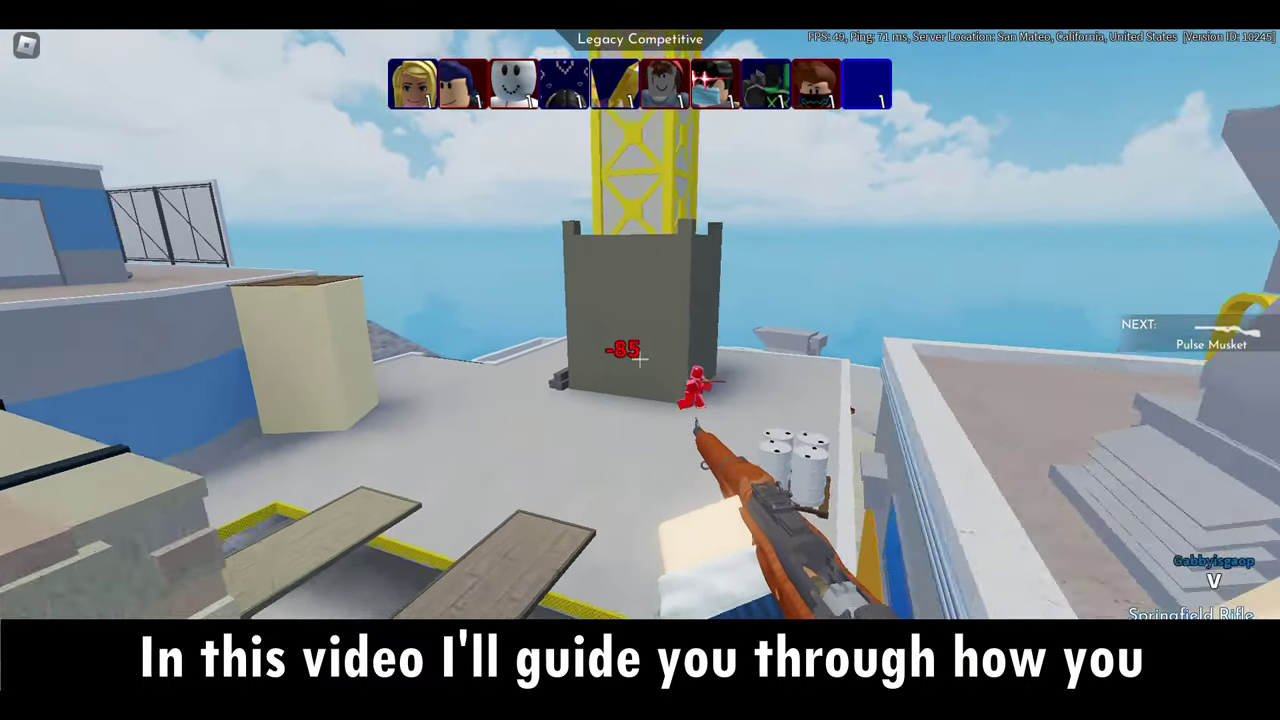
Advance past the barrels toward the red enemy, then shoot the enemy on the rooftop
key("w")
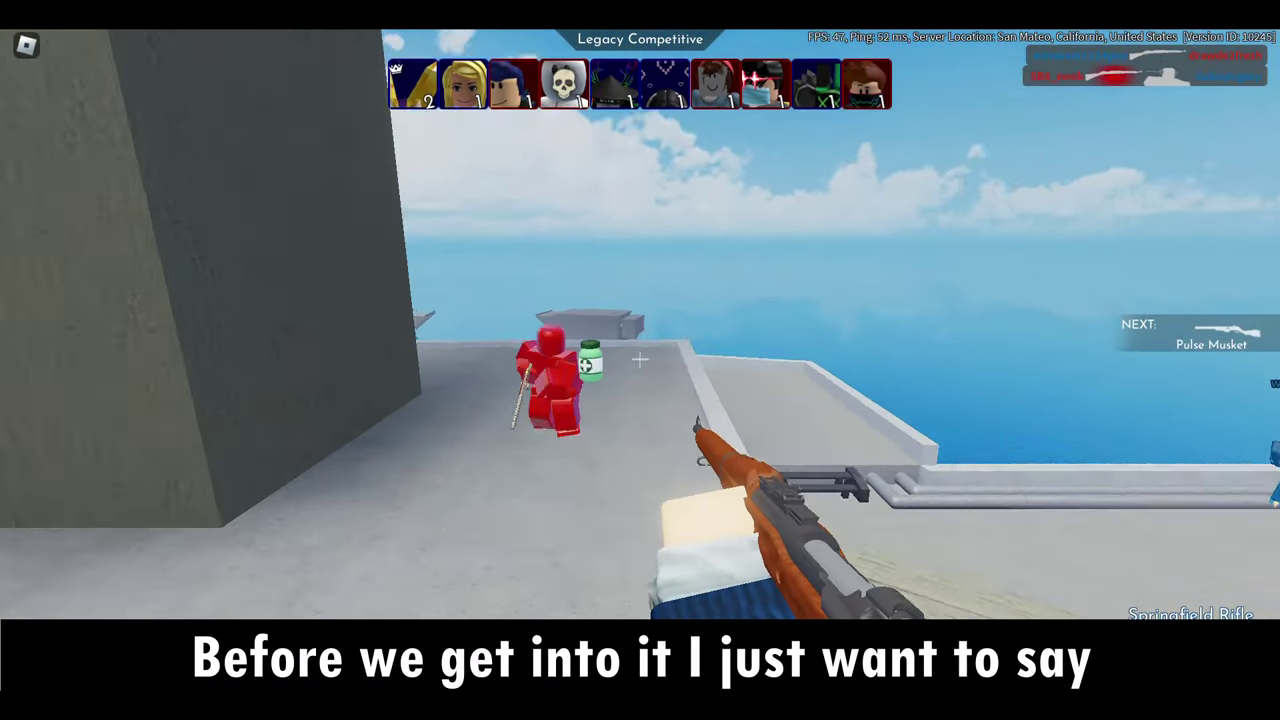
key("w")
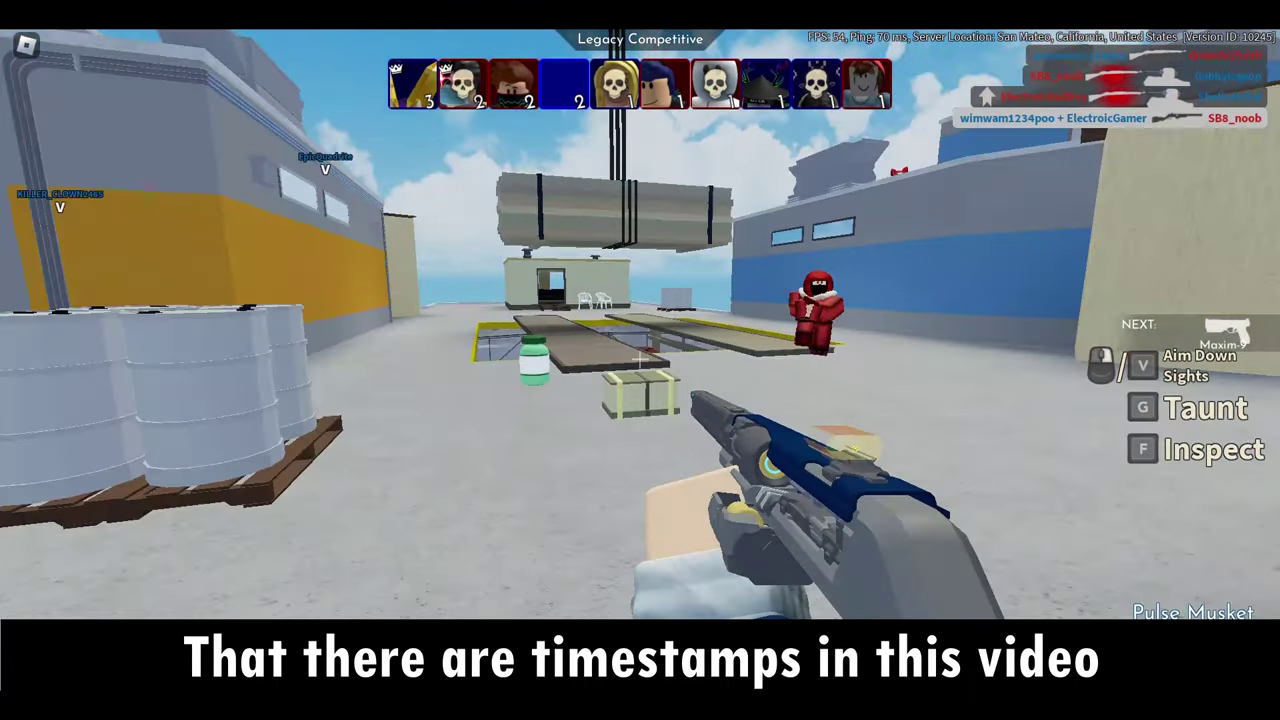
key("w")
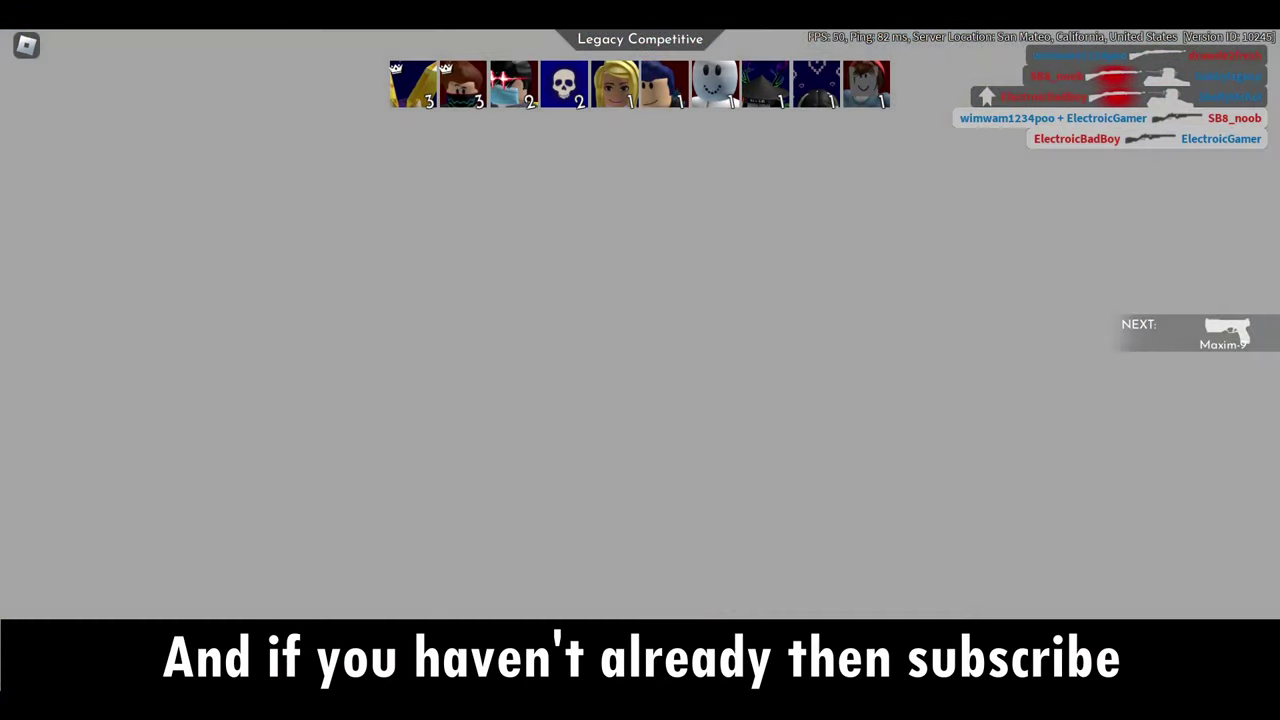
key("w")
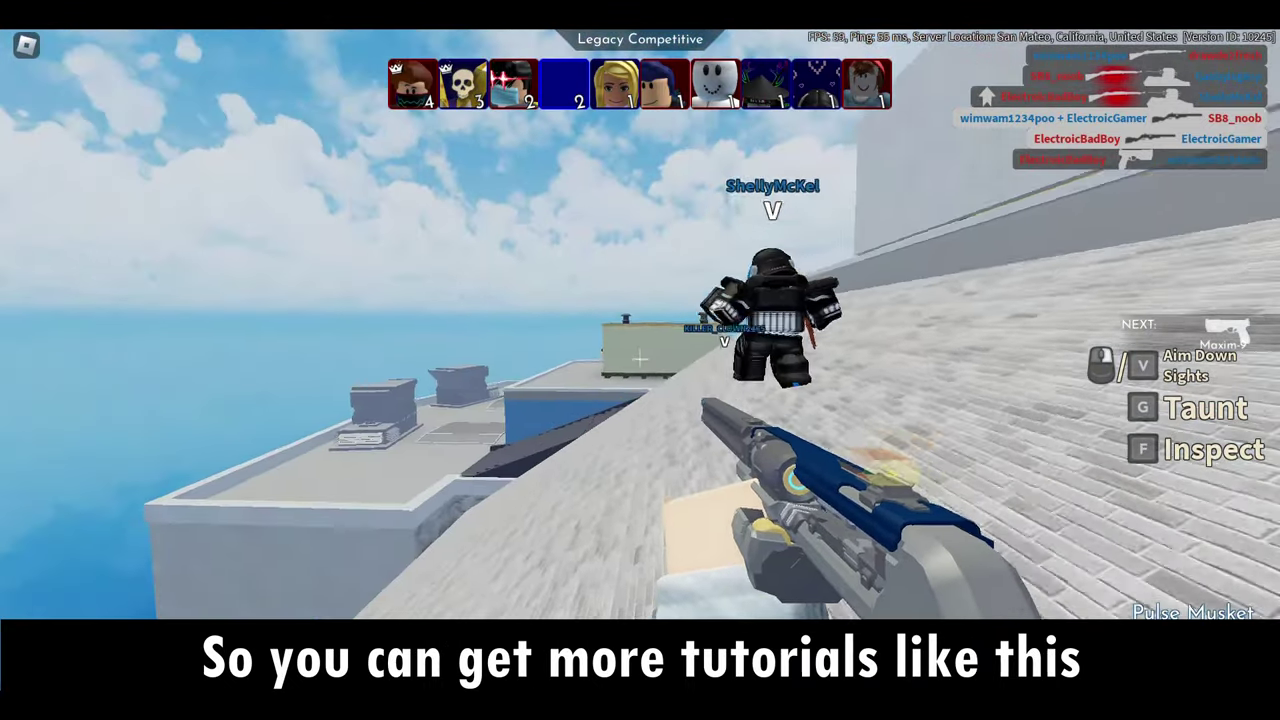
left_click(640, 358)
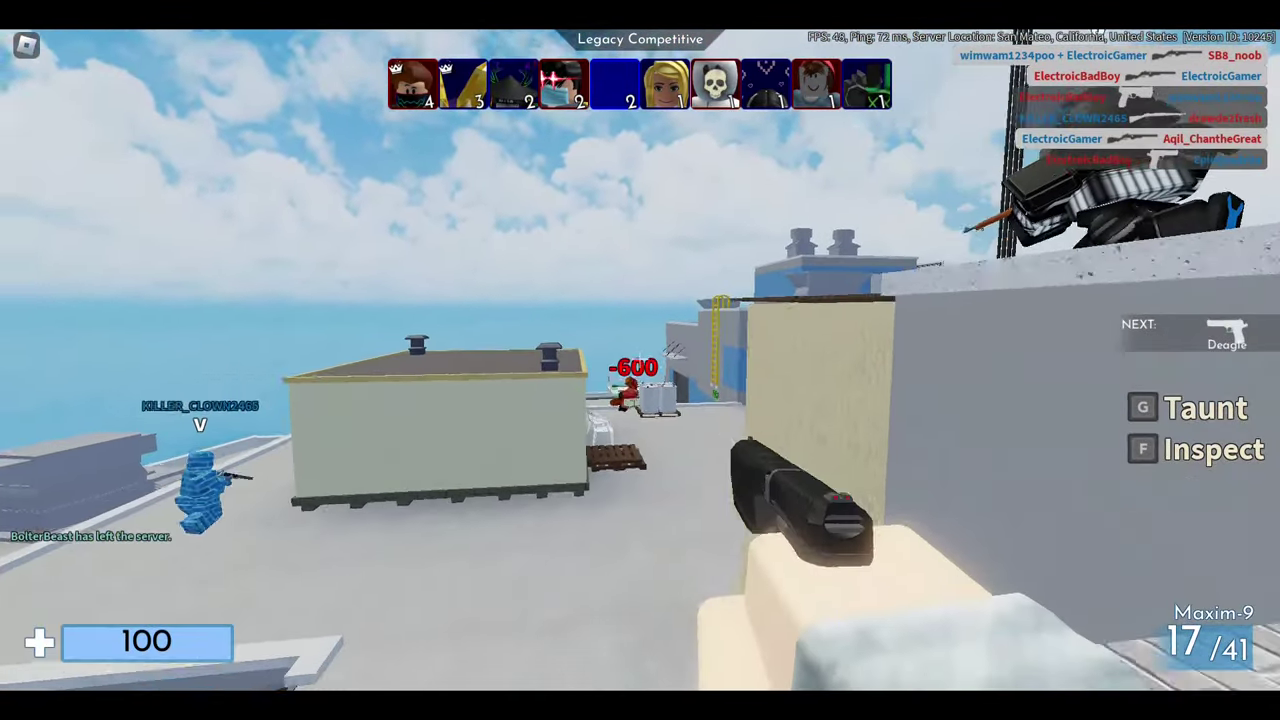
Cross the map past the lumber stack toward the house and beige pillar, firing once
key("w")
left_click(640, 358)
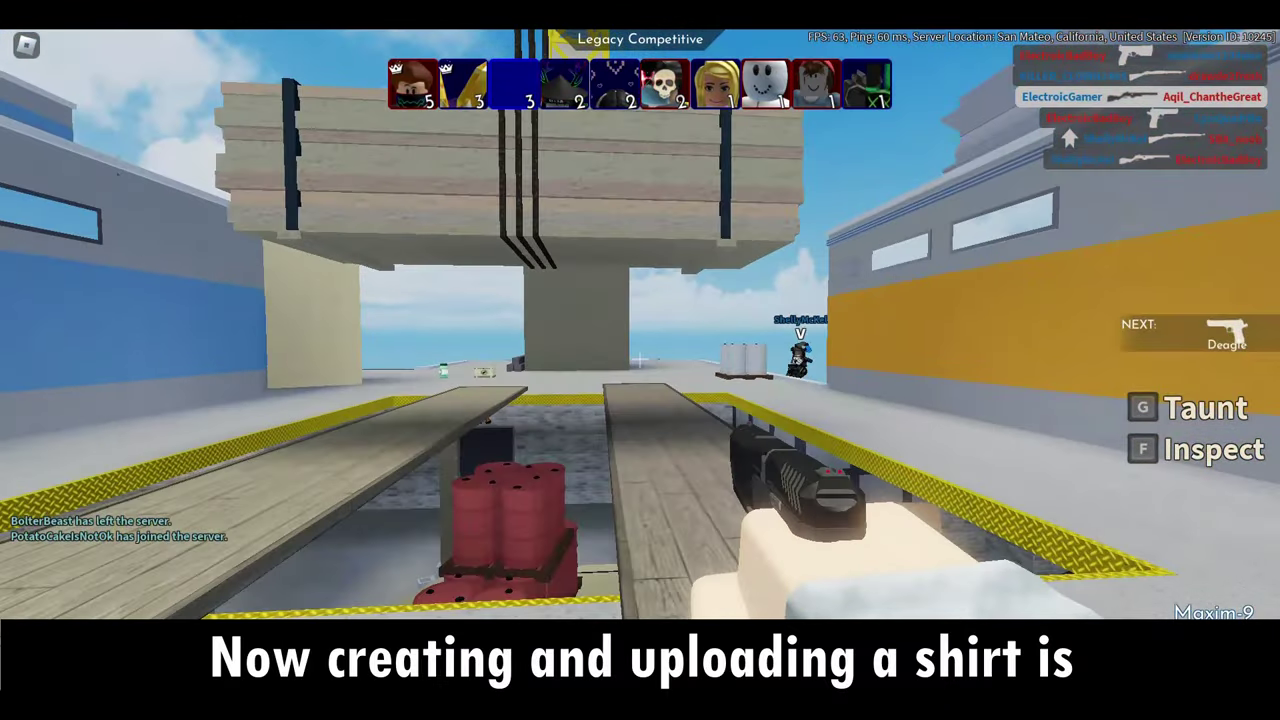
key("w")
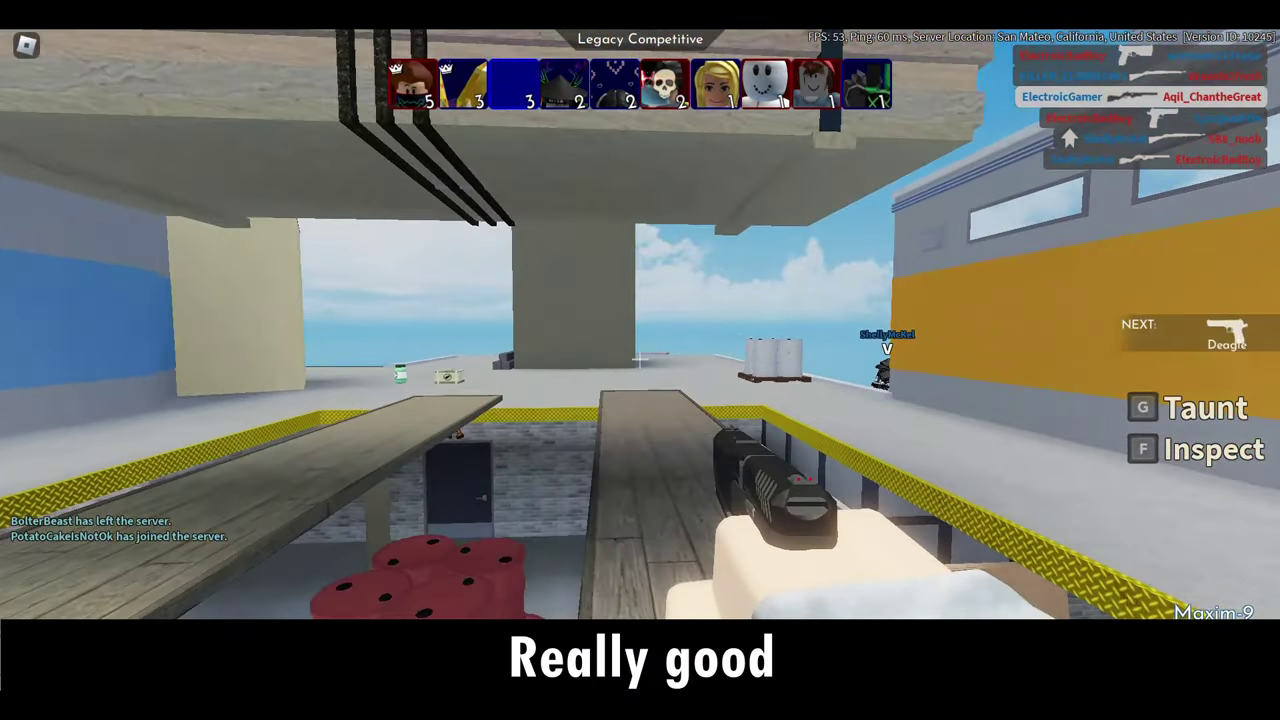
key("w")
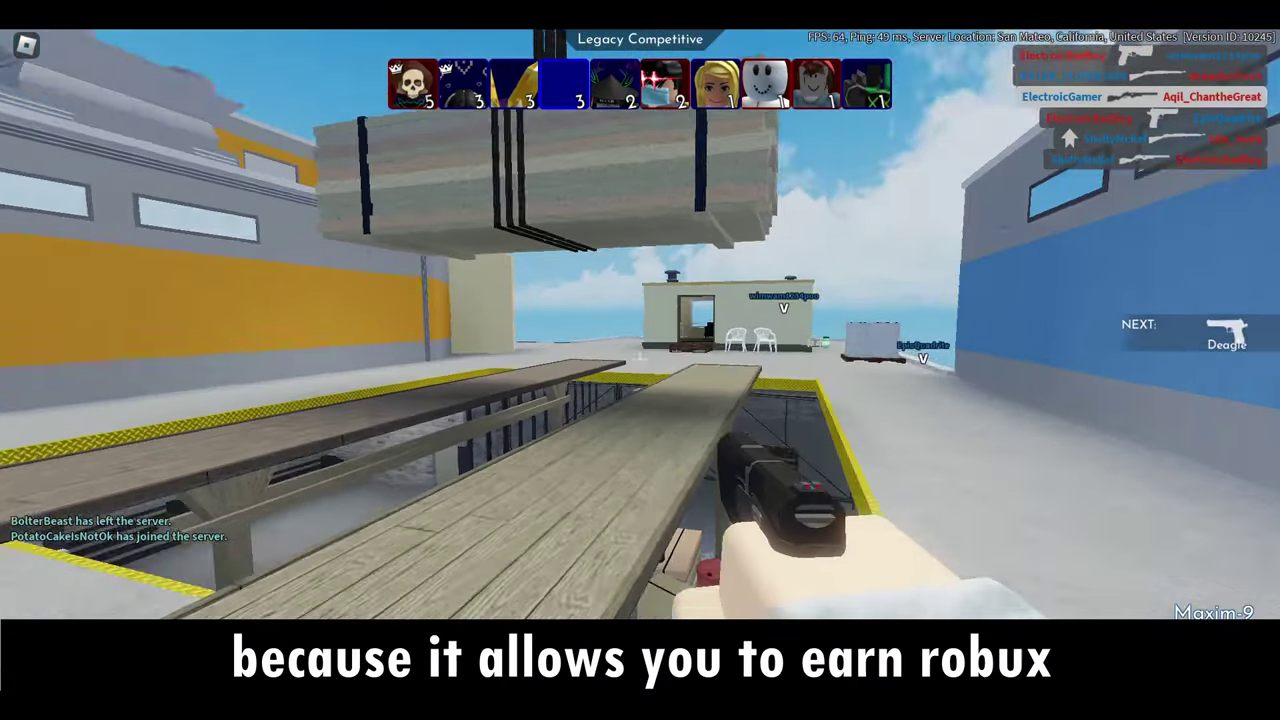
key("w")
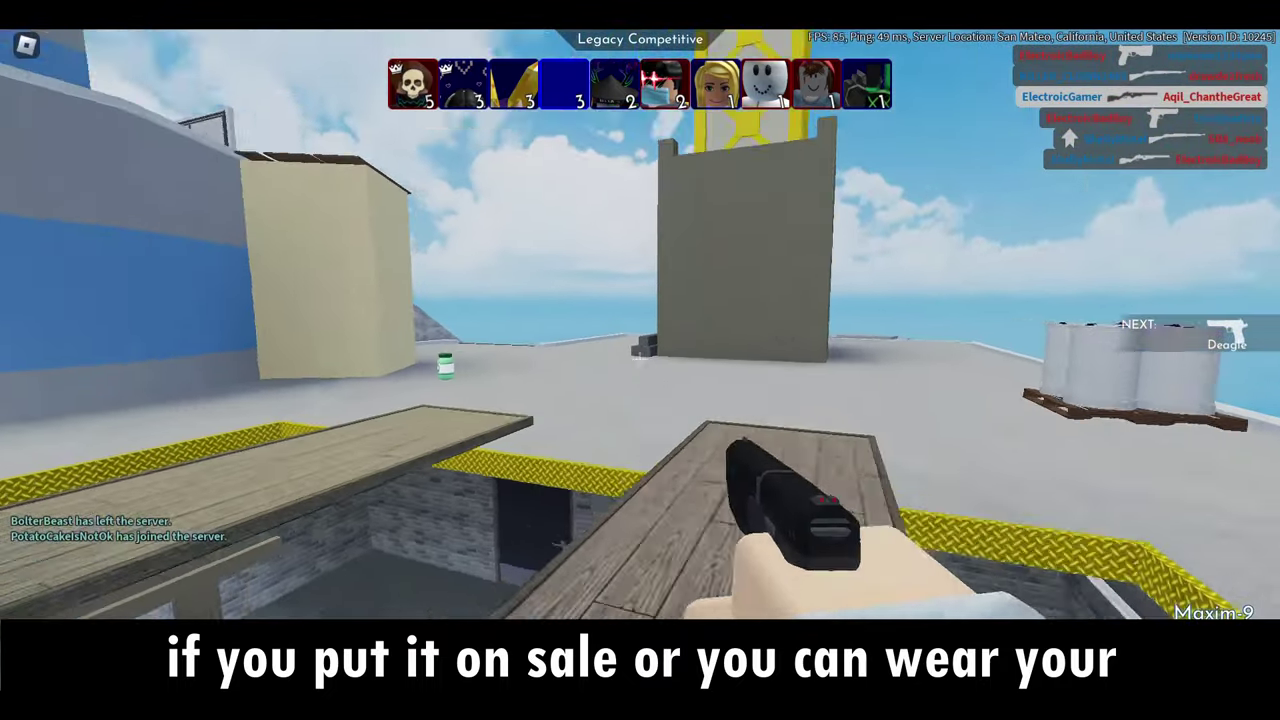
key("w")
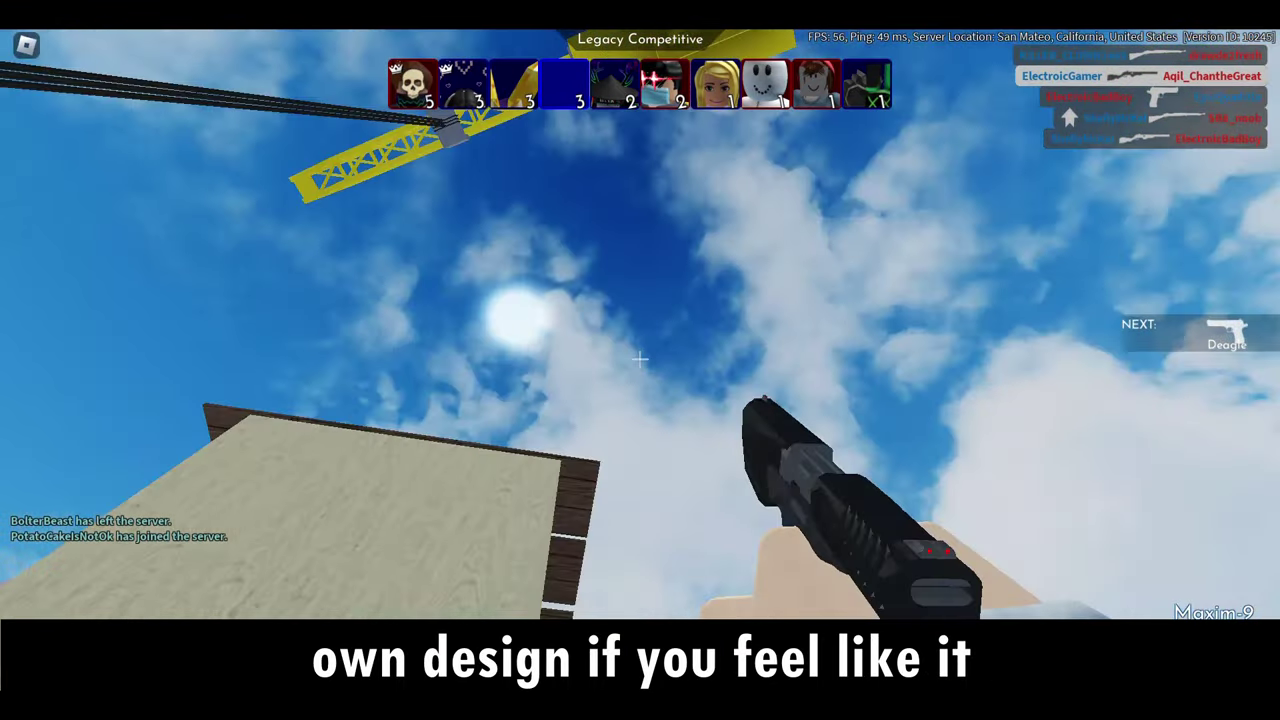
key("w")
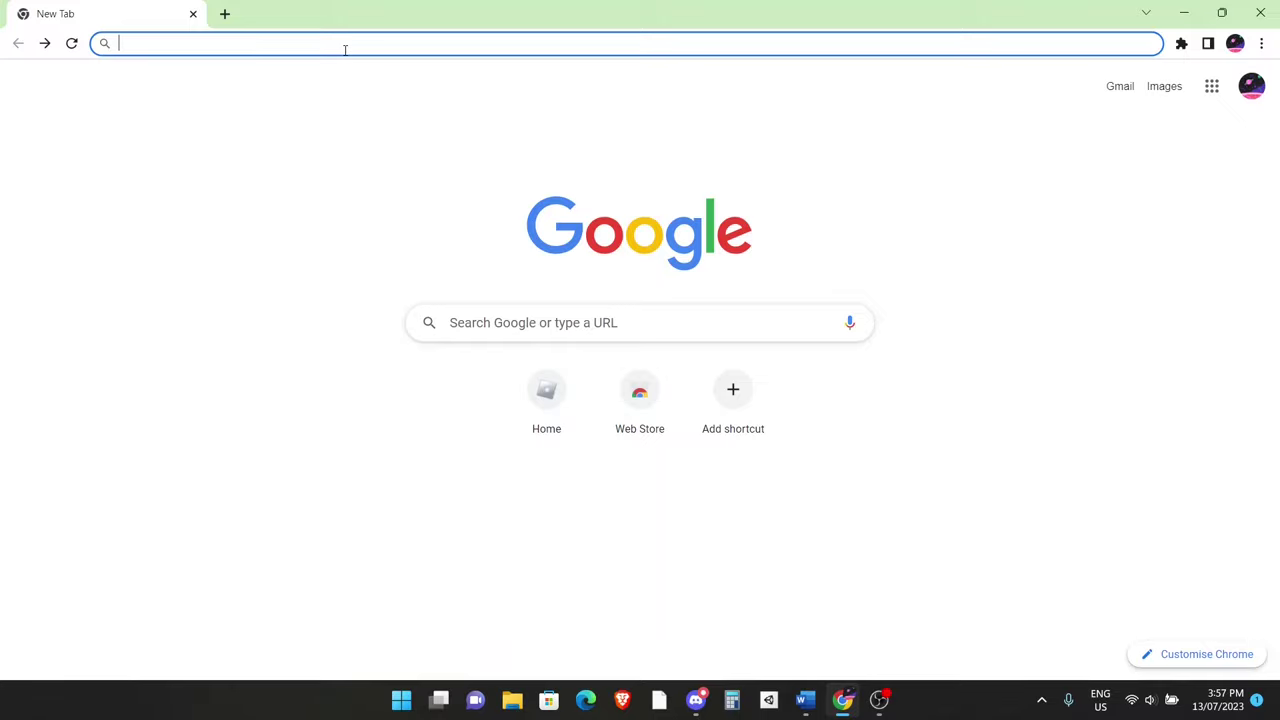
Go to roblox.com and reach the Creator Dashboard creations page
type("roblox.")
key("Return")
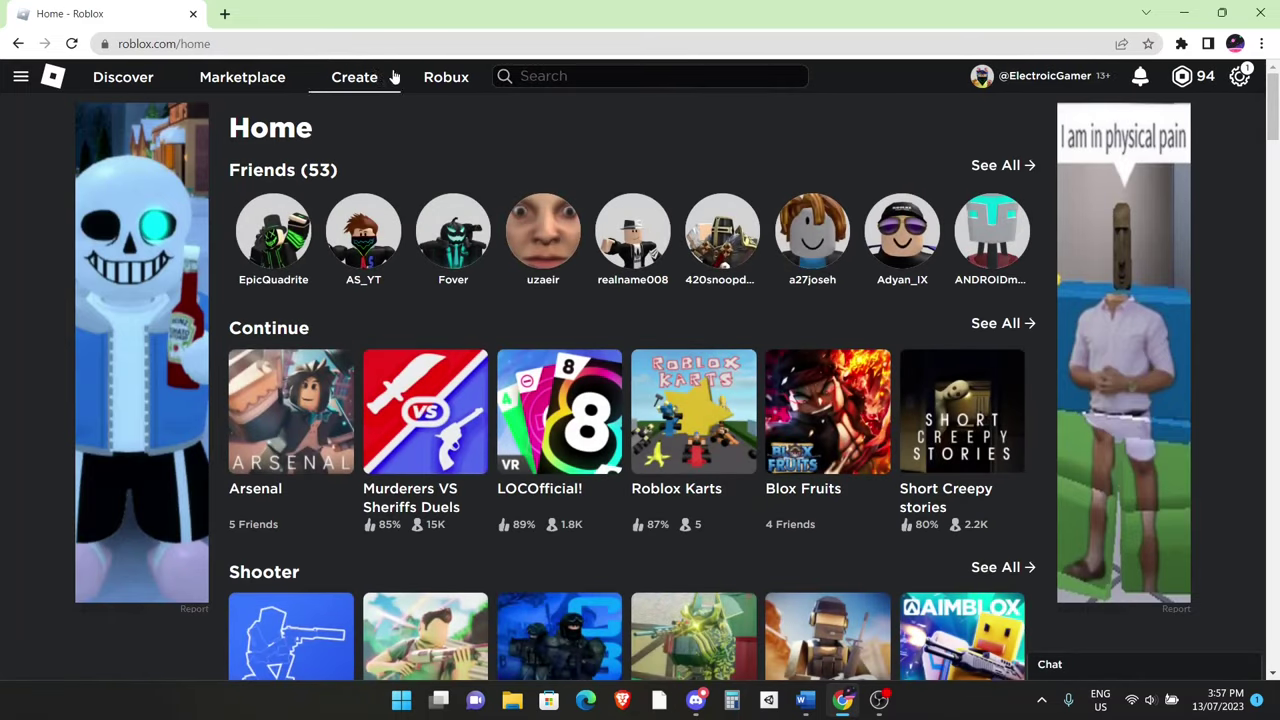
left_click(340, 78)
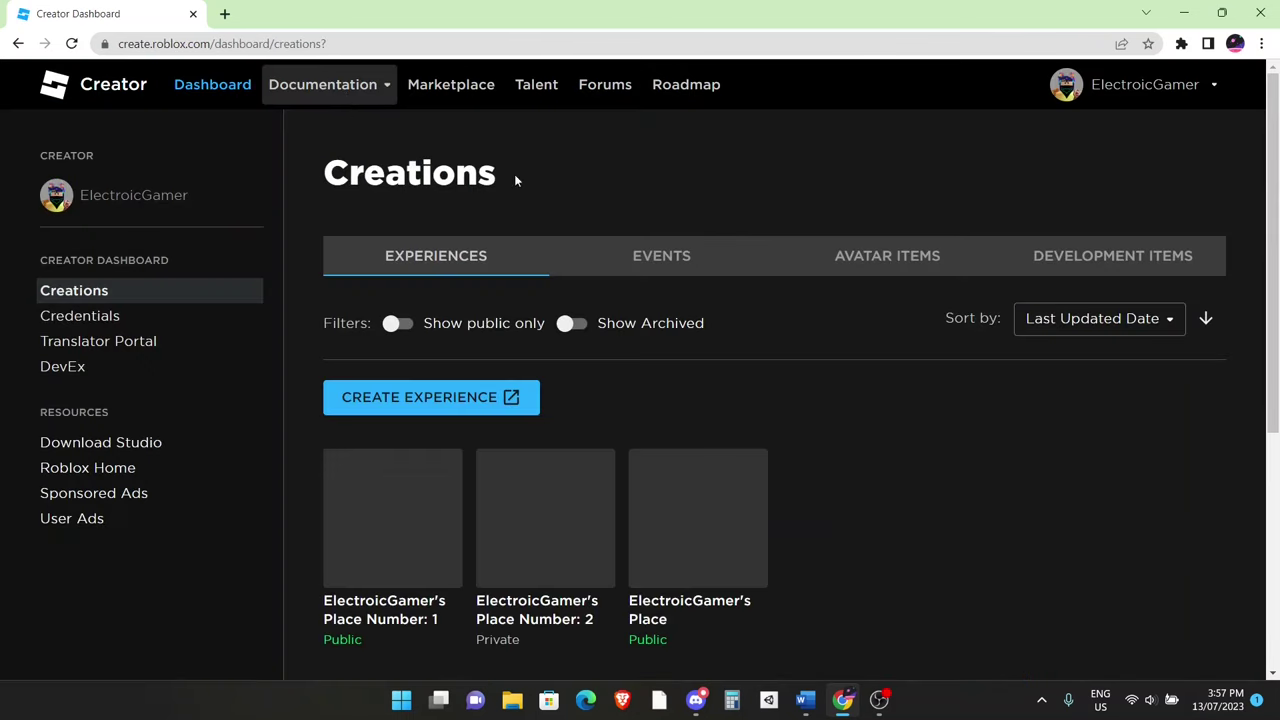
left_click_drag(516, 180, 350, 176)
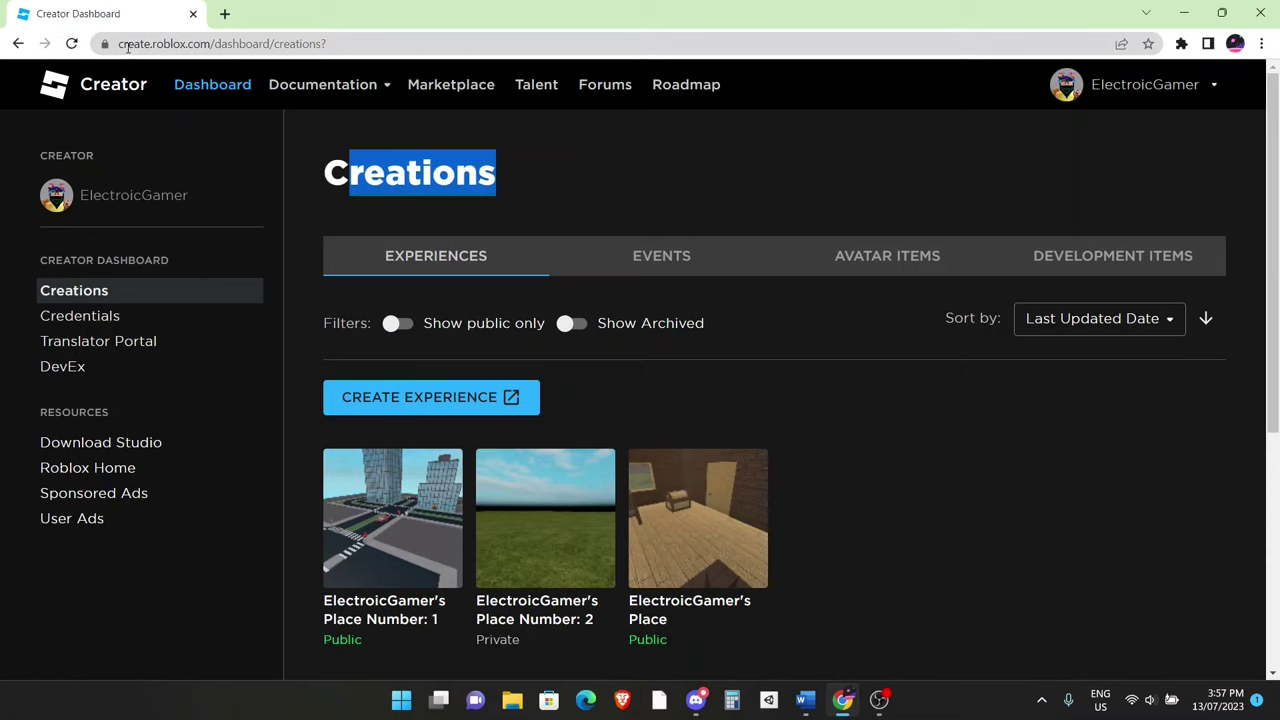
left_click_drag(128, 48, 214, 52)
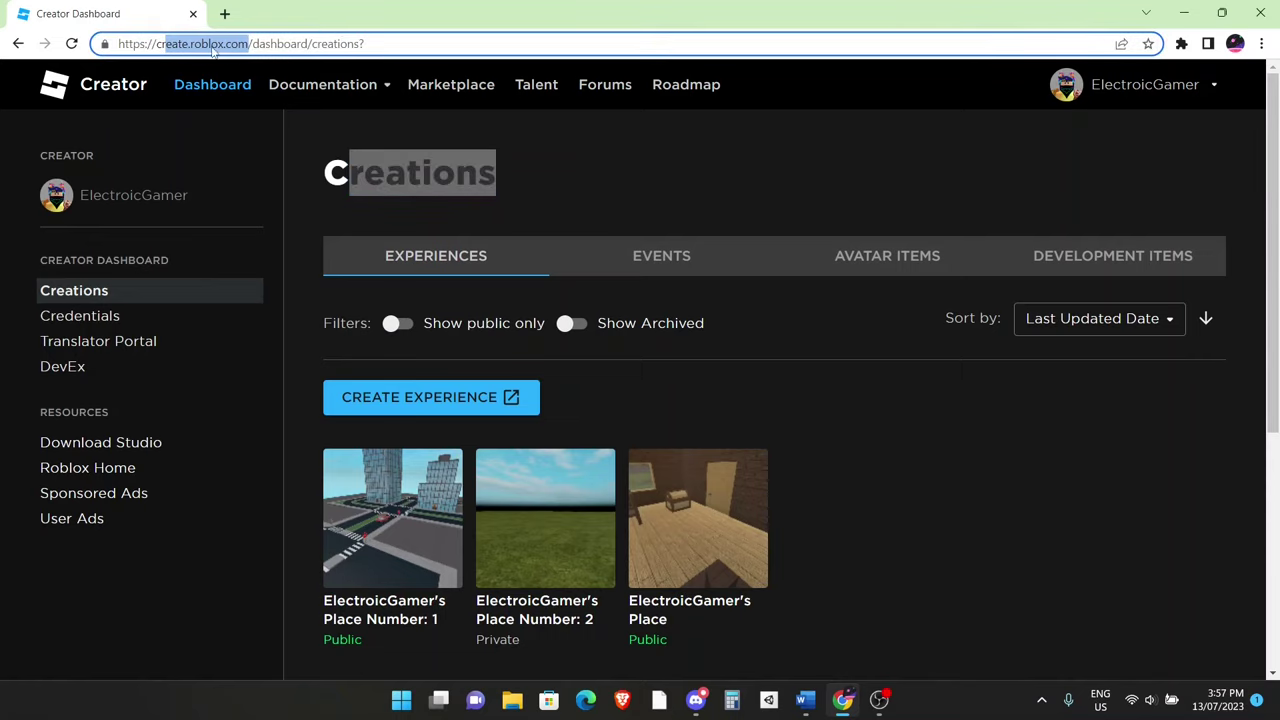
left_click(212, 50)
left_click_drag(352, 44, 262, 47)
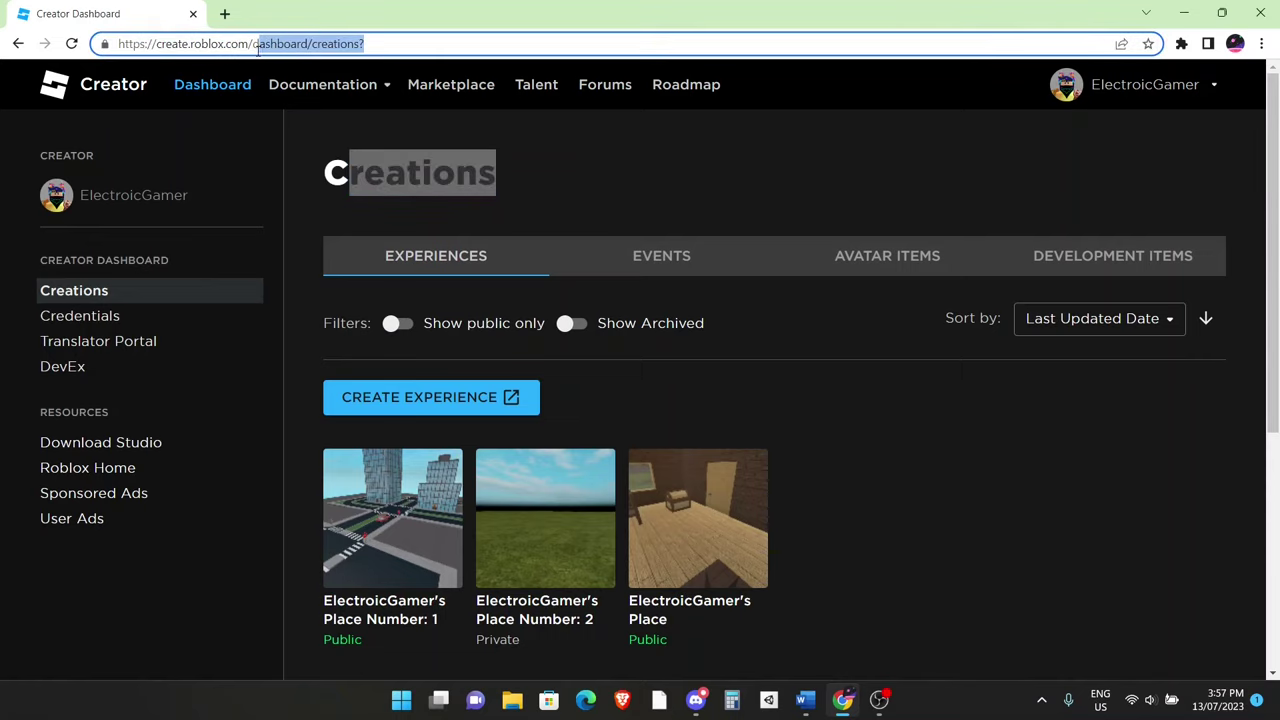
key("BackSpace")
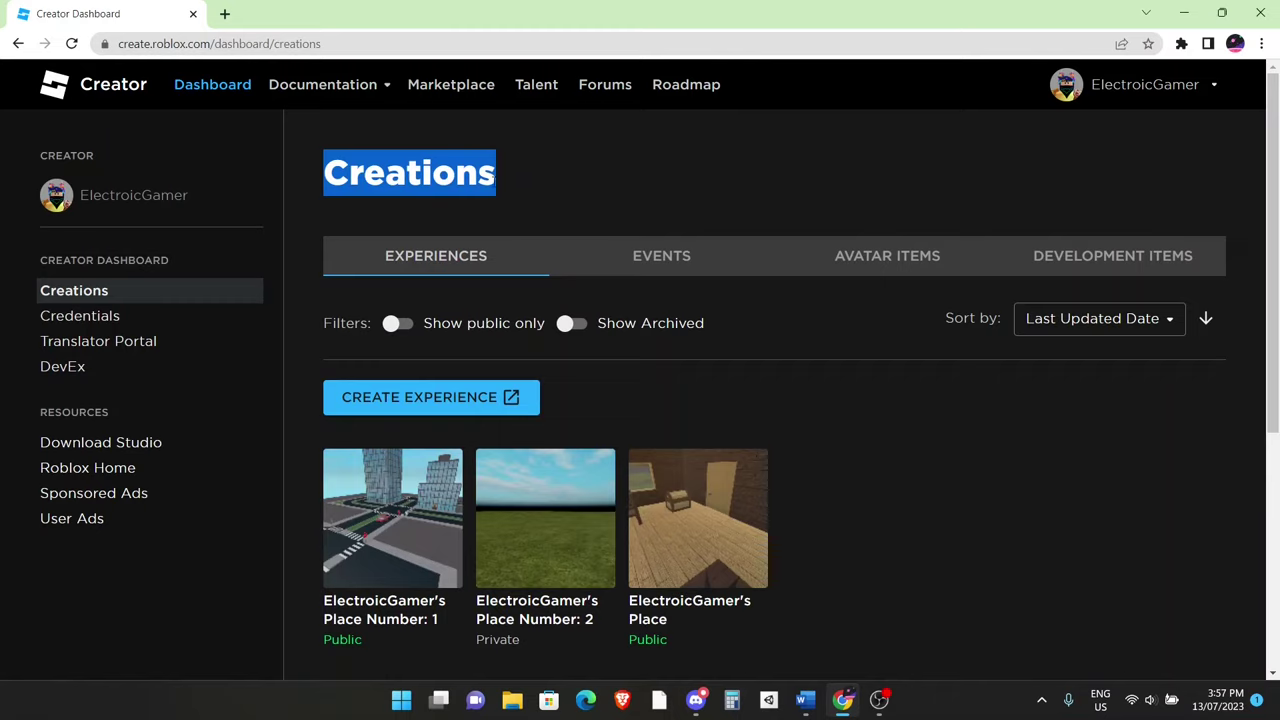
left_click(496, 180)
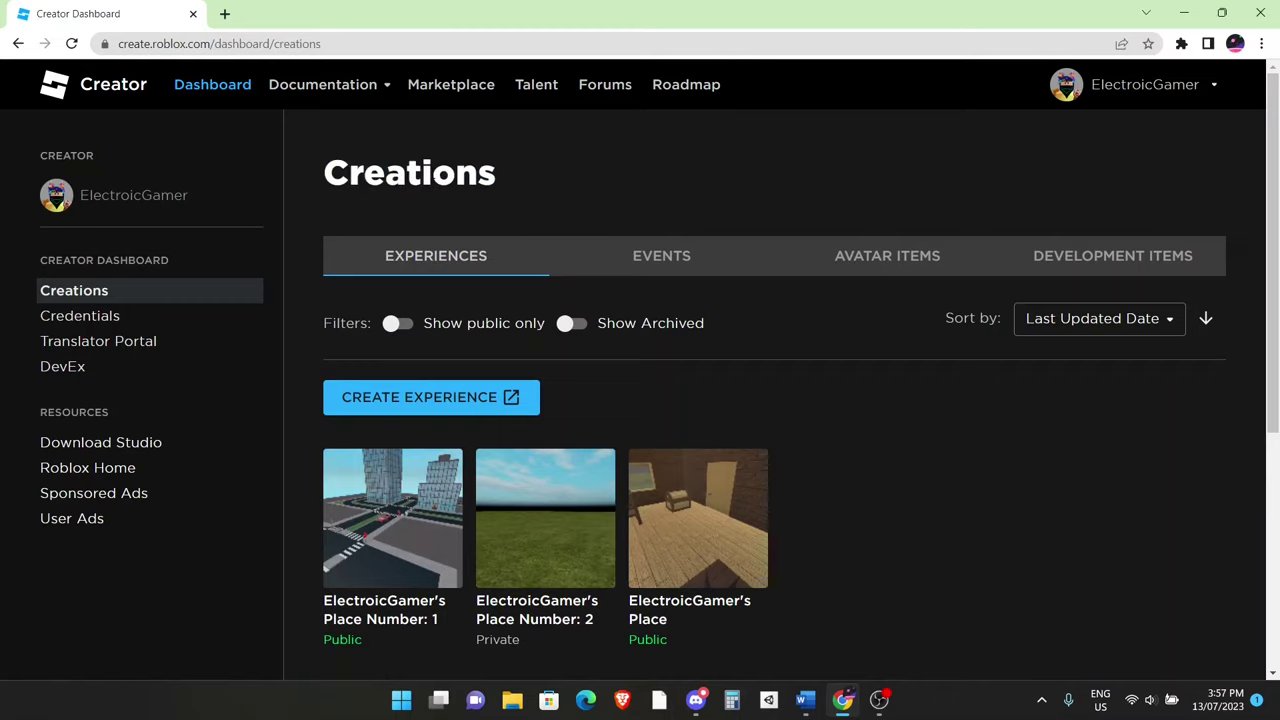
Filter the avatar item creations to Classic Shirts and start a new asset upload
left_click(890, 260)
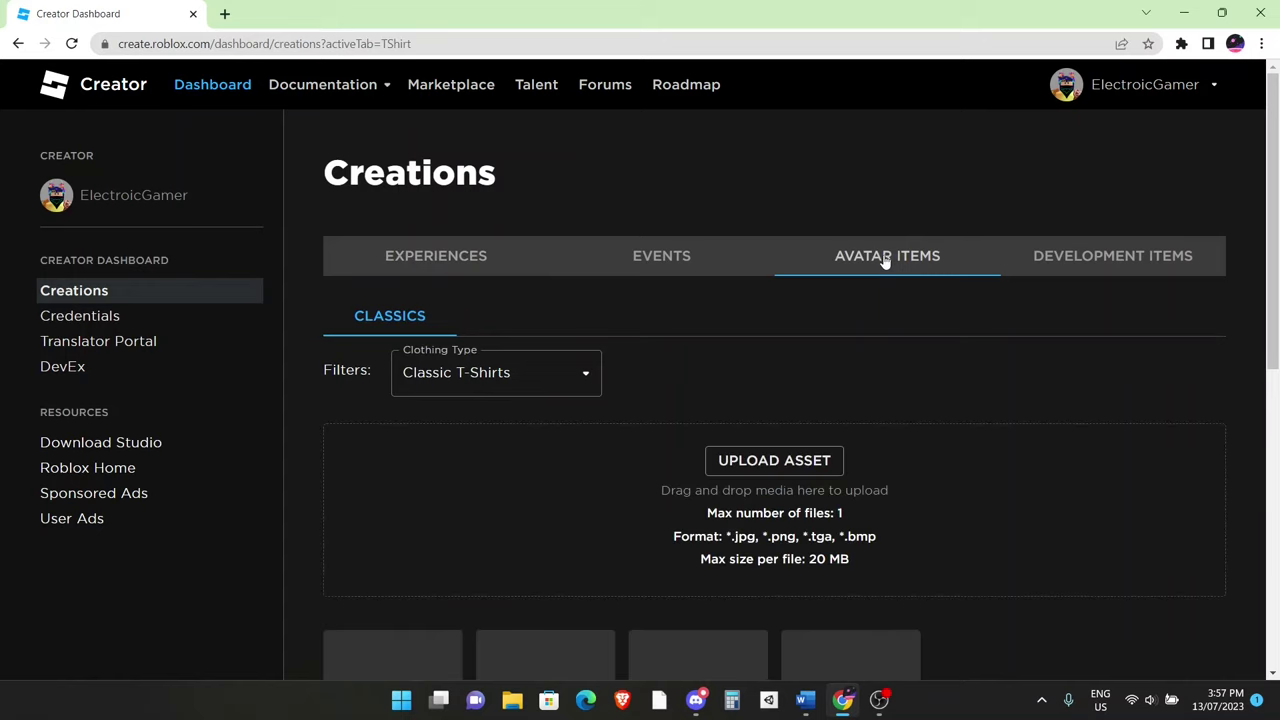
left_click(573, 388)
left_click(553, 410)
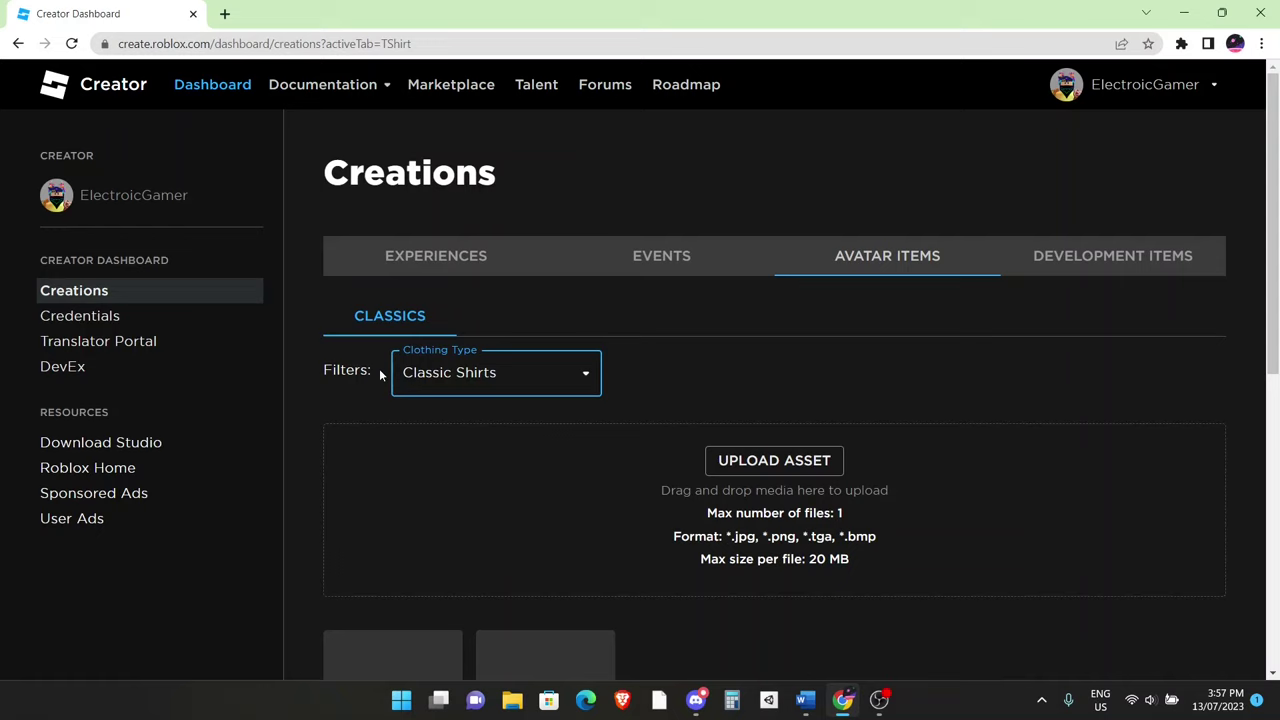
scroll(749, 300, "down", 1)
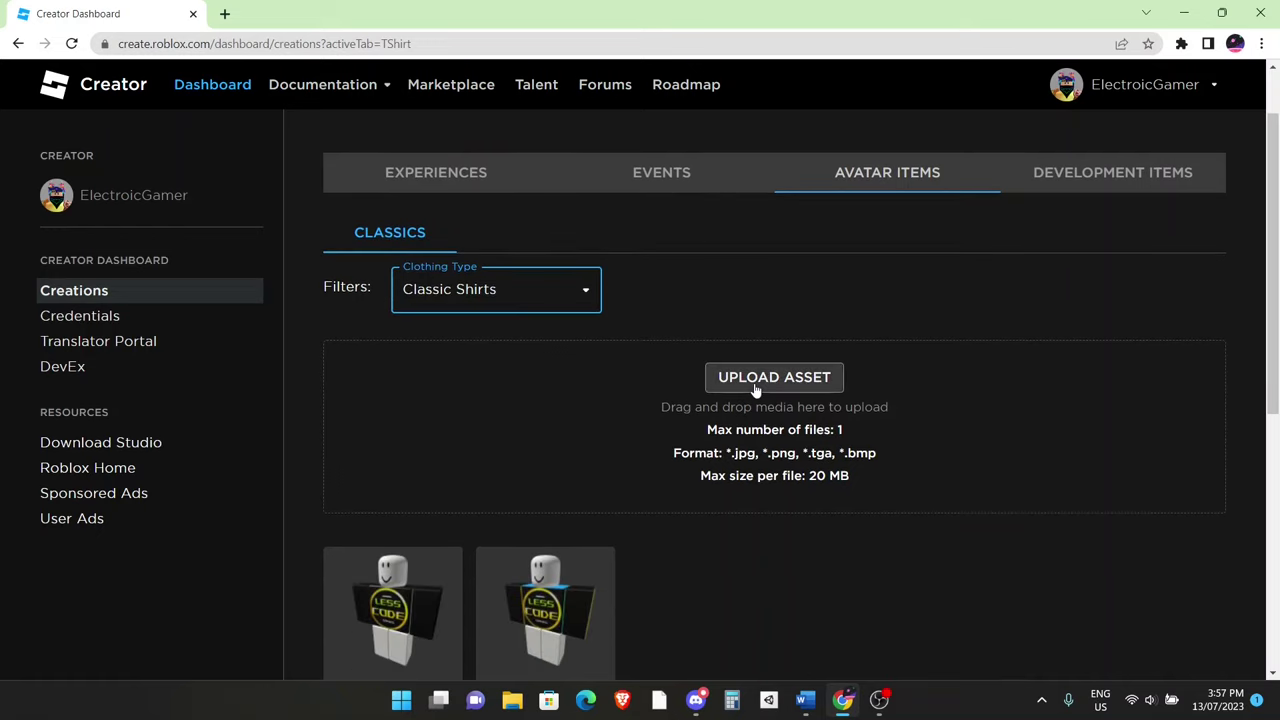
left_click(755, 385)
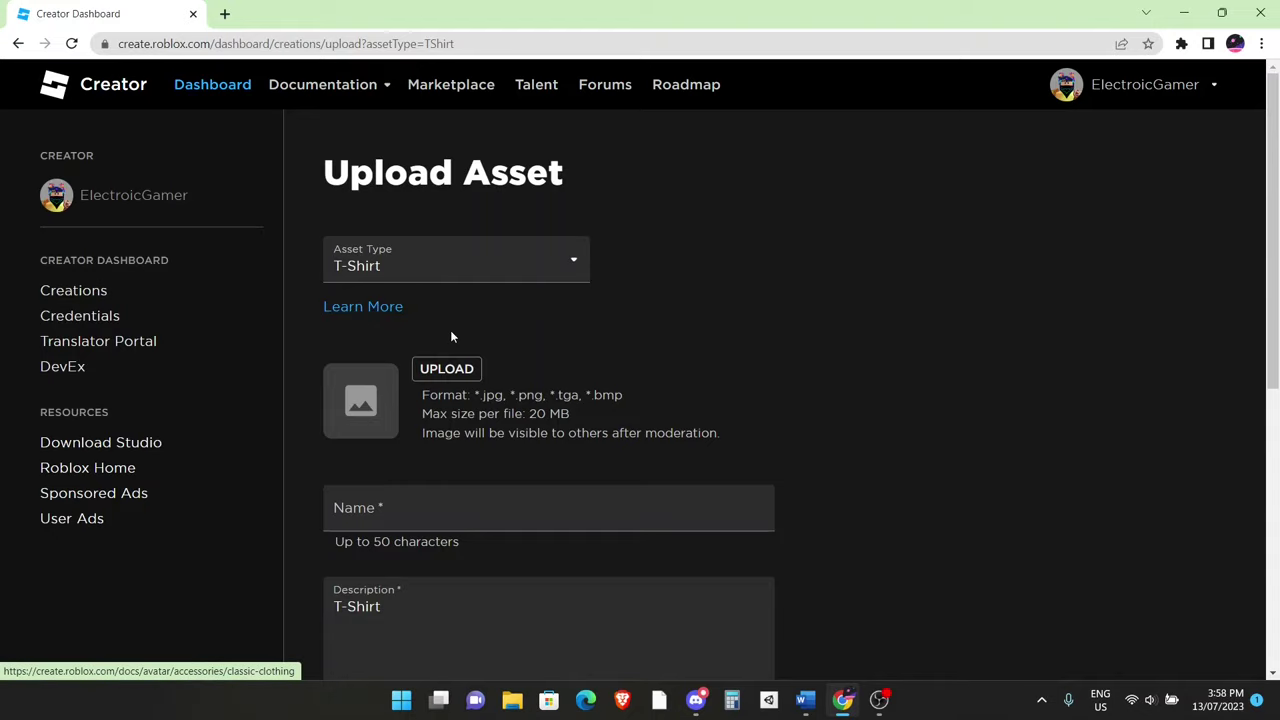
Save the Classic Clothing page's shirt template image as 'roblox shirt template' and dismiss the download notice
left_click(389, 312)
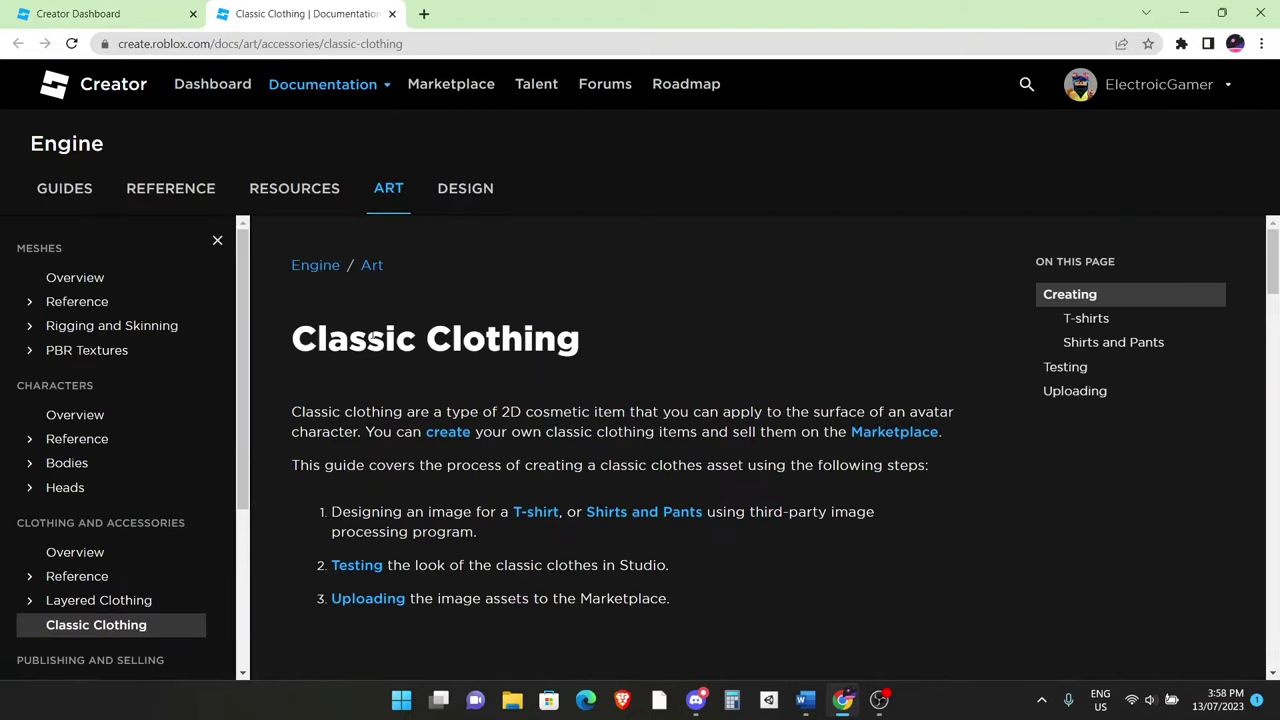
scroll(689, 450, "down", 15)
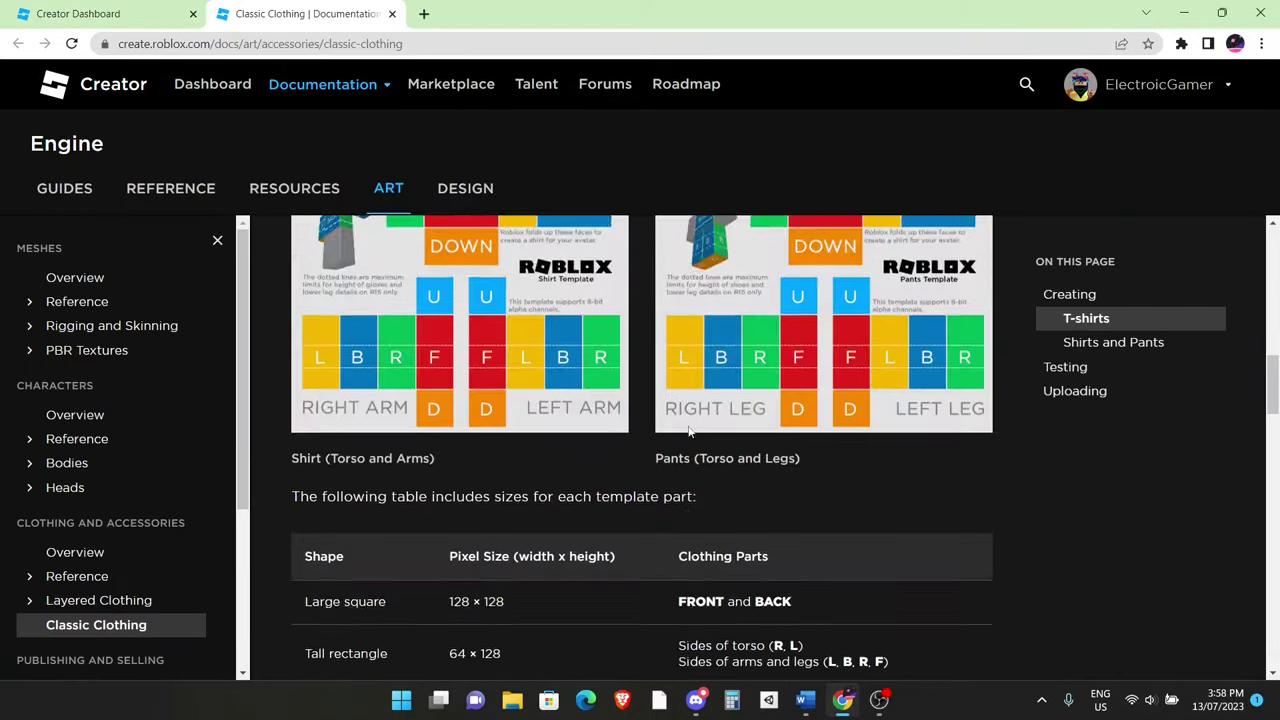
scroll(463, 432, "up", 2)
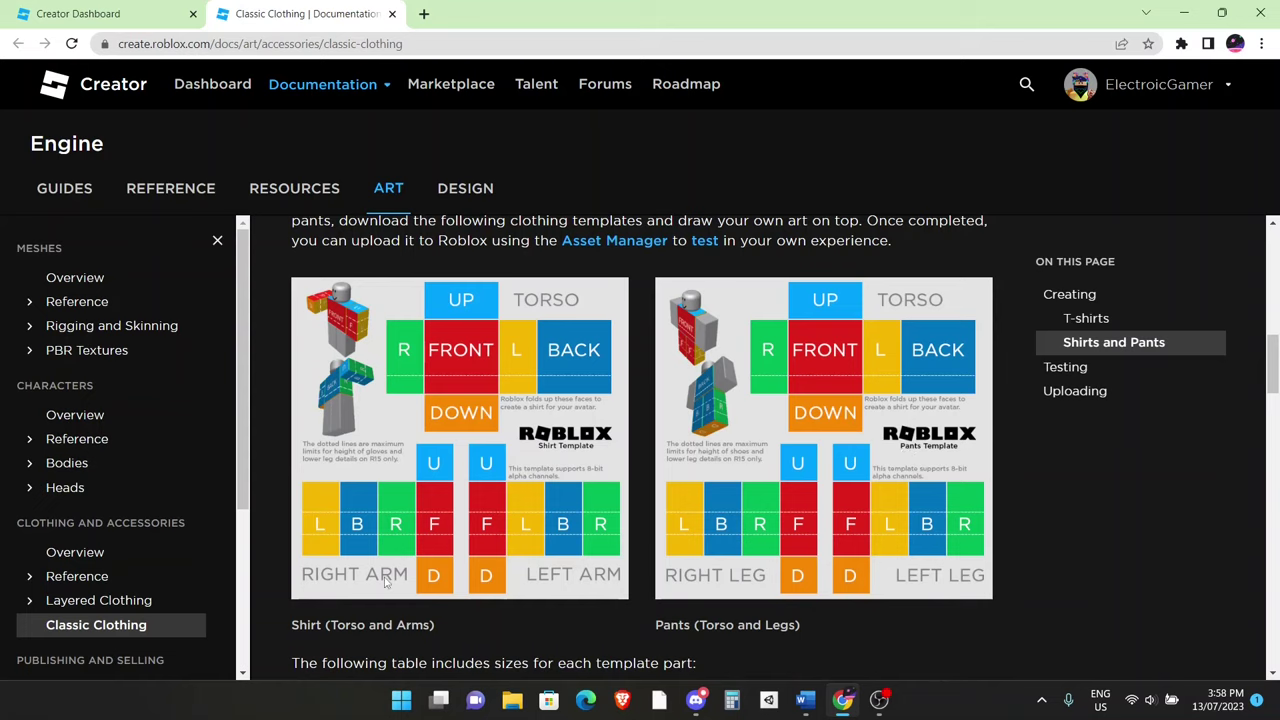
right_click(515, 456)
left_click(518, 485)
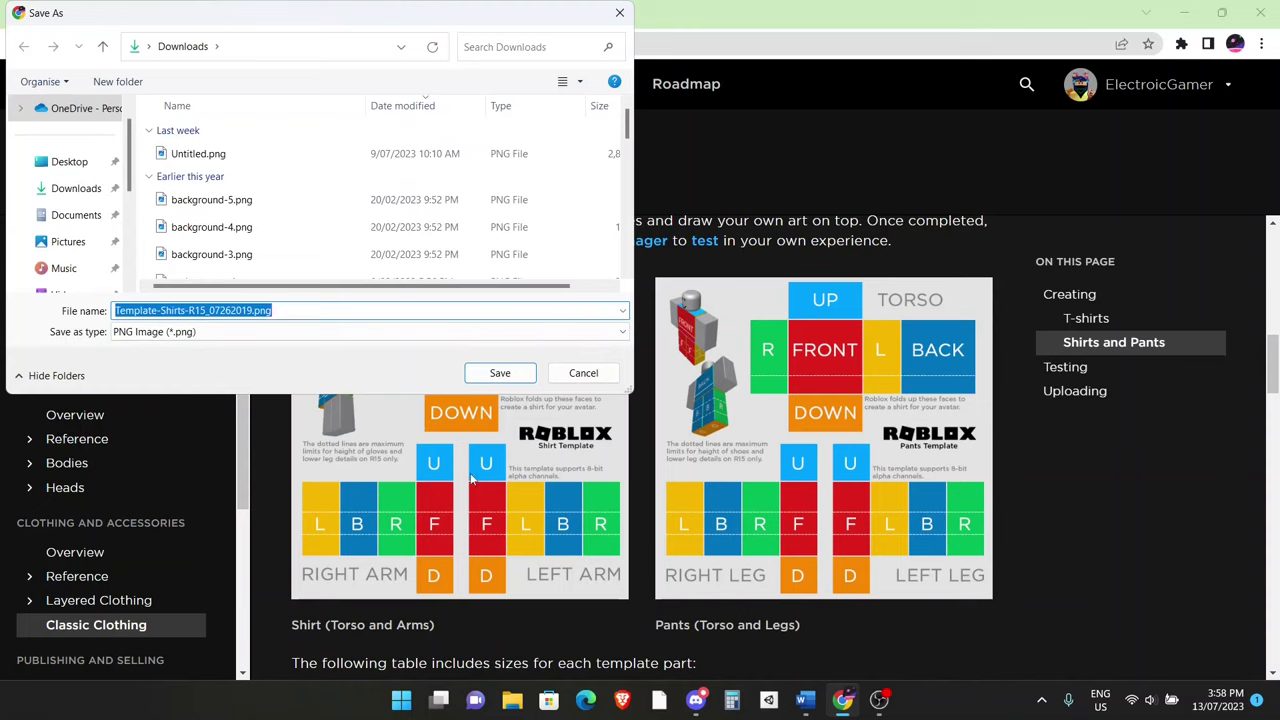
type("ro")
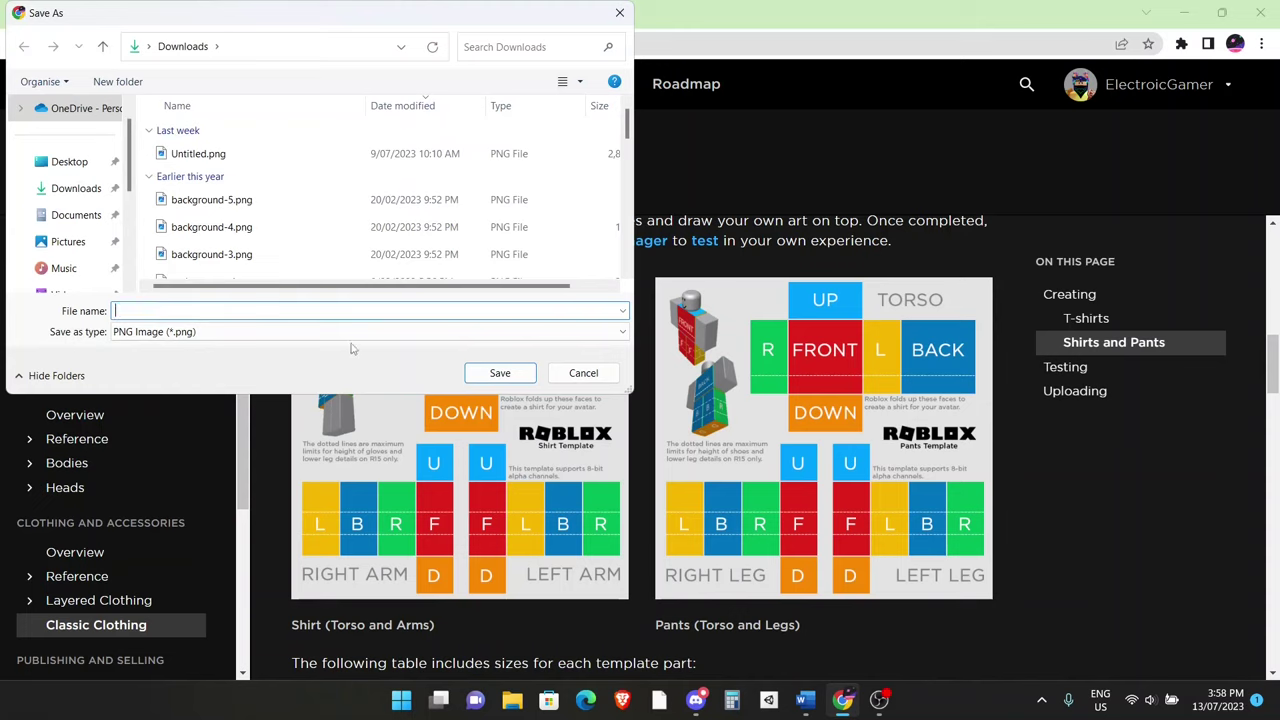
type("blox shirt template")
key("Return")
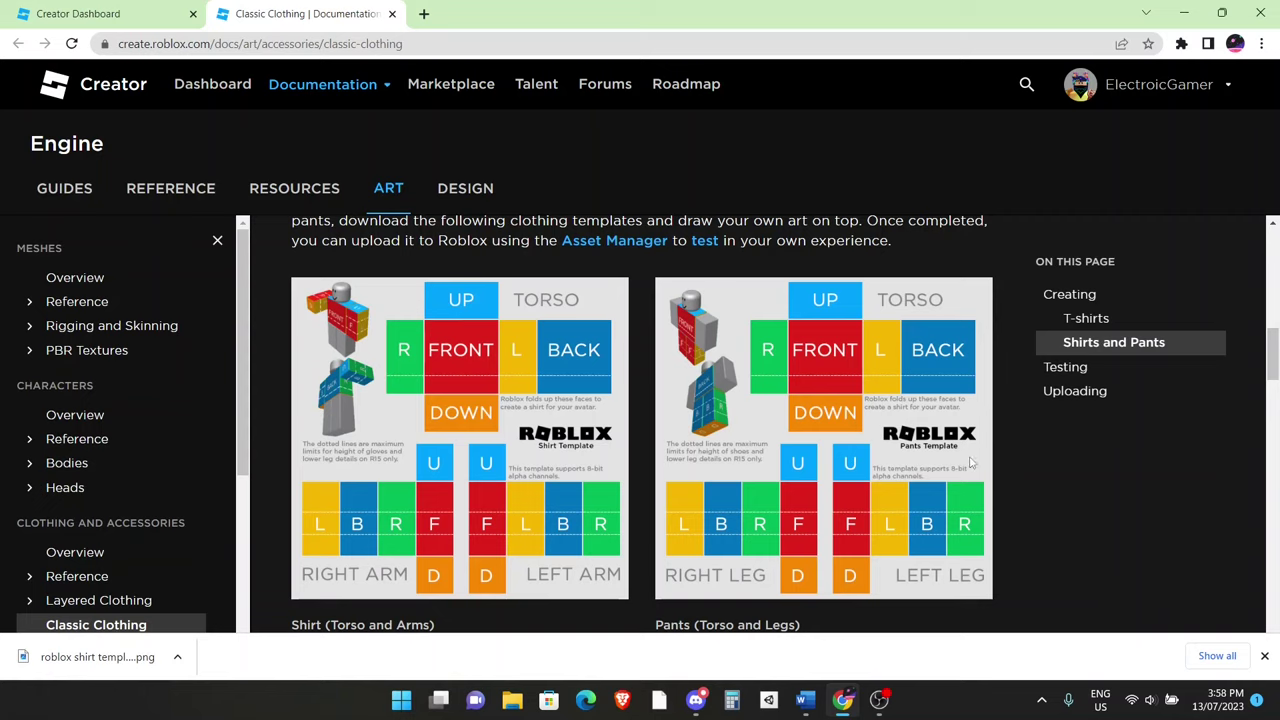
left_click(1264, 656)
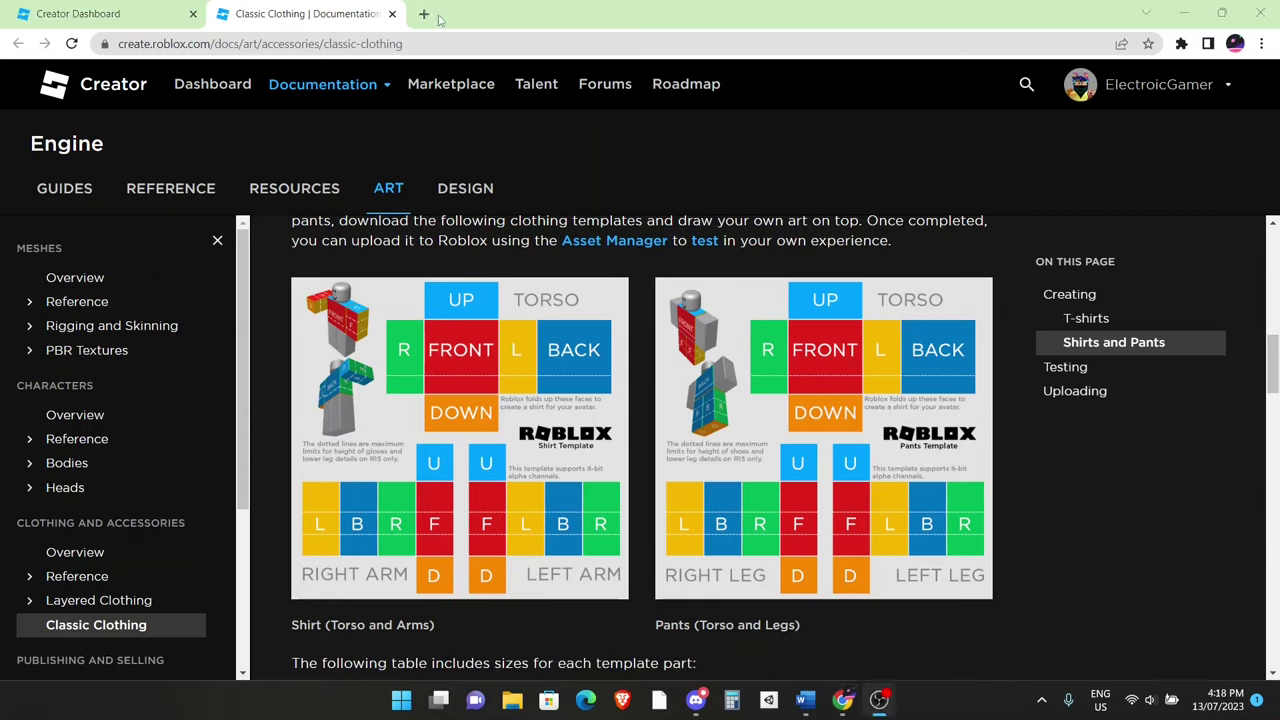
Load photopea.com in a new tab and open roblox shirt template.png from Downloads
left_click(426, 15)
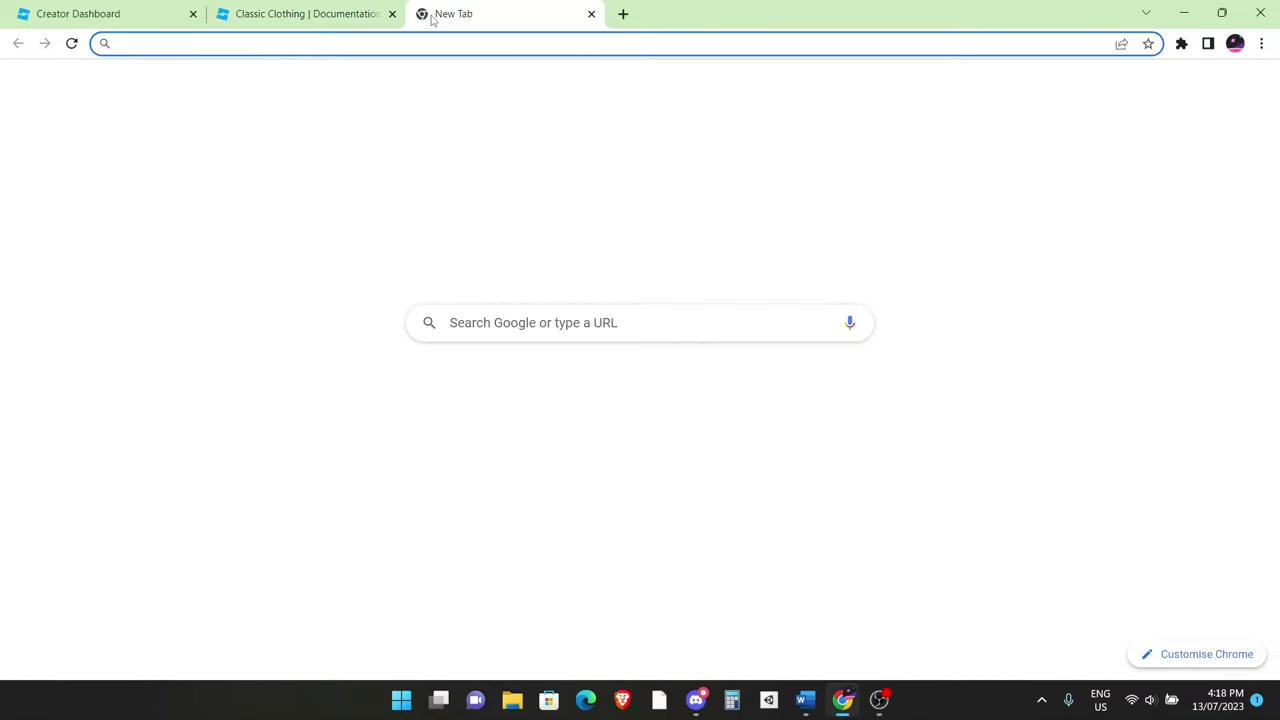
type("photopea.com")
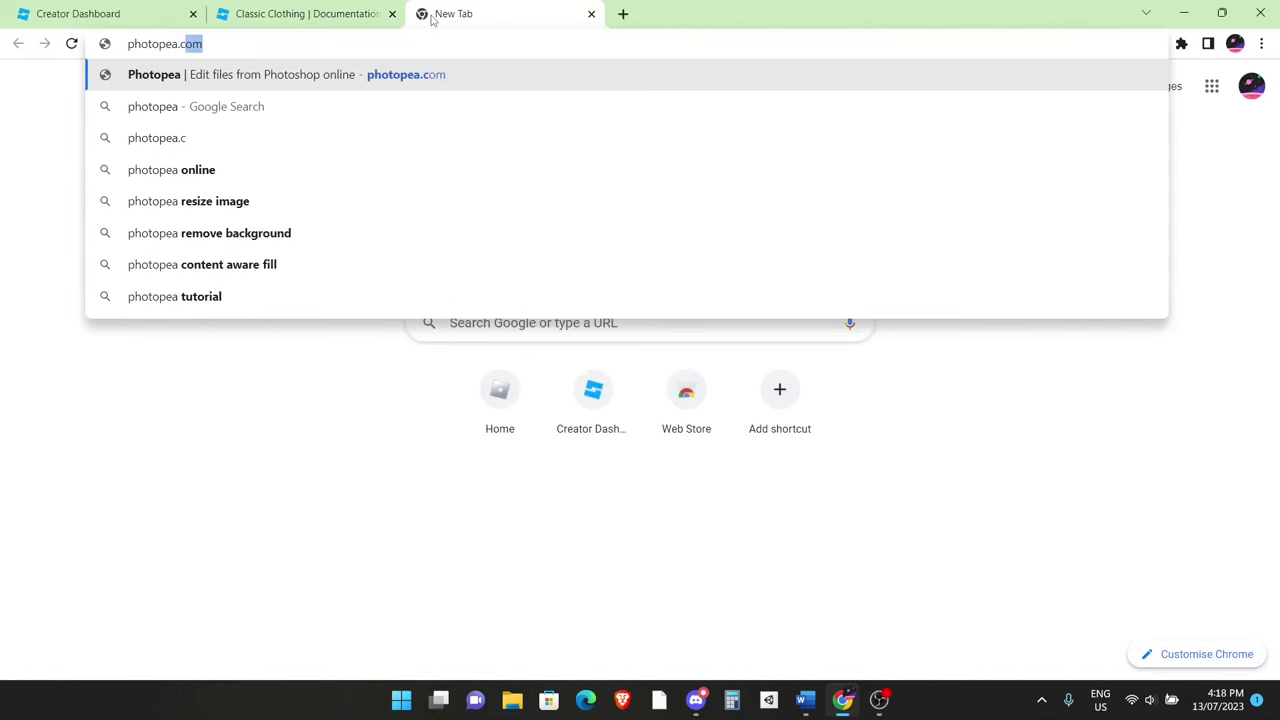
key("Return")
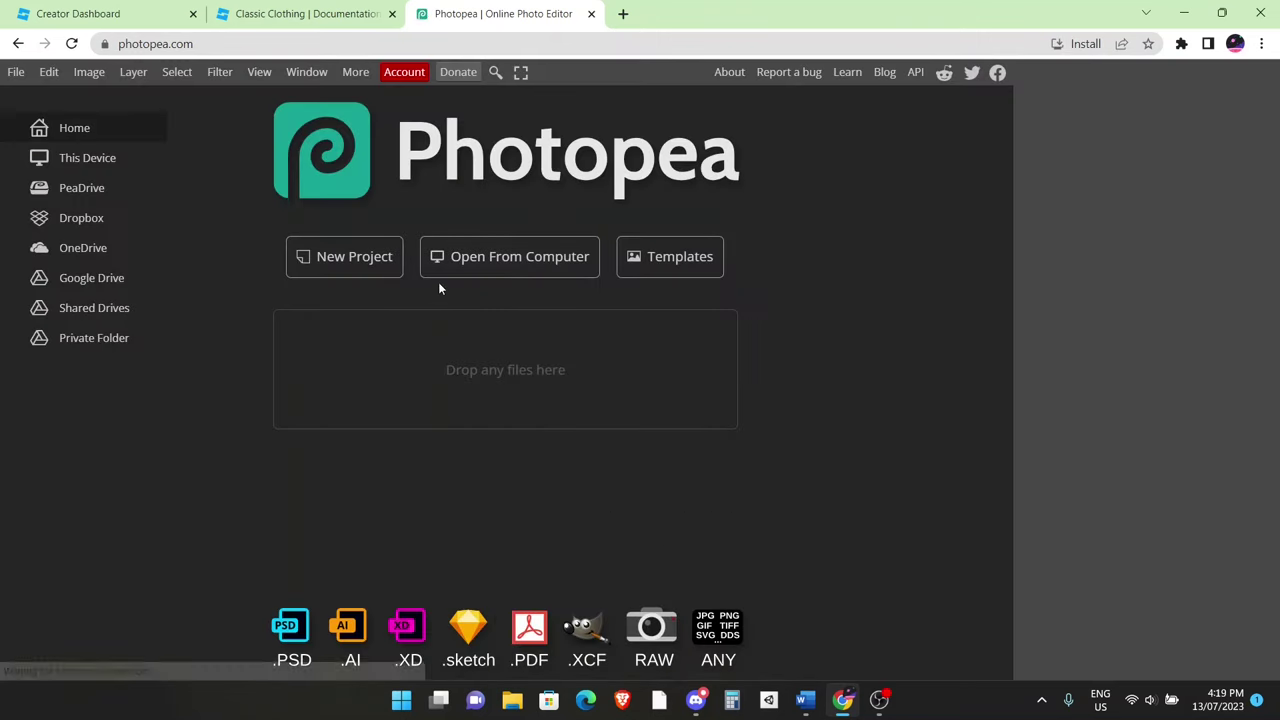
left_click(474, 267)
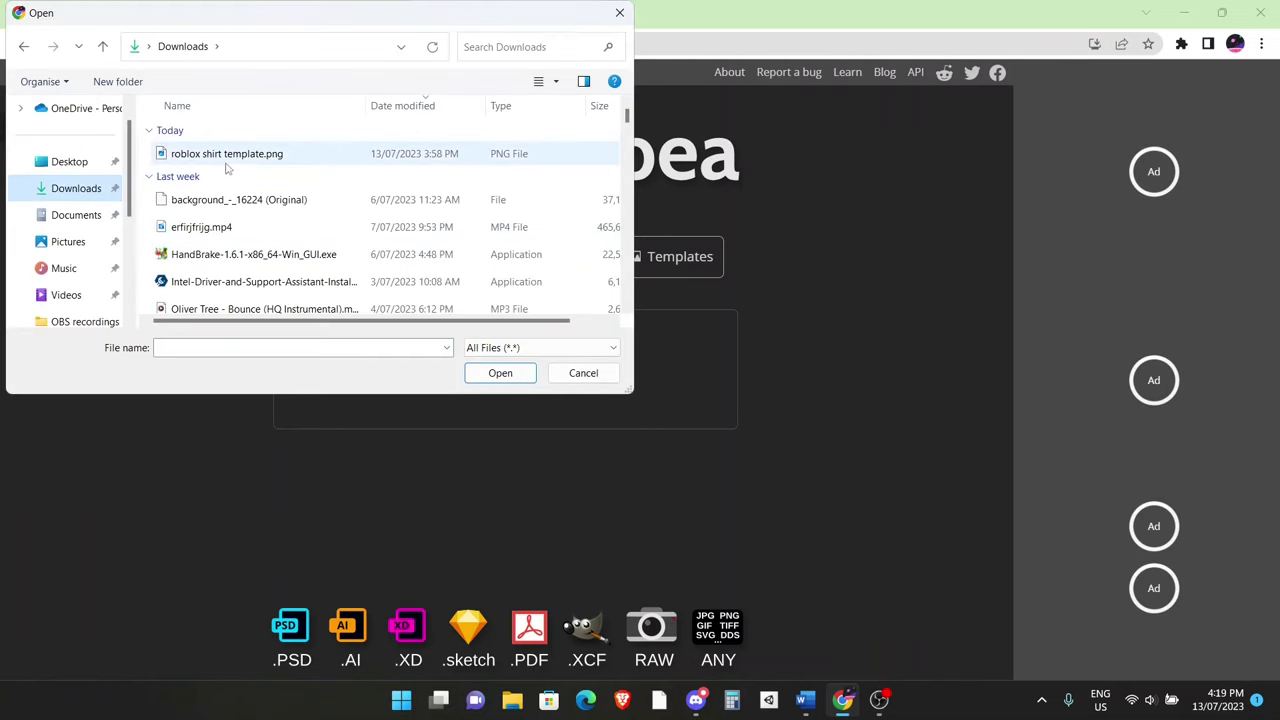
left_click(161, 153)
double_click(205, 162)
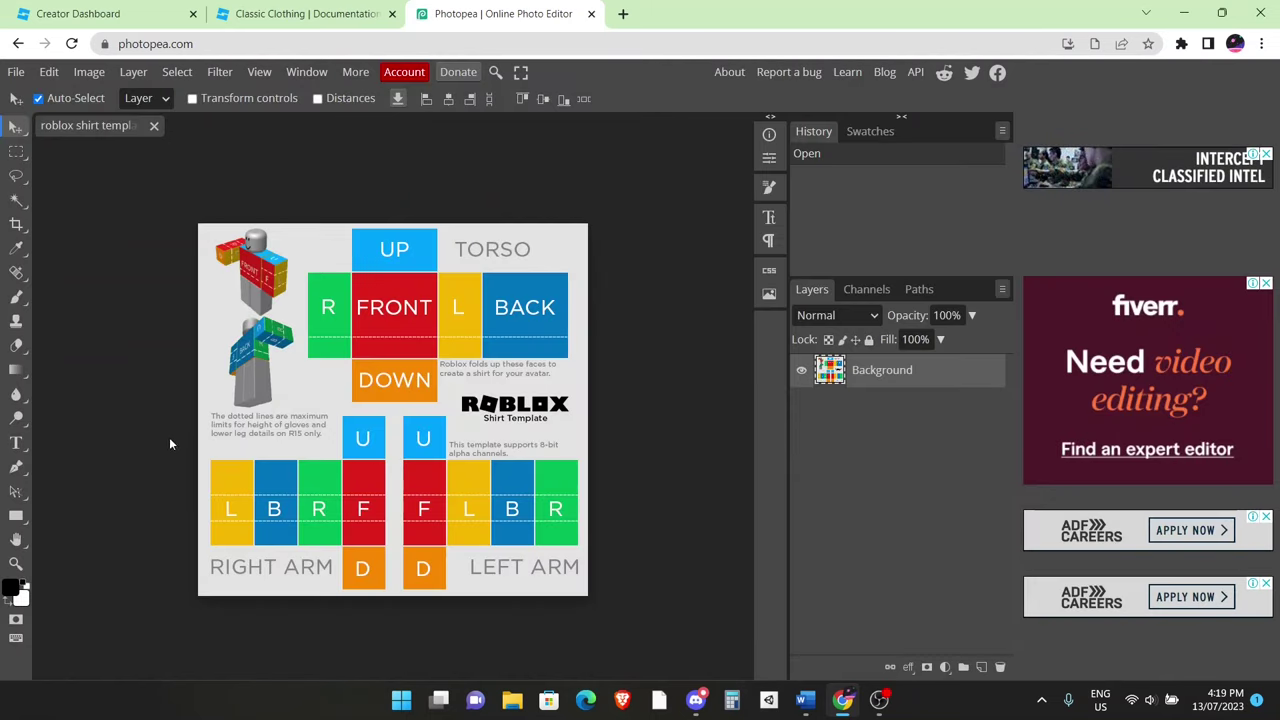
scroll(397, 314, "up", 3)
scroll(526, 357, "down", 2)
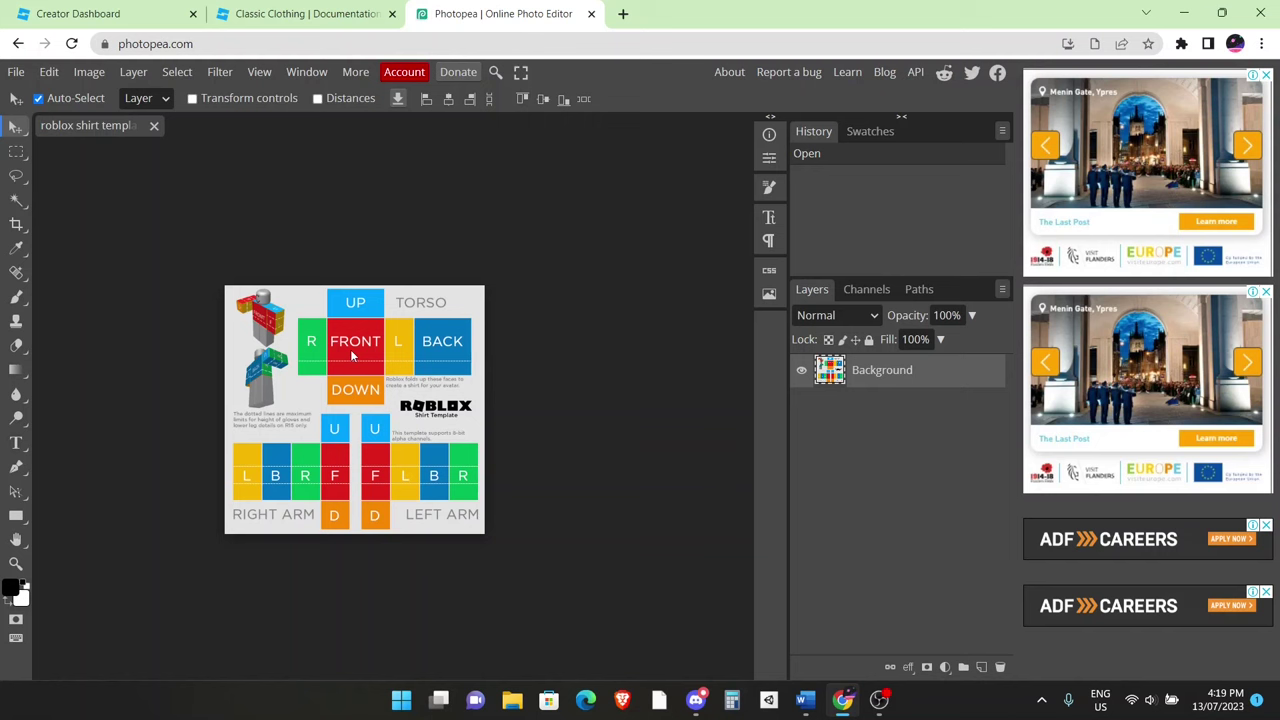
scroll(352, 355, "up", 3)
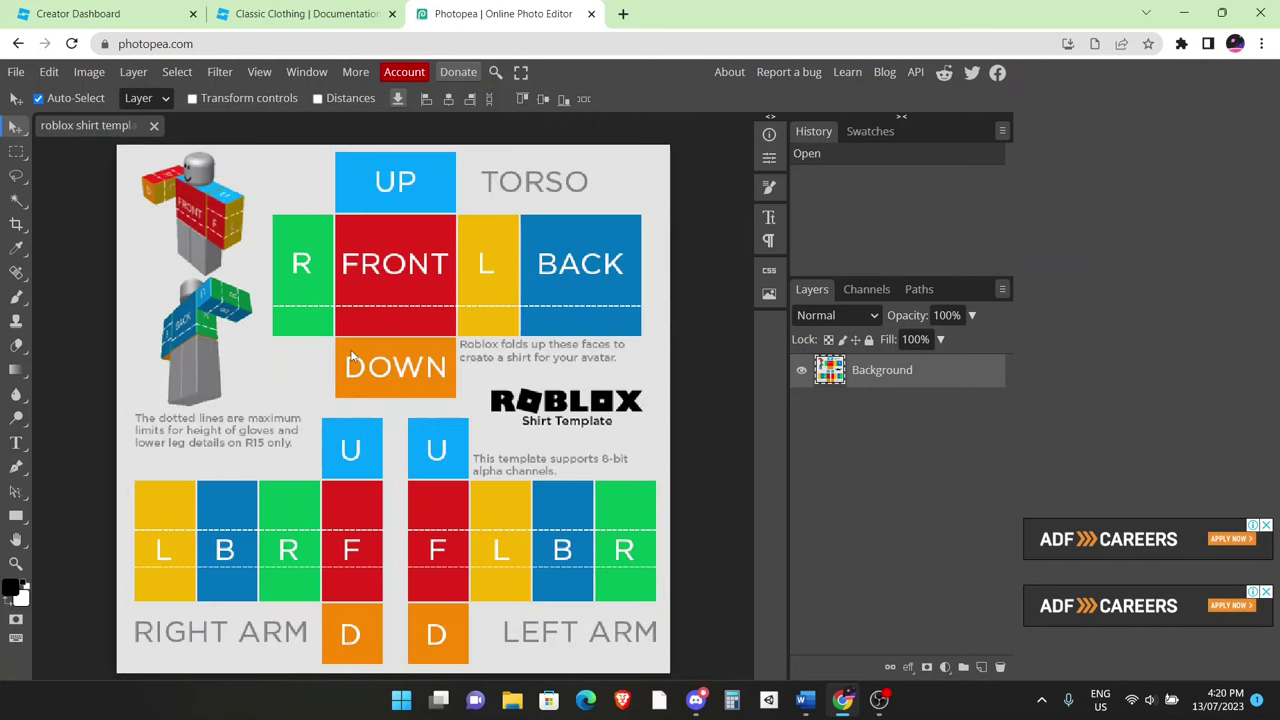
scroll(390, 385, "up", 1)
scroll(396, 390, "down", 2)
scroll(397, 388, "up", 2)
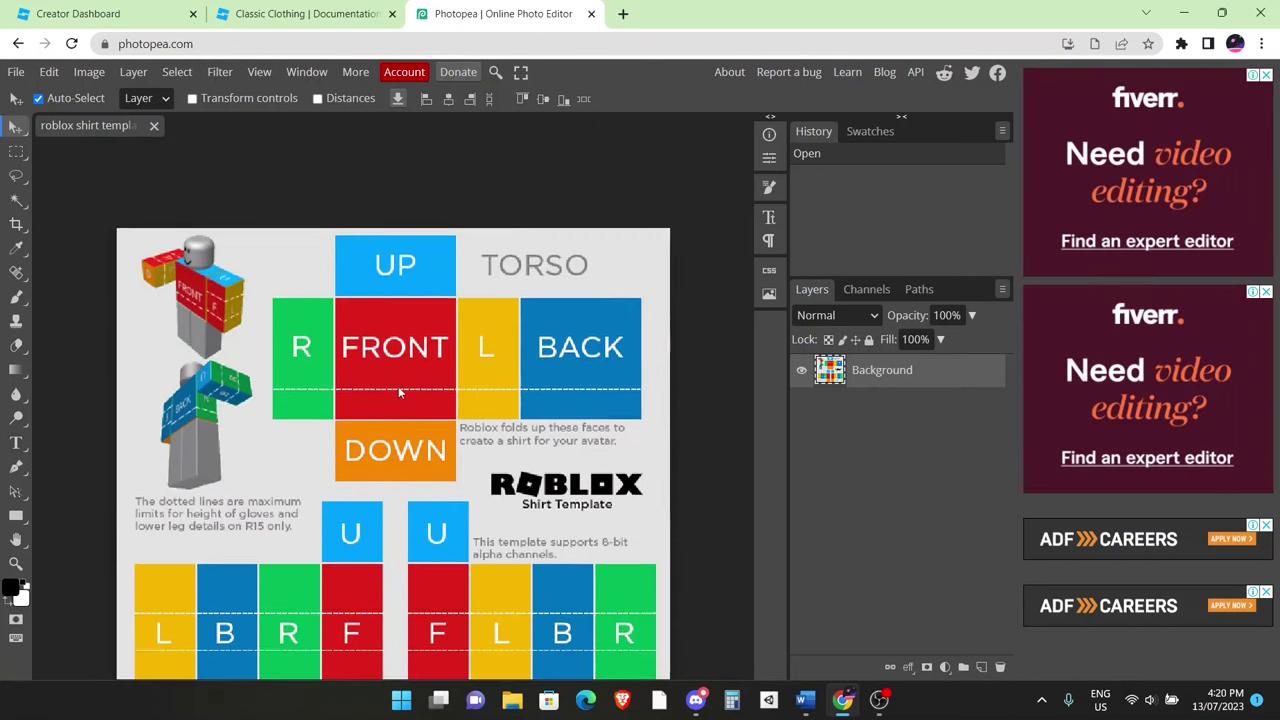
scroll(398, 386, "right", 1)
scroll(398, 386, "down", 1)
scroll(399, 390, "up", 1)
scroll(399, 392, "down", 1)
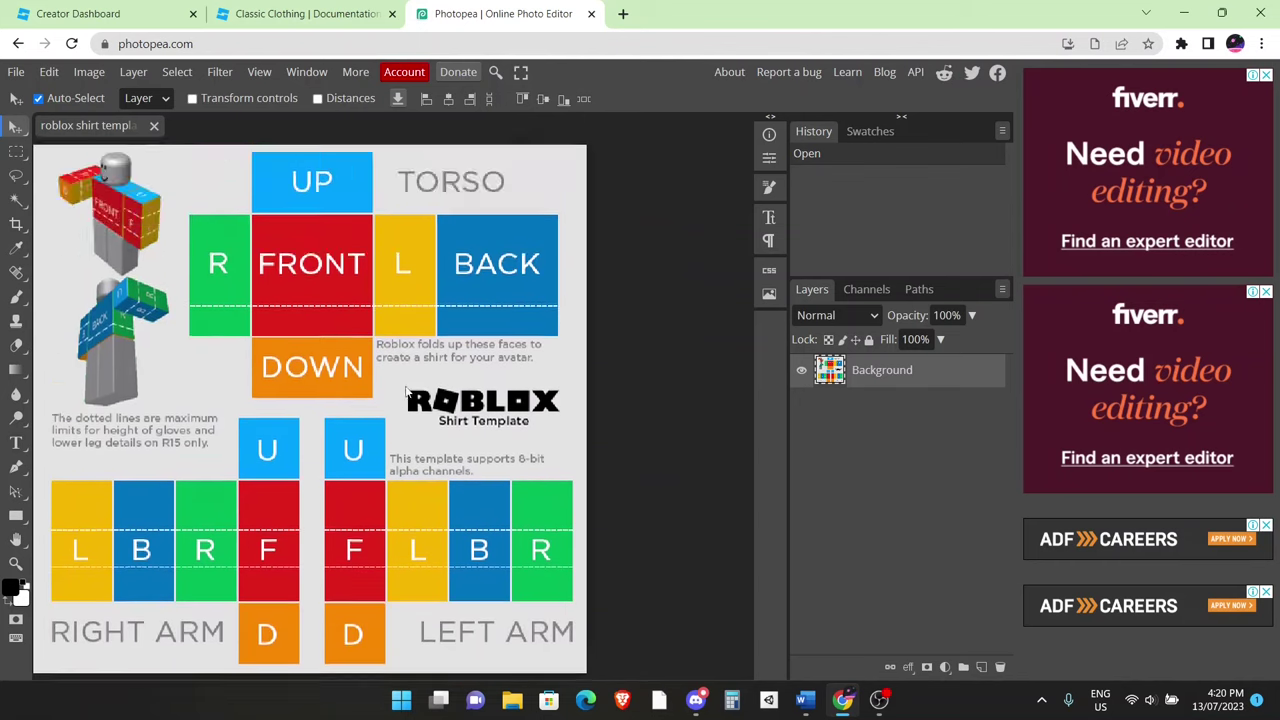
scroll(405, 390, "down", 3)
scroll(405, 390, "up", 4)
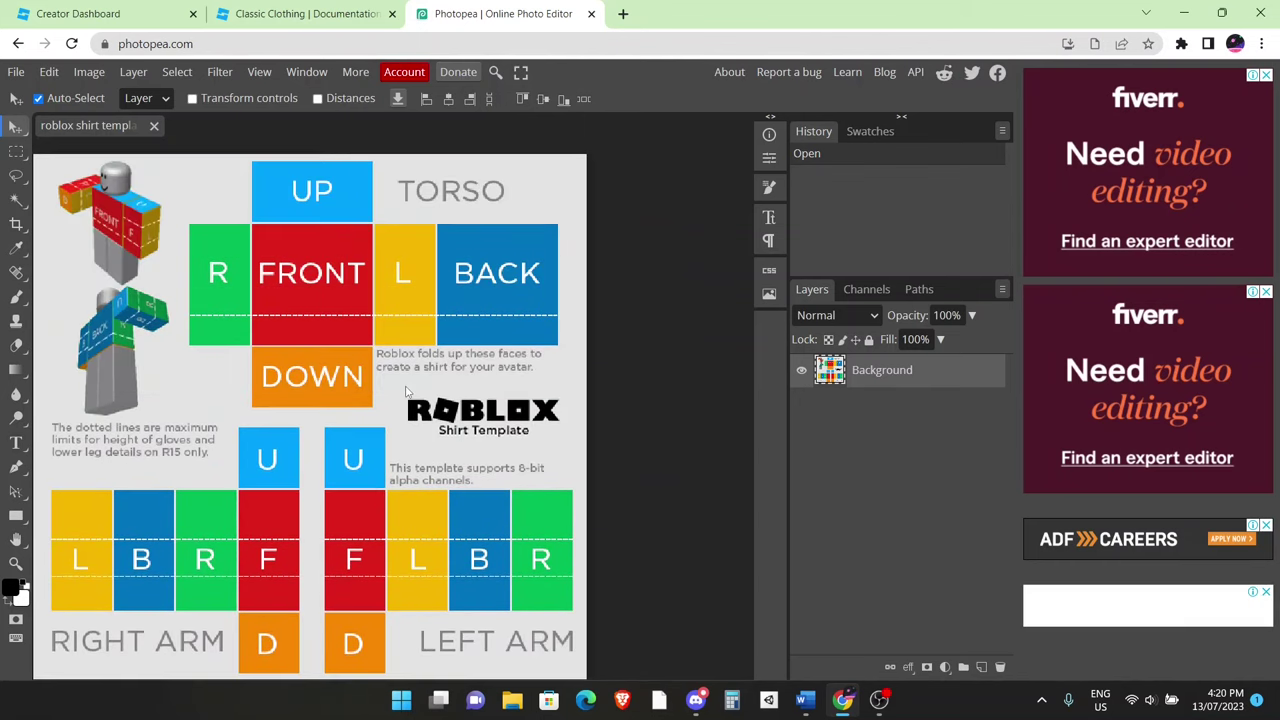
scroll(406, 392, "up", 1)
scroll(406, 390, "left", 3)
scroll(406, 385, "right", 1)
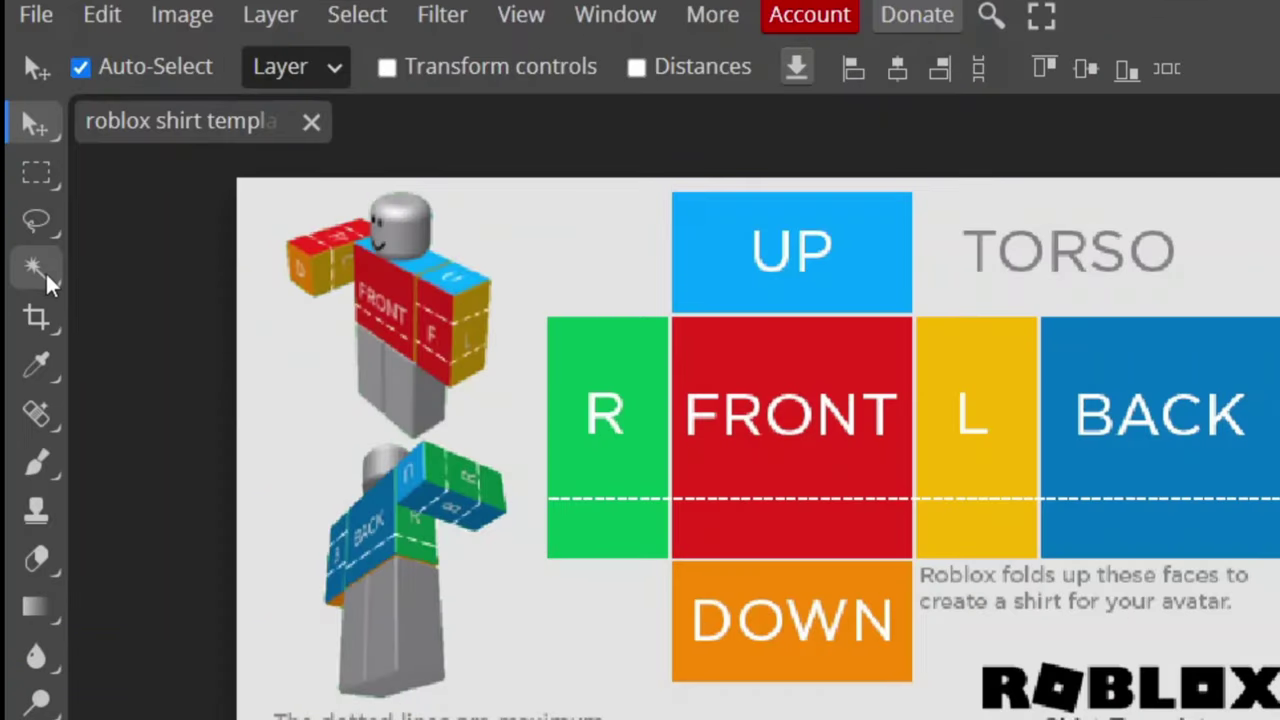
Switch to Quick Selection and erase the R, FRONT, UP, L, BACK and DOWN torso panels
right_click(45, 271)
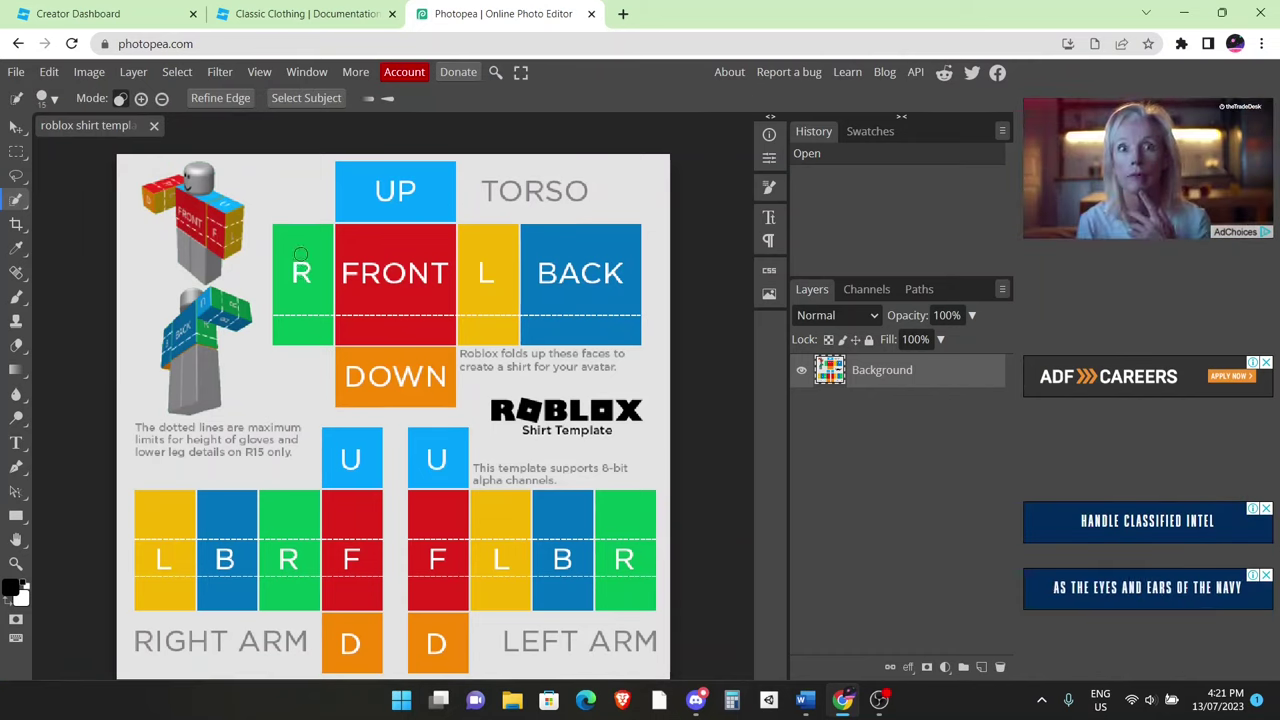
left_click(300, 255)
key("Delete")
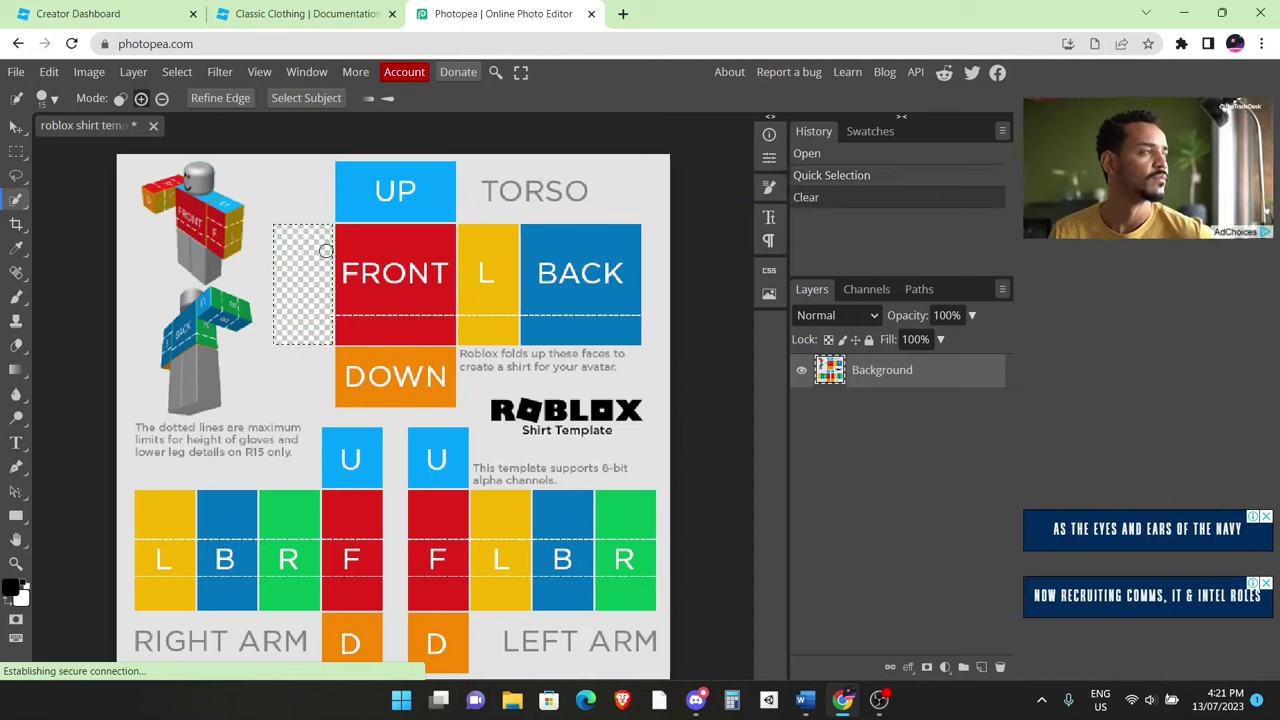
left_click(363, 243)
key("Delete")
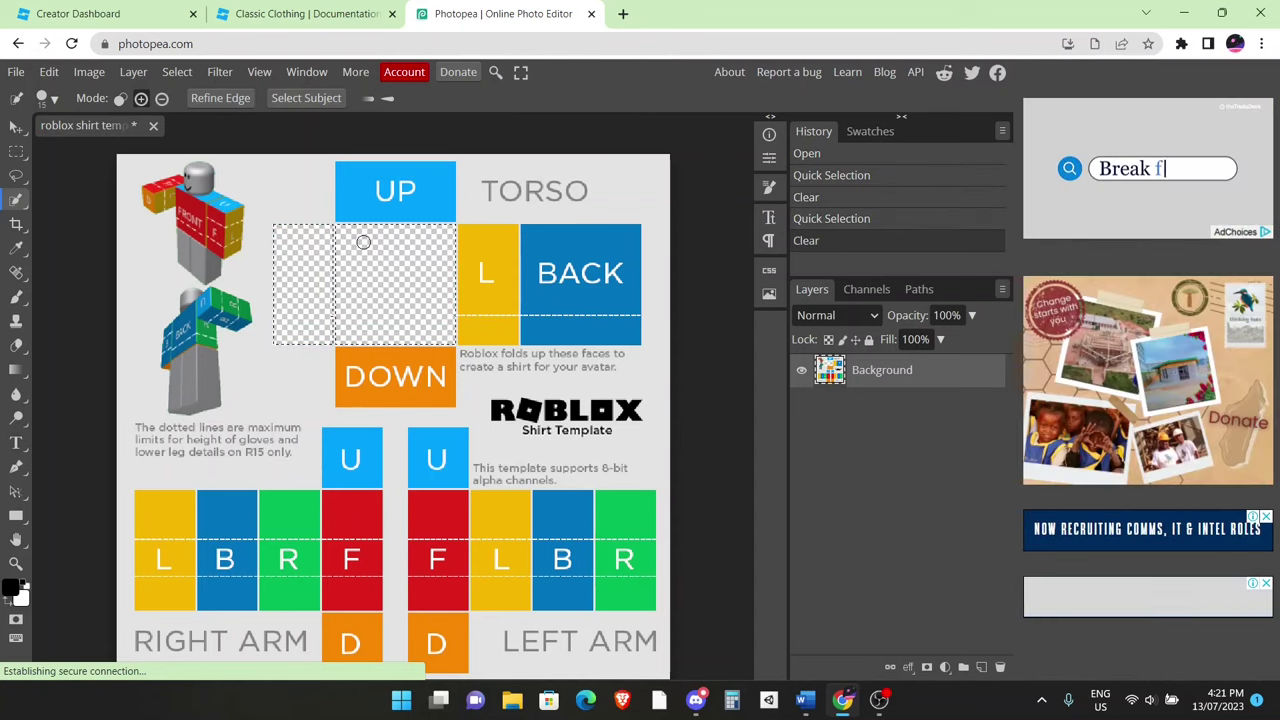
left_click(368, 231)
key("Delete")
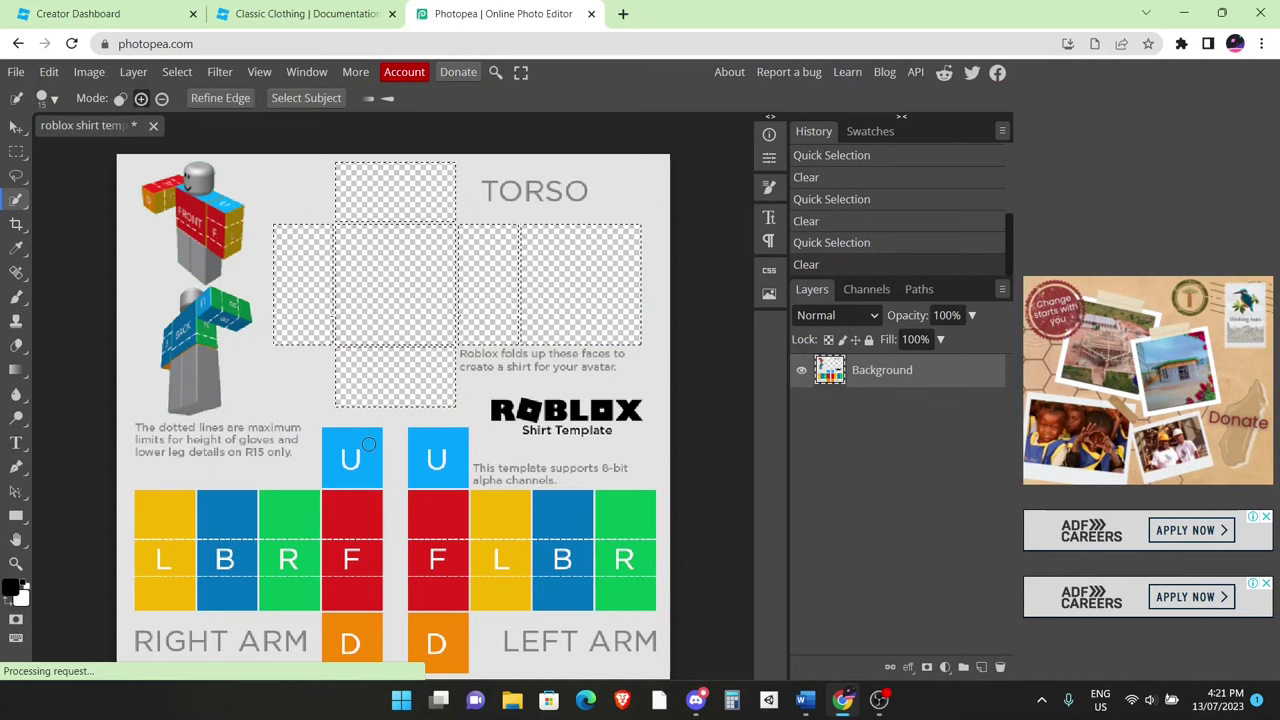
Erase the right-arm U panel, then retry the B and R panels with undo and deselect
left_click(350, 458)
key("Delete")
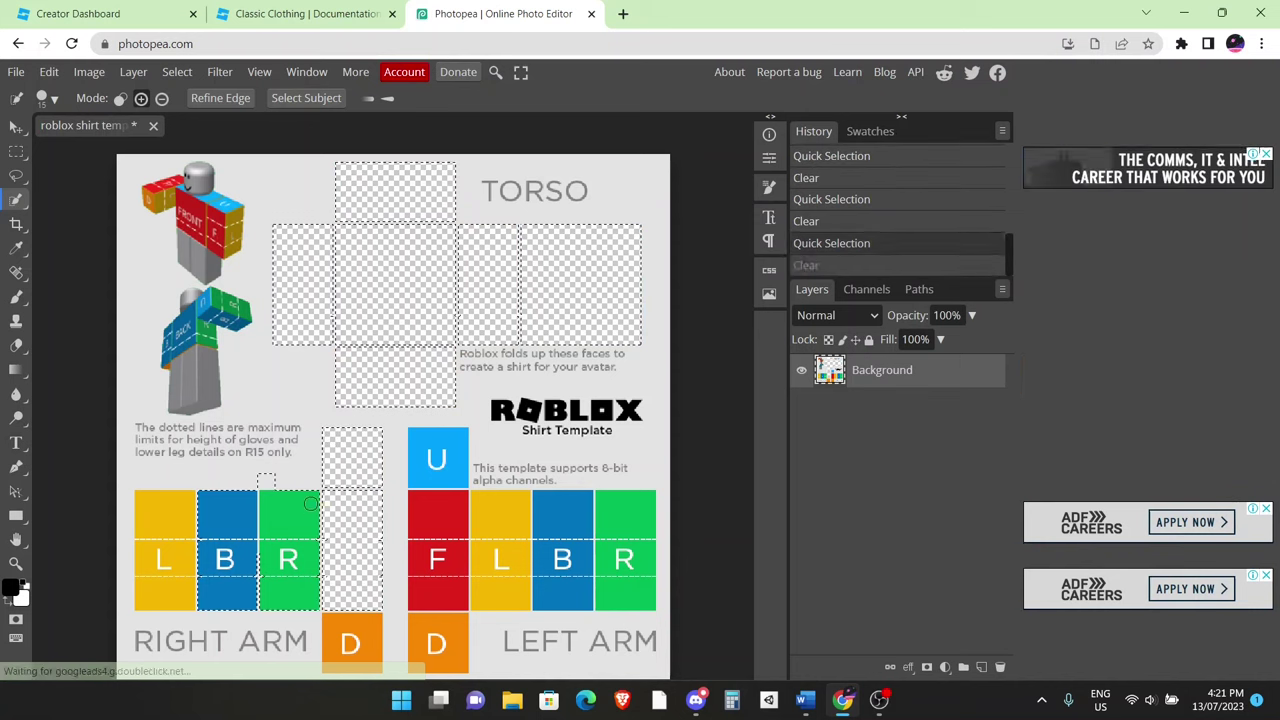
left_click(288, 550)
key("Delete")
key("ctrl+d")
key("ctrl+z")
key("ctrl+z")
key("ctrl+z")
key("ctrl+z")
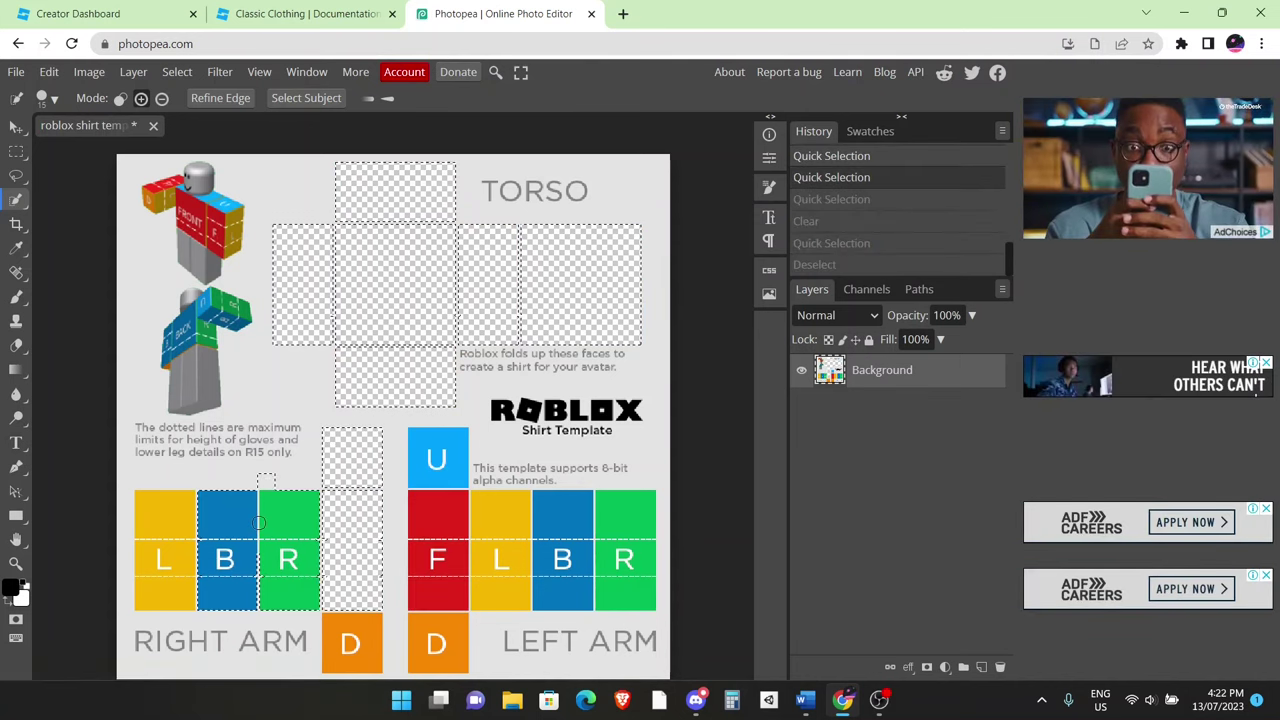
key("Delete")
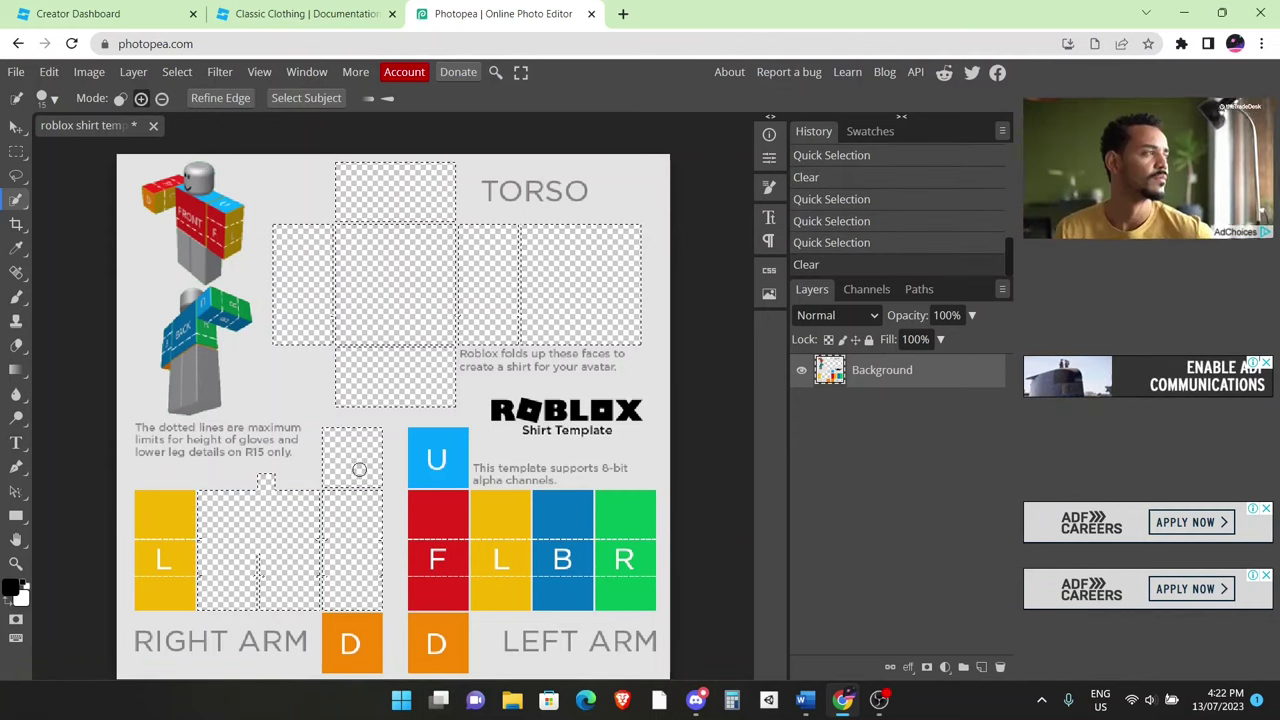
key("ctrl+z")
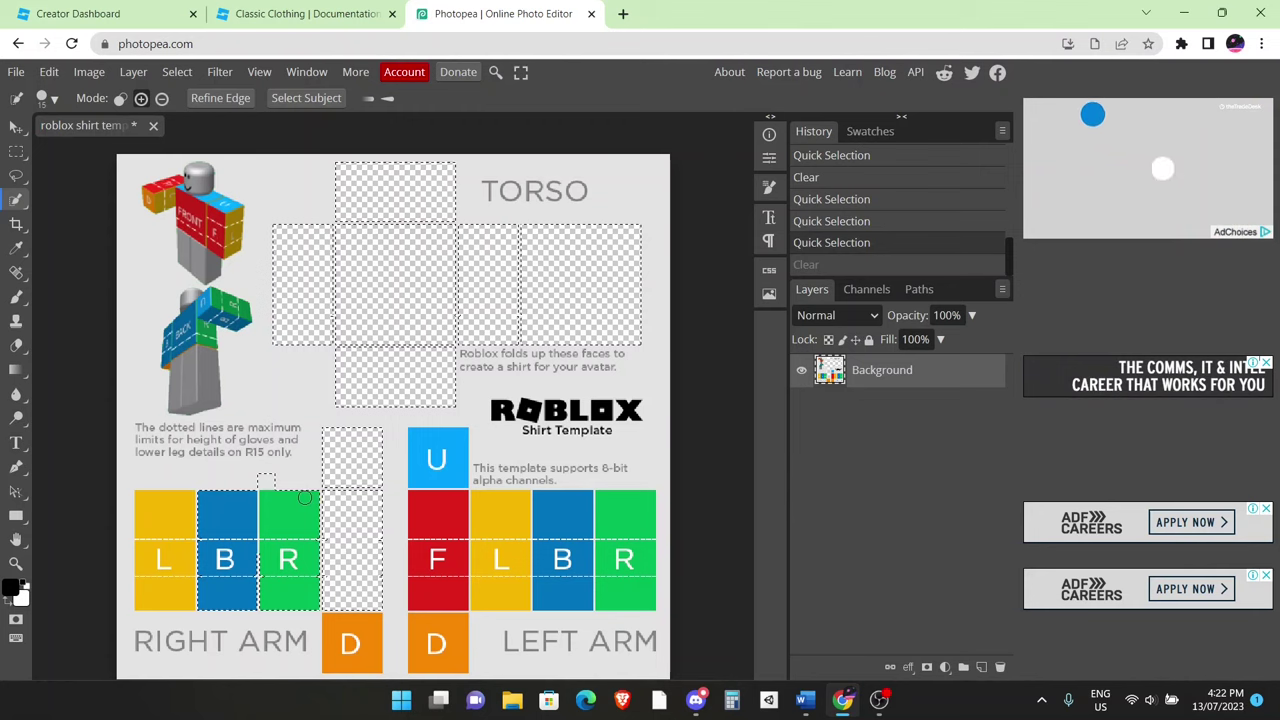
key("ctrl+d")
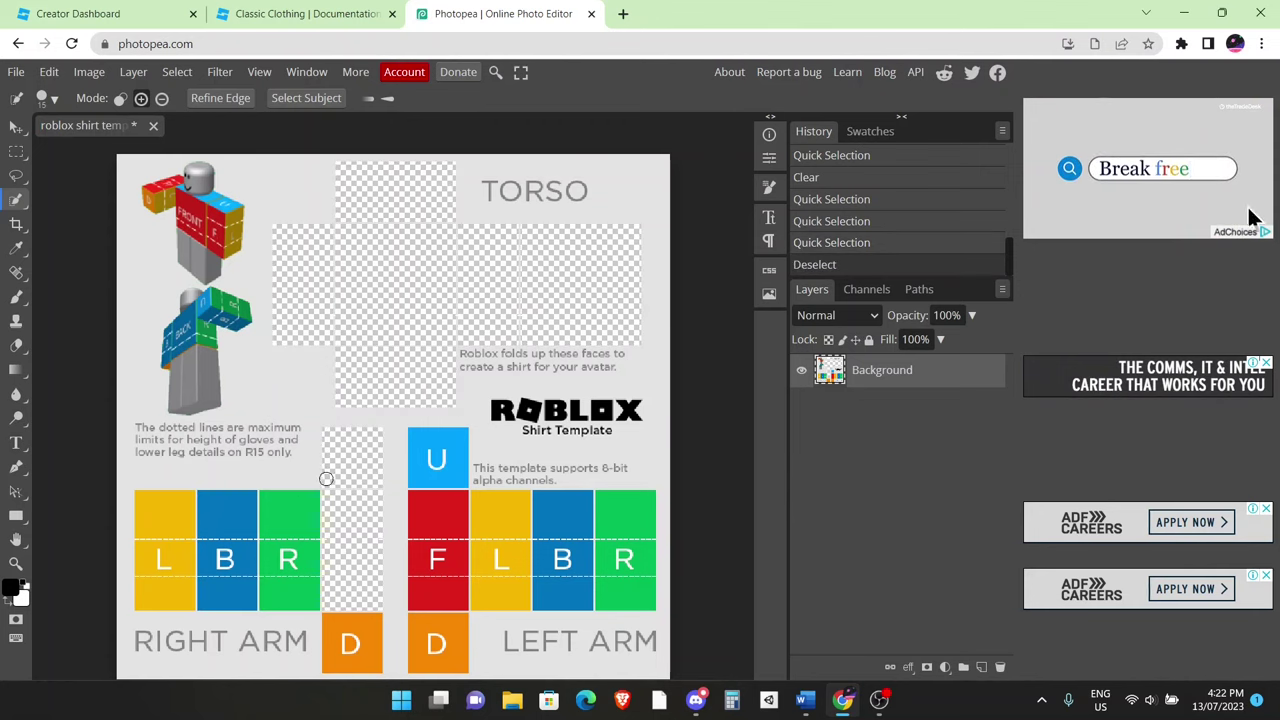
Erase the remaining right- and left-arm panels to transparency, then deselect with Ctrl+D
left_click(304, 524)
key("Delete")
left_click(226, 550)
key("Delete")
left_click(437, 550)
key("Delete")
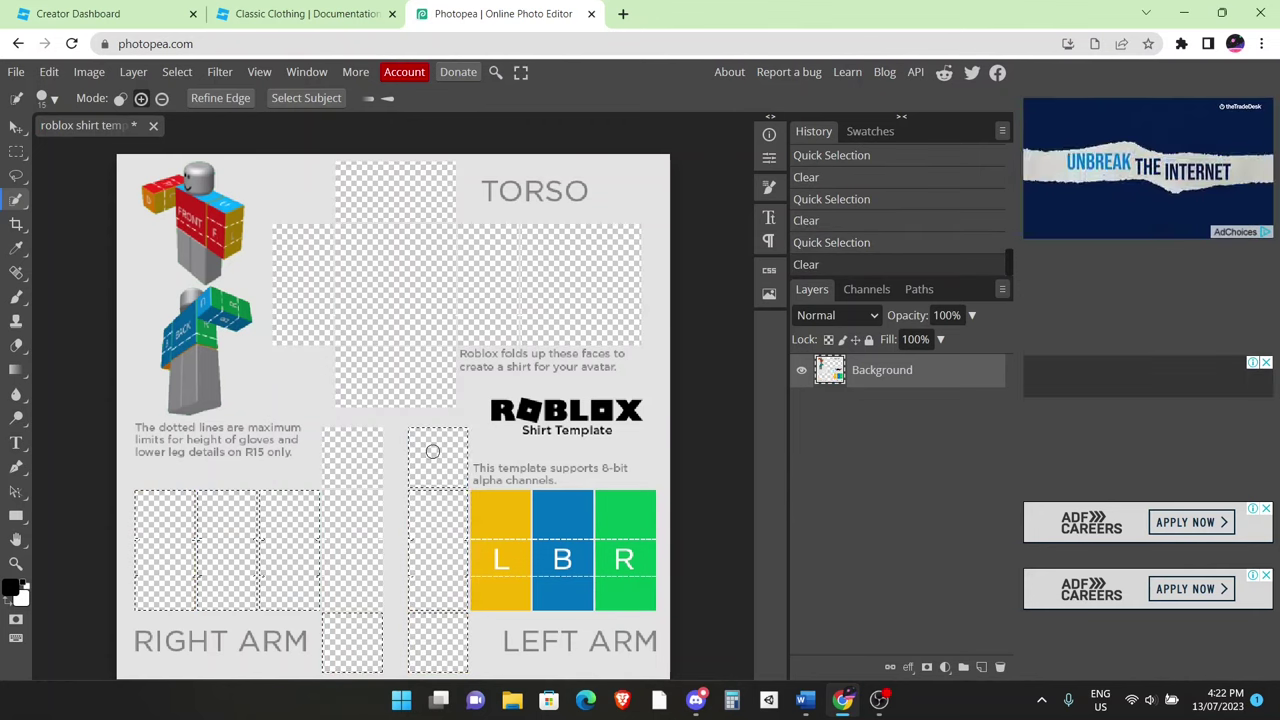
left_click(500, 550)
key("Delete")
key("Delete")
left_click(614, 510)
key("Delete")
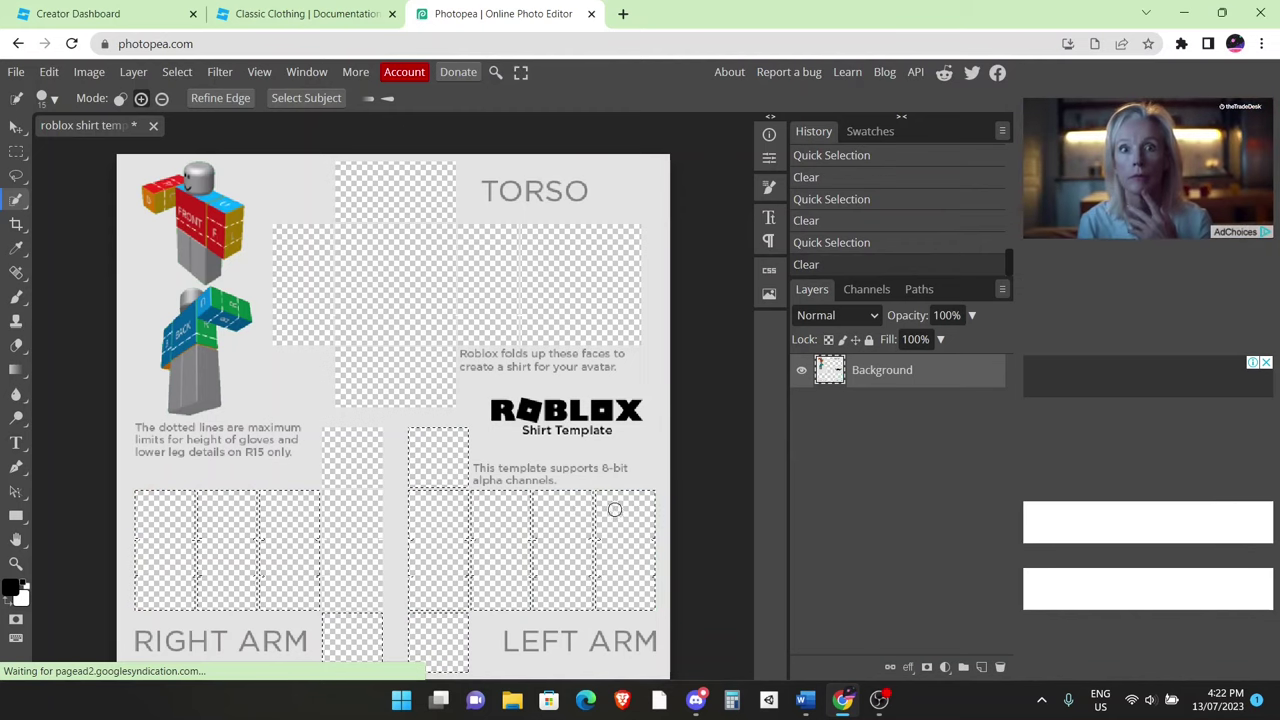
key("ctrl+d")
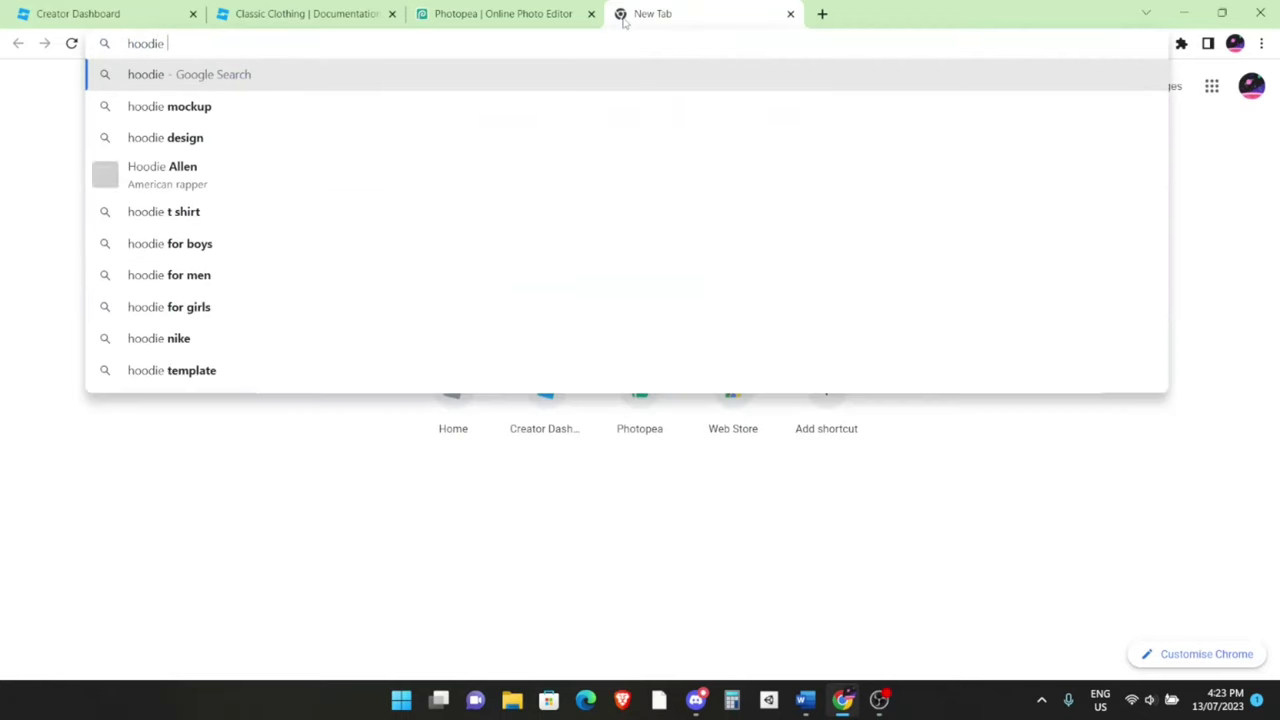
Search Google for hoodie texture and preview the light grey fleece fabric image
type("zture")
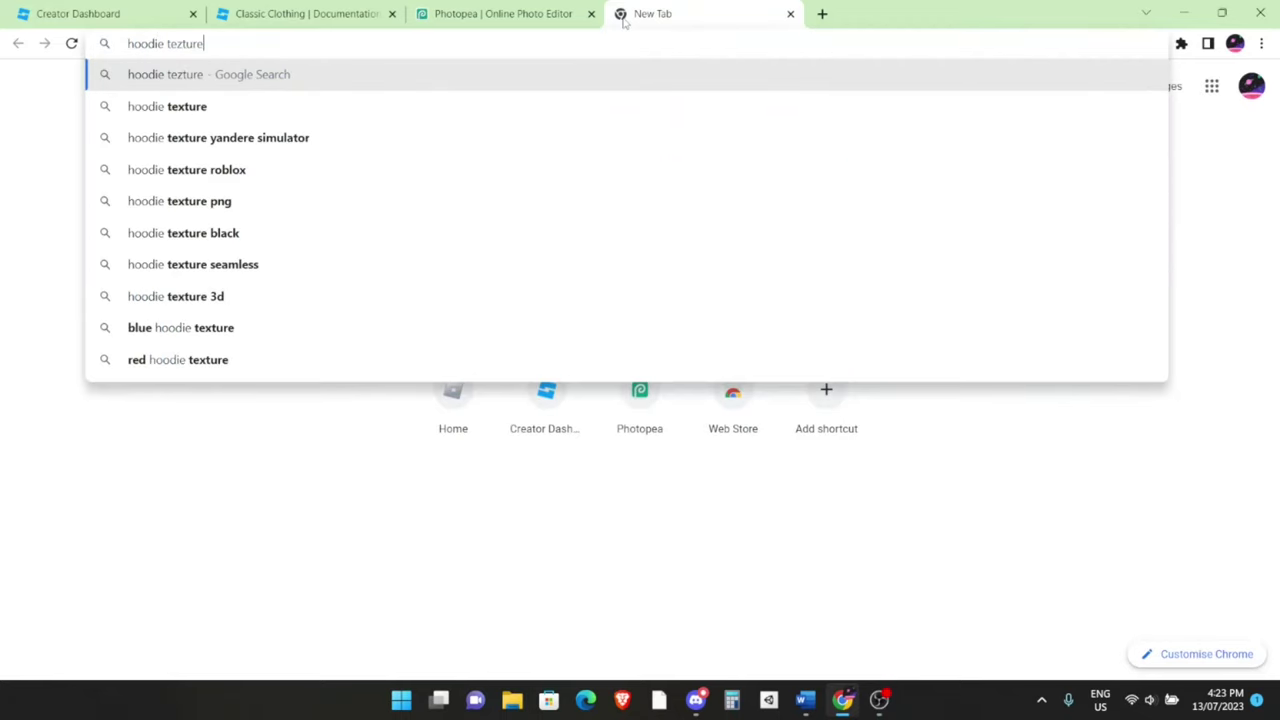
key("Down")
key("Return")
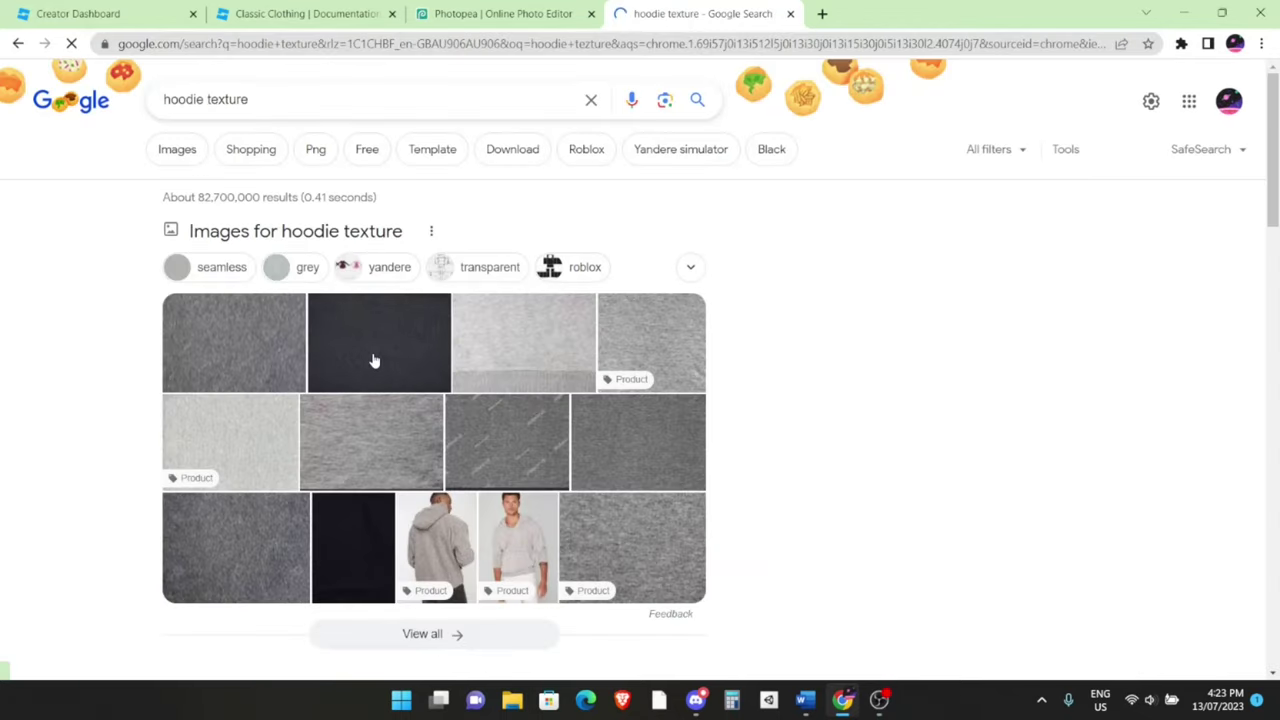
left_click(650, 345)
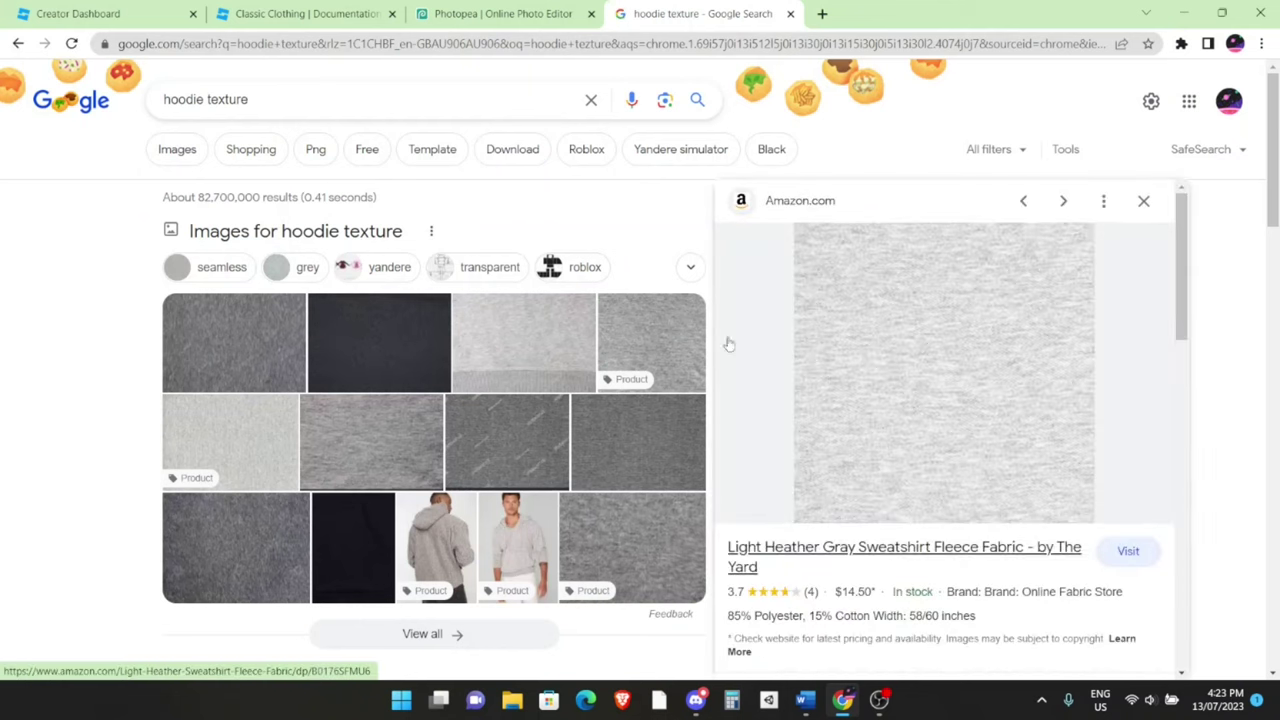
Save the fleece fabric image to Downloads as 'hoodie texture'
right_click(890, 397)
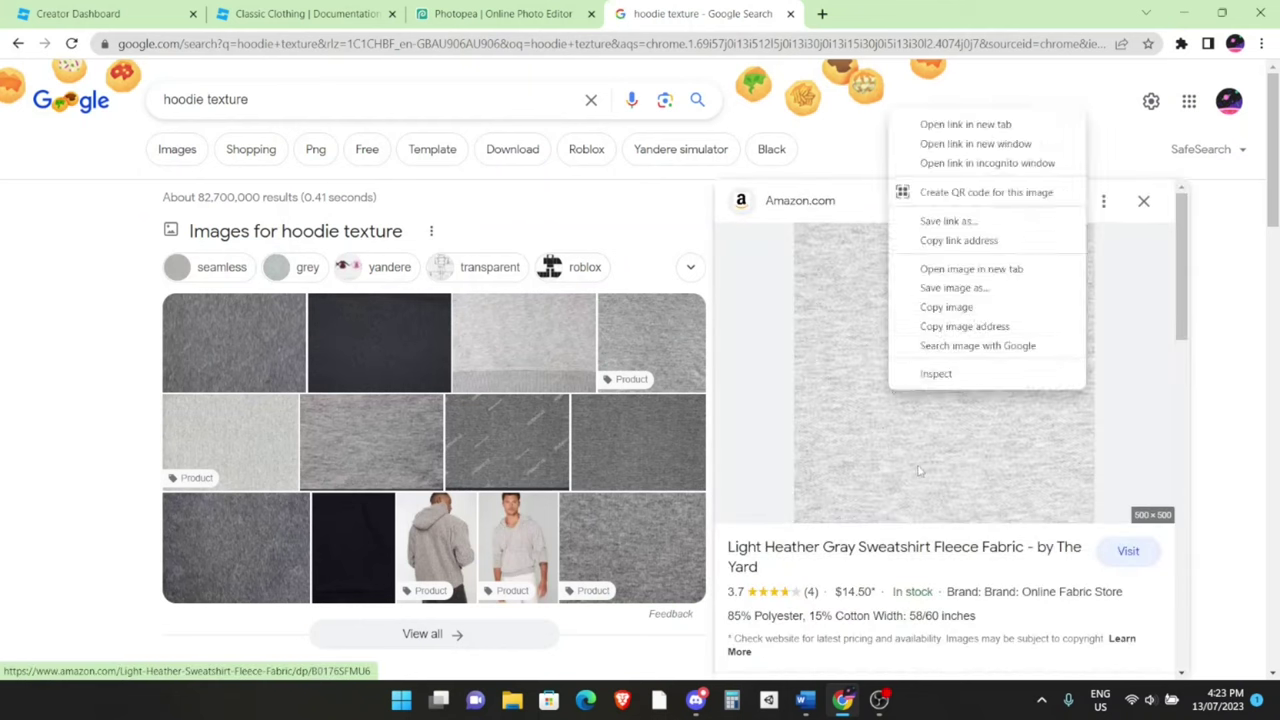
left_click(969, 297)
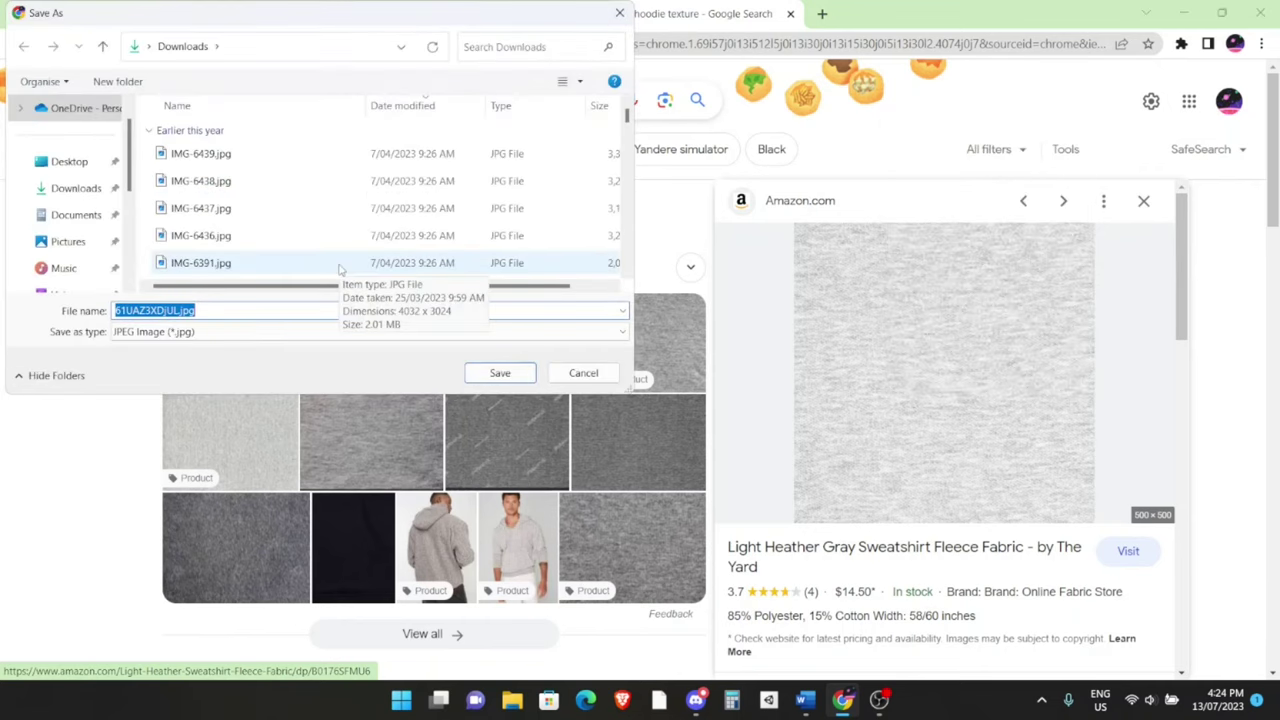
type("hoodie texture")
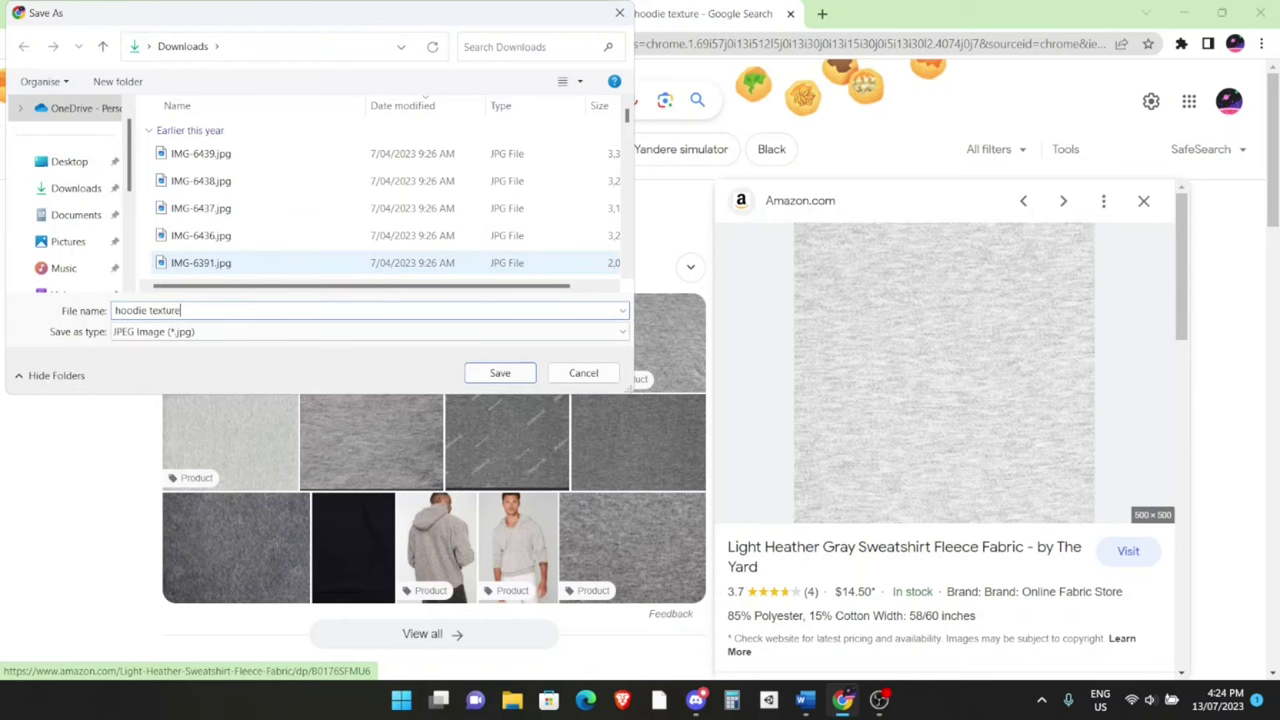
key("Return")
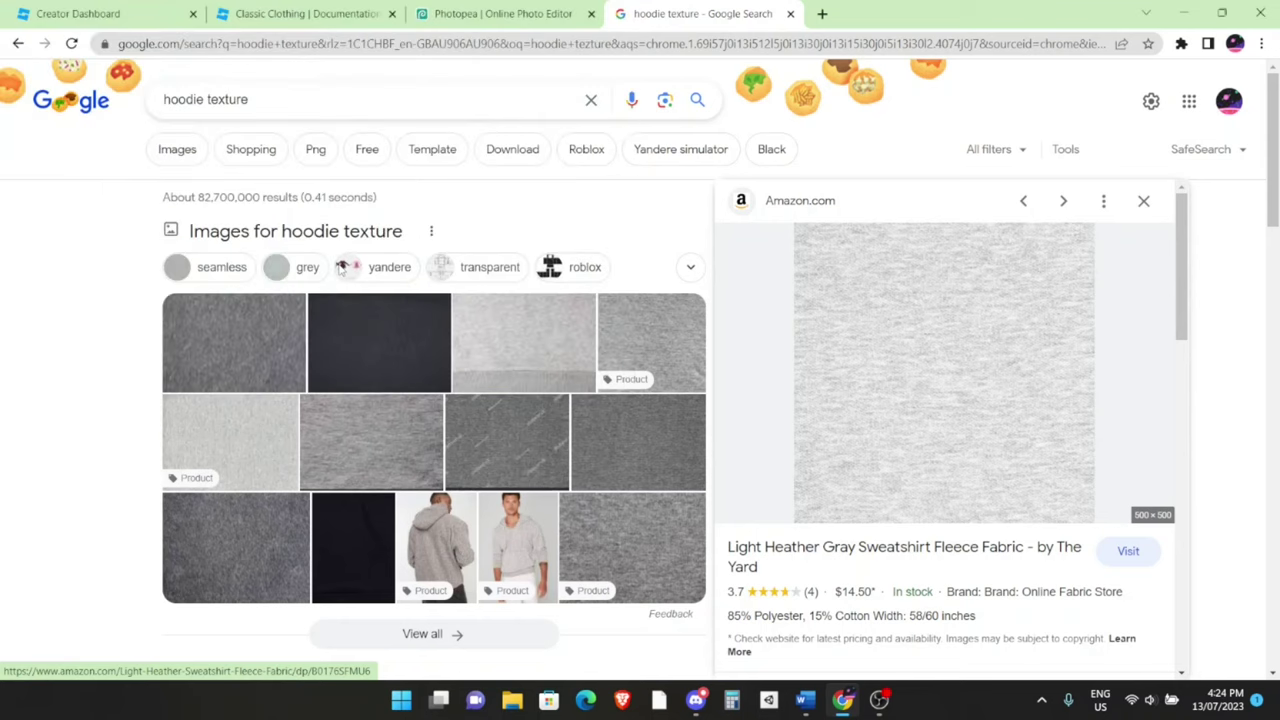
Close the search tab and place hoodie texture.jpg into the shirt document via Open & Place
left_click(1264, 656)
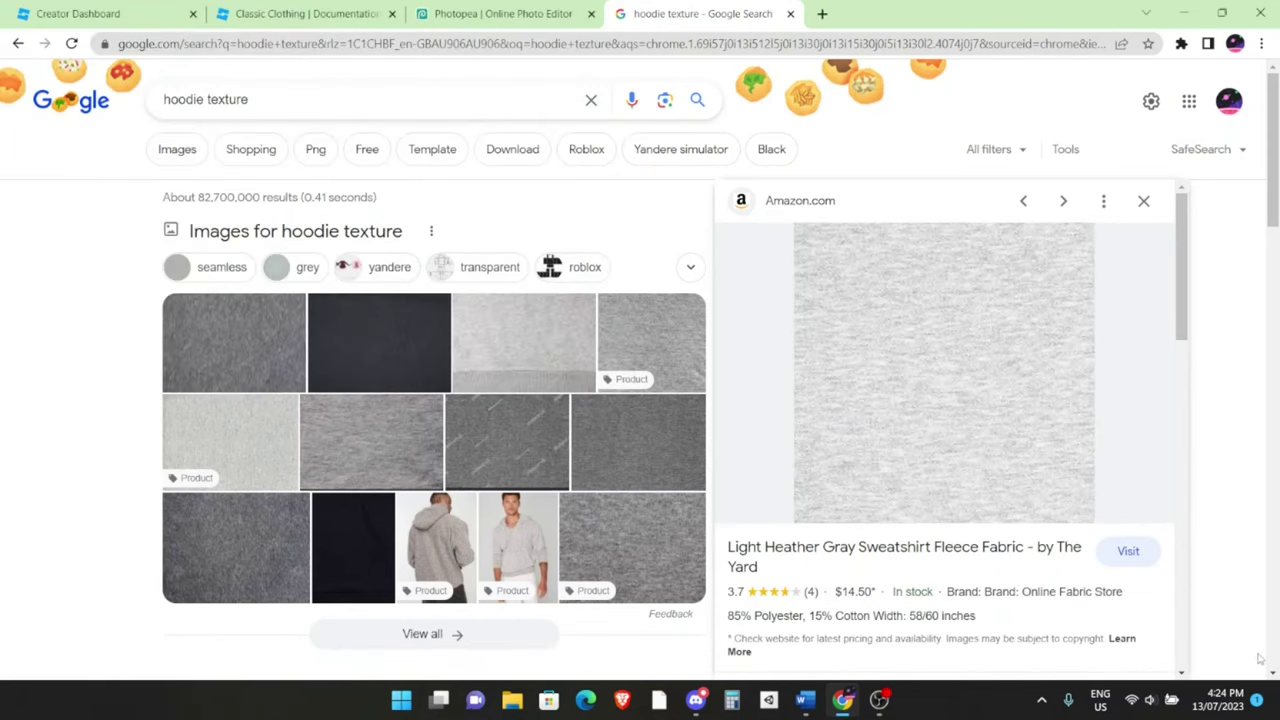
key("ctrl+w")
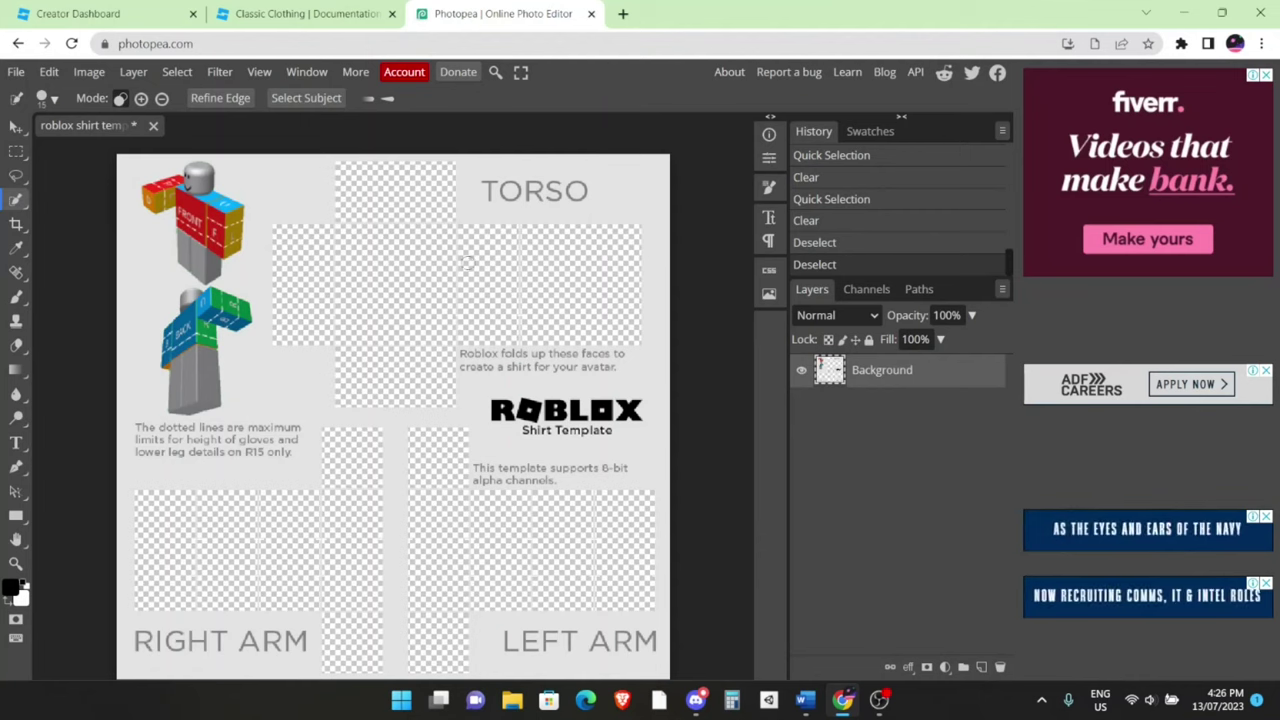
left_click(14, 72)
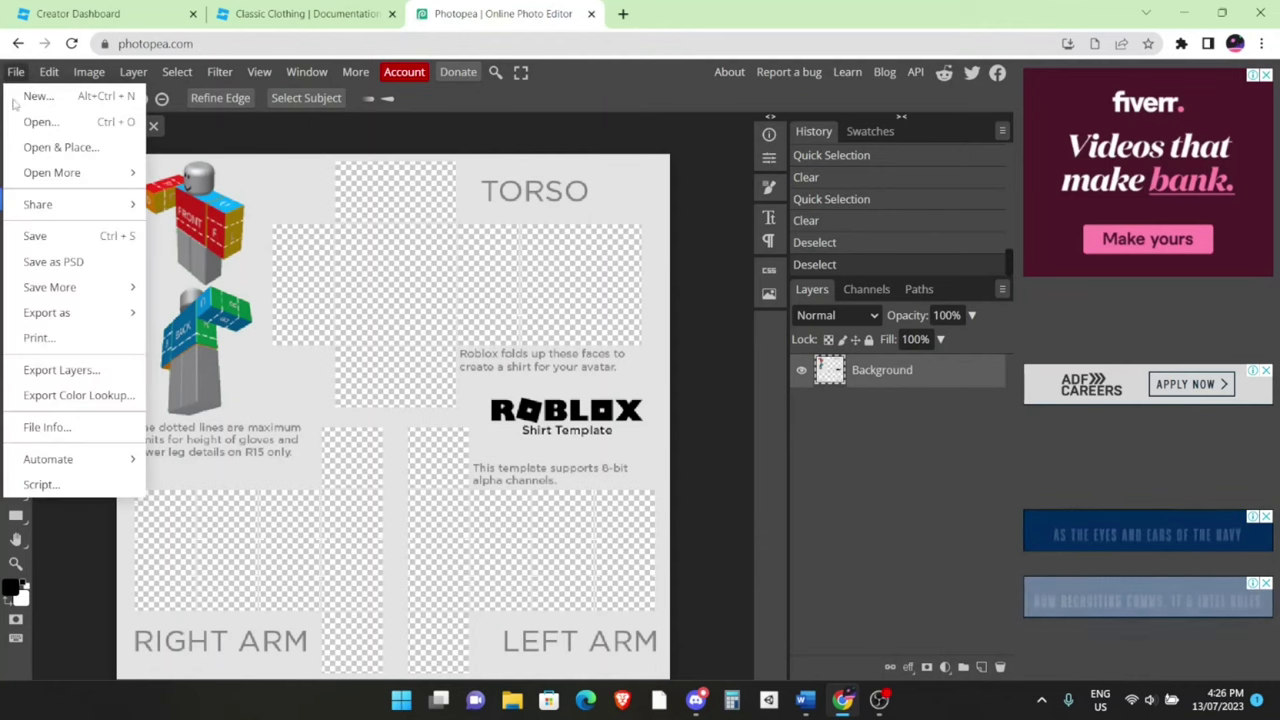
left_click(60, 146)
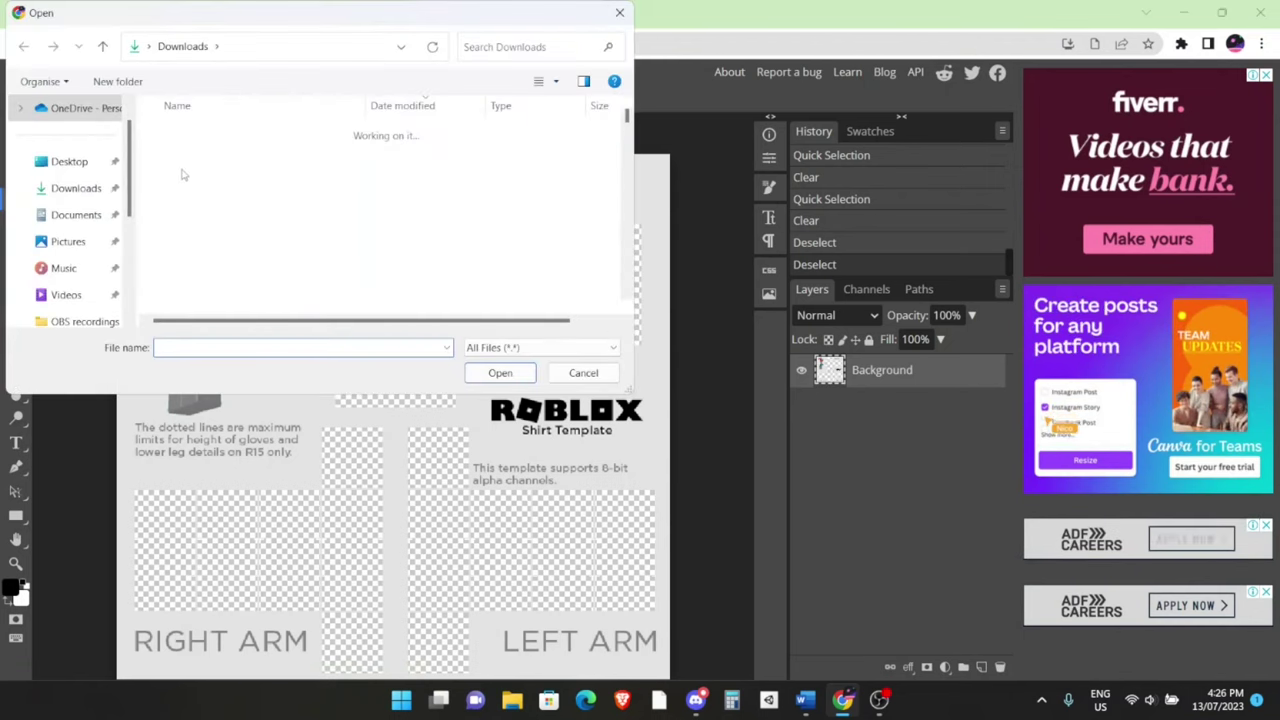
left_click(190, 155)
double_click(190, 155)
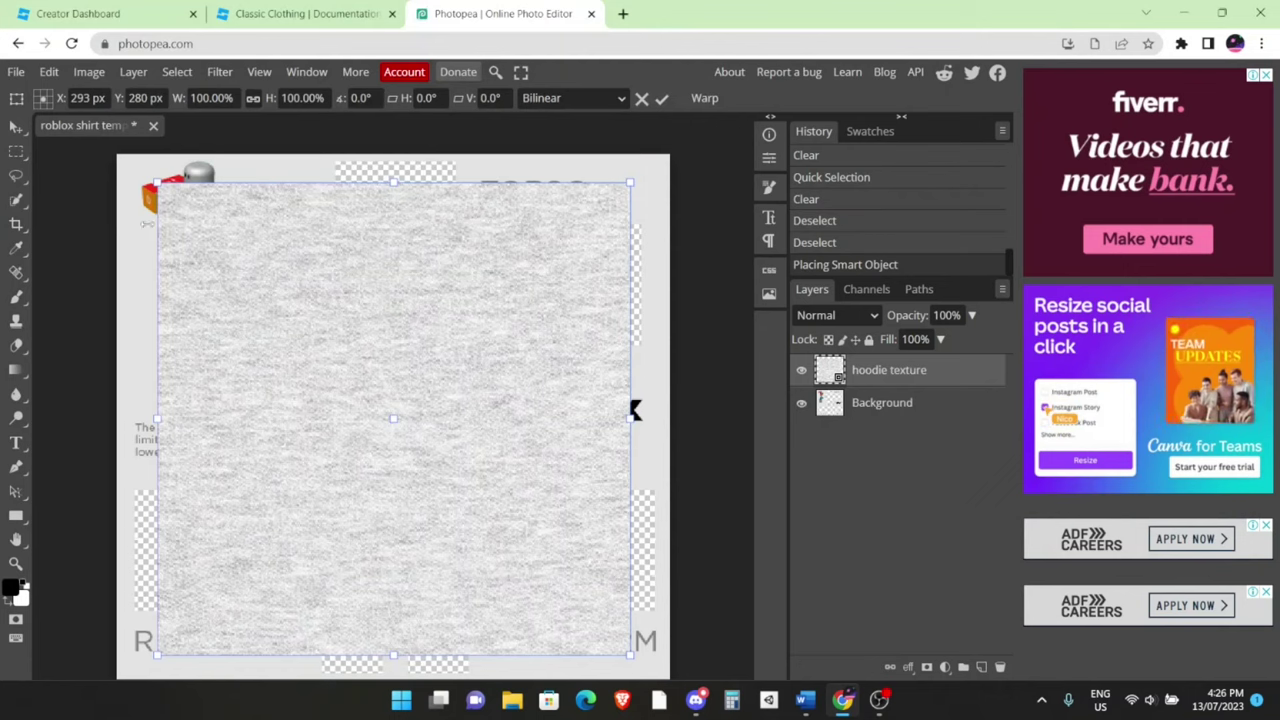
Scale the placed hoodie texture up to about 128% so it covers the whole canvas
scroll(633, 410, "down", 5)
scroll(633, 410, "up", 5)
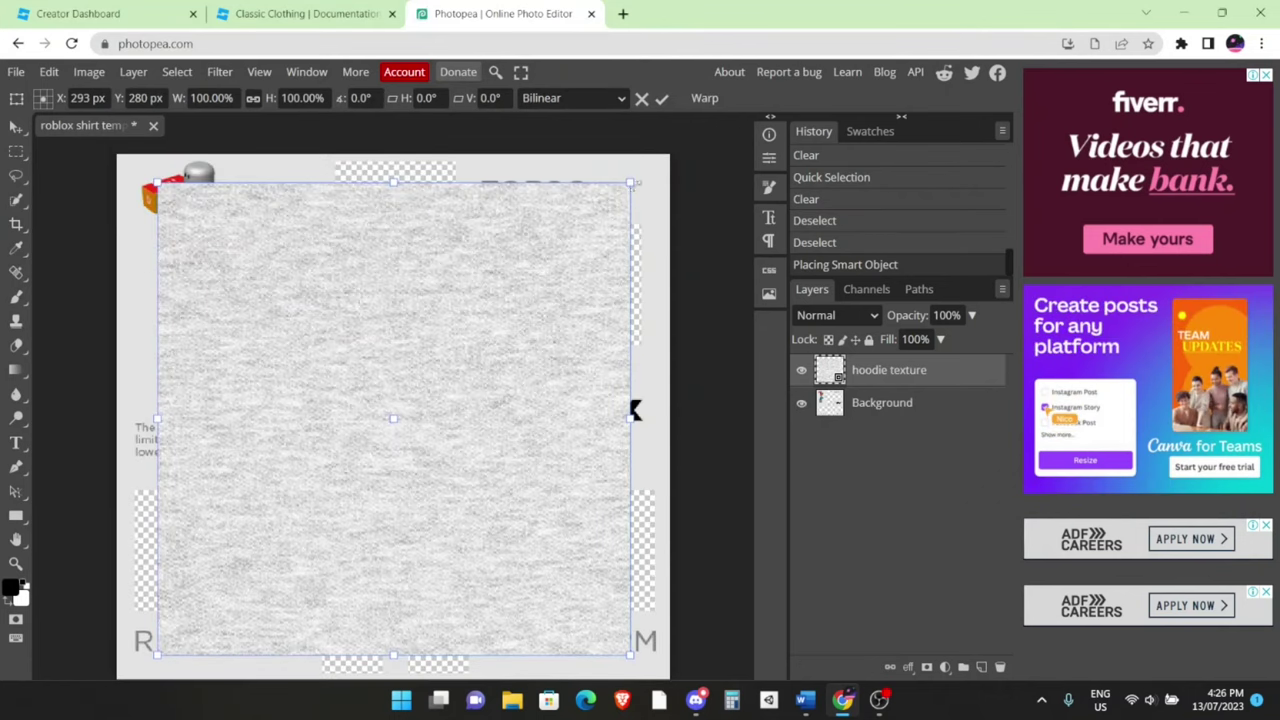
left_click_drag(633, 410, 695, 386)
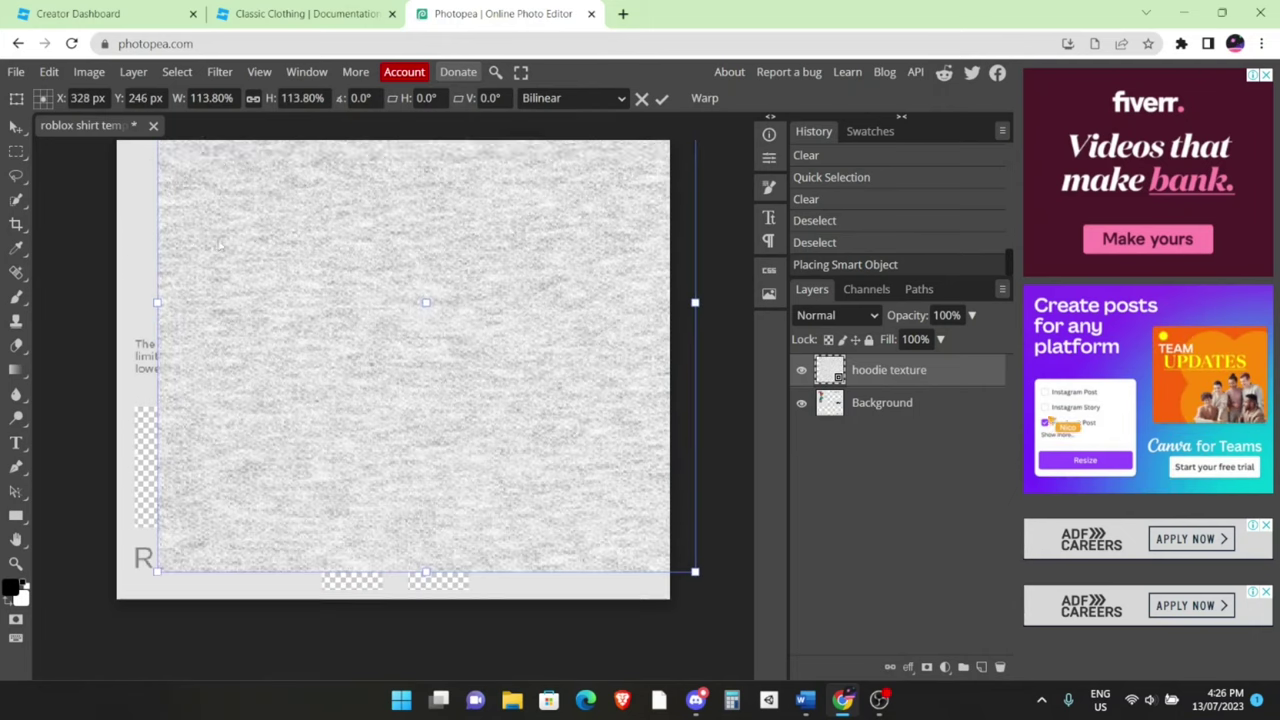
scroll(252, 374, "down", 5)
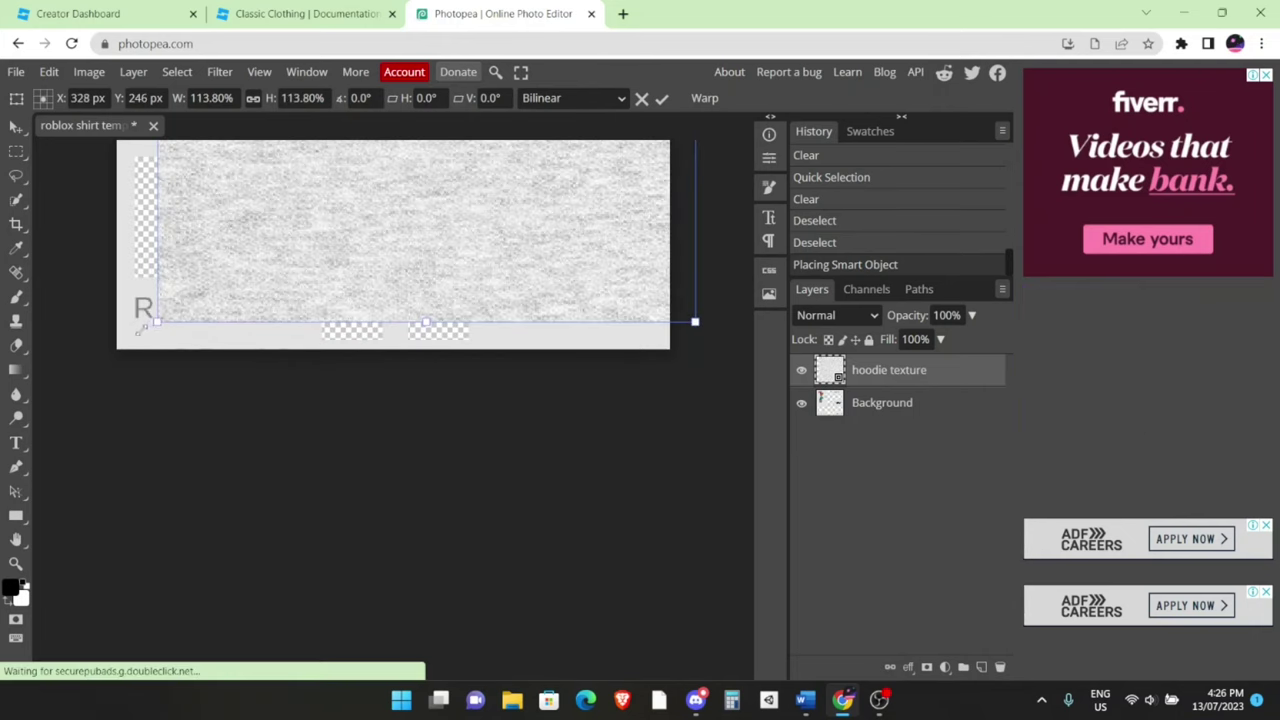
left_click_drag(156, 318, 89, 386)
scroll(251, 449, "up", 3)
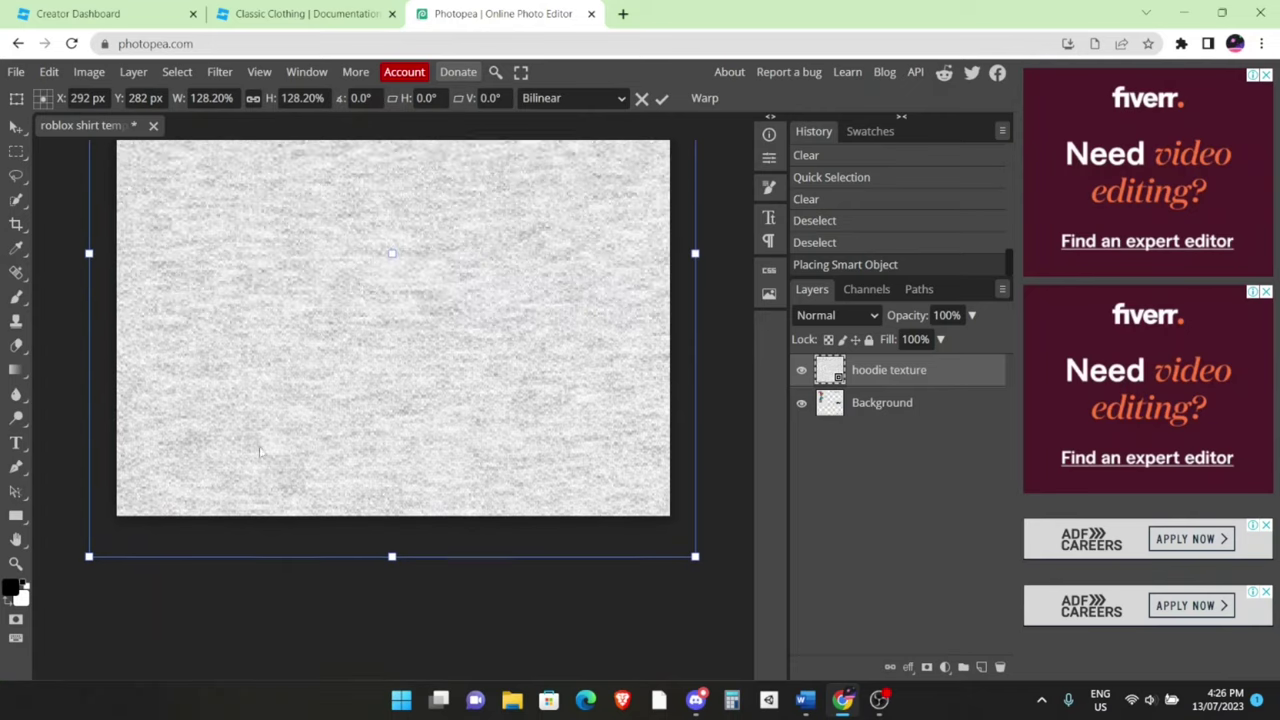
scroll(259, 453, "down", 1)
scroll(260, 453, "down", 1)
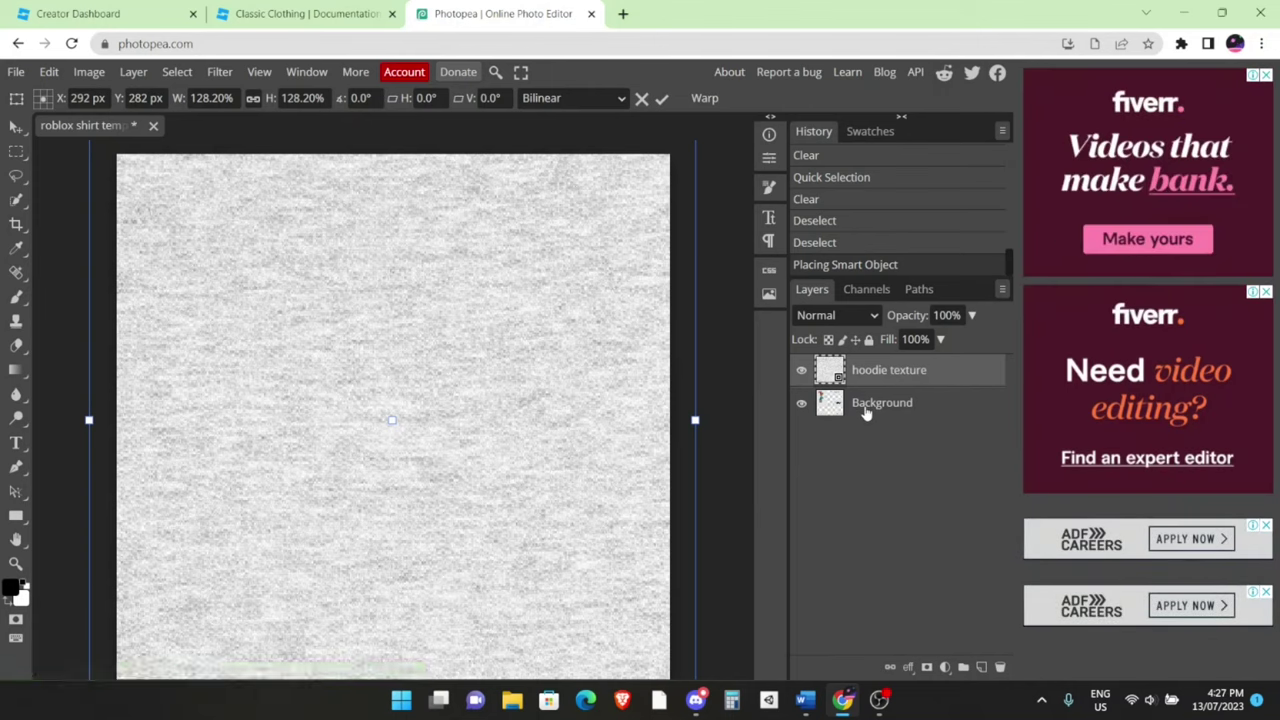
Move the Background template layer above the hoodie texture layer, then nudge the texture up slightly
left_click_drag(866, 414, 911, 362)
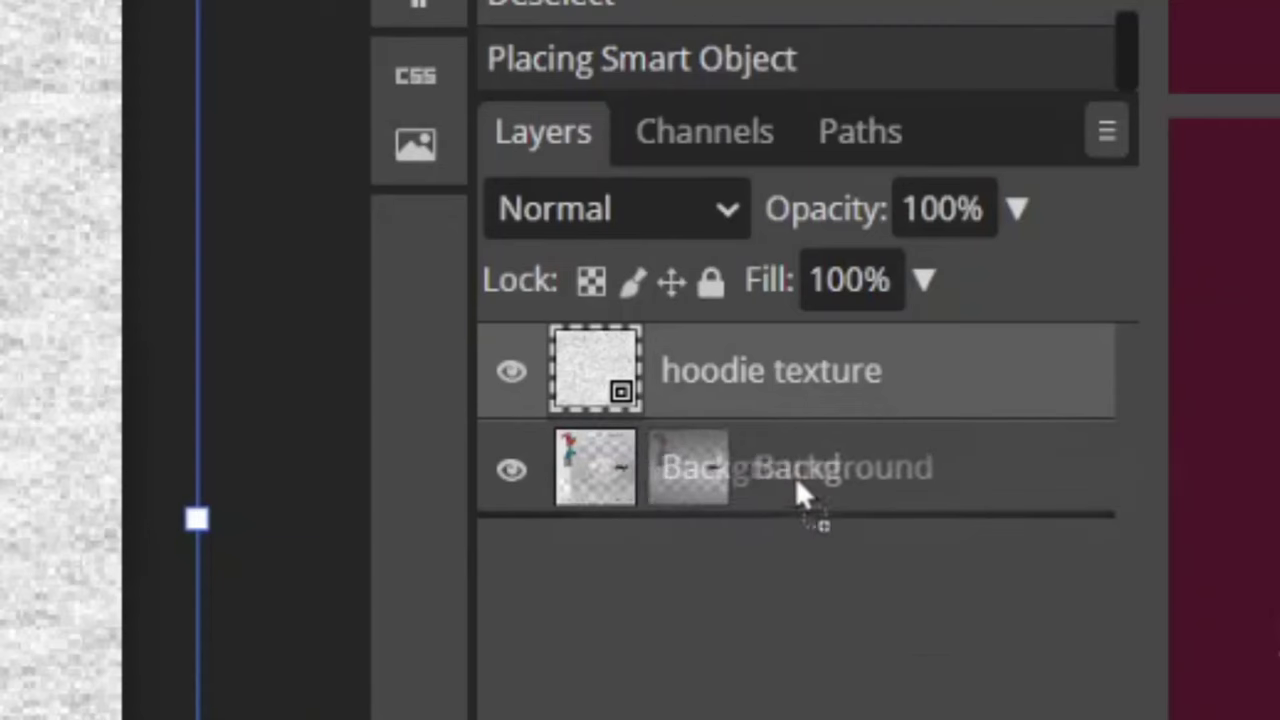
left_click_drag(838, 338, 811, 369)
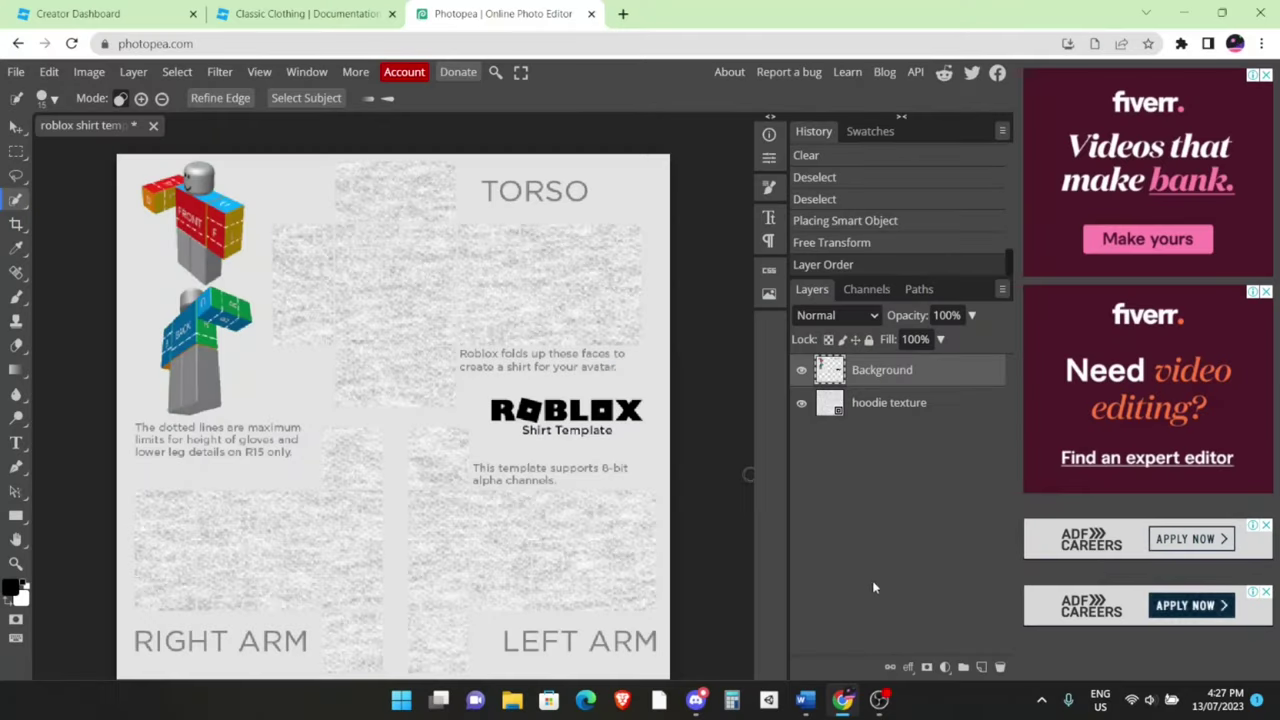
key("v")
mouse_move(378, 280)
left_mouse_down()
mouse_move(388, 269)
mouse_move(371, 274)
mouse_move(393, 291)
left_mouse_up()
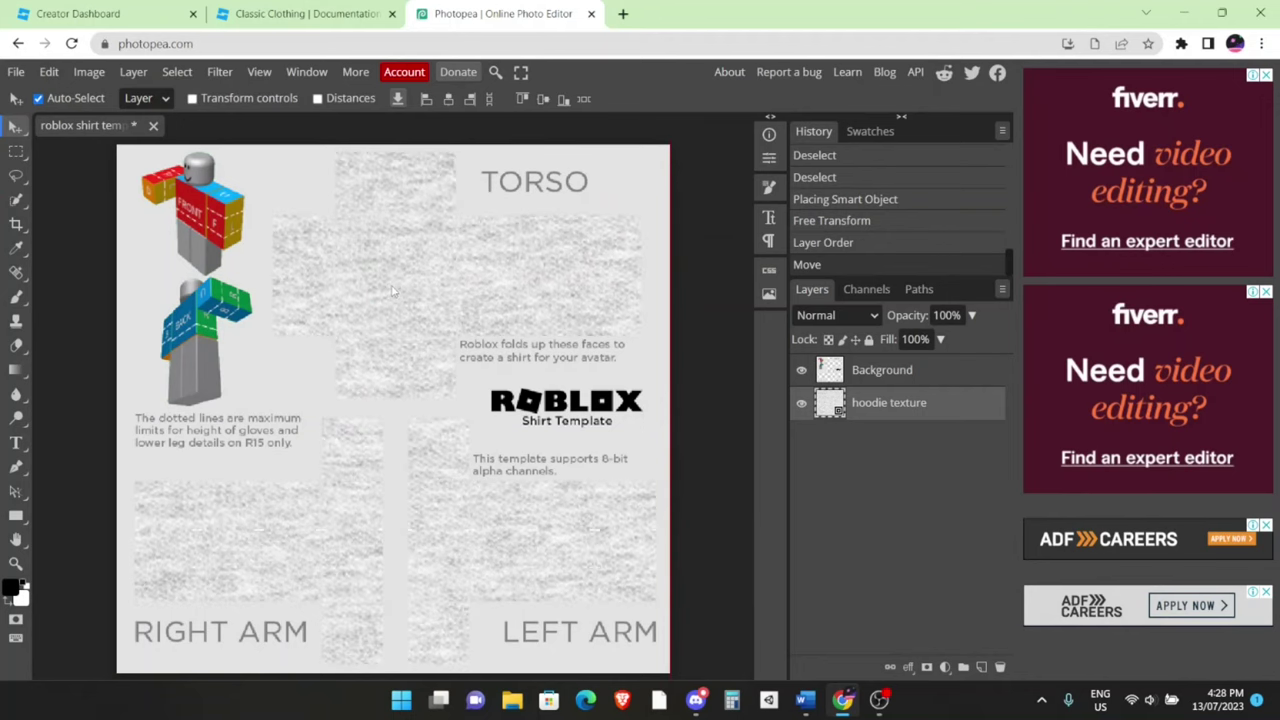
With transform controls on, shrink the hoodie texture to 114.20% and shift it up over the torso
left_click(192, 101)
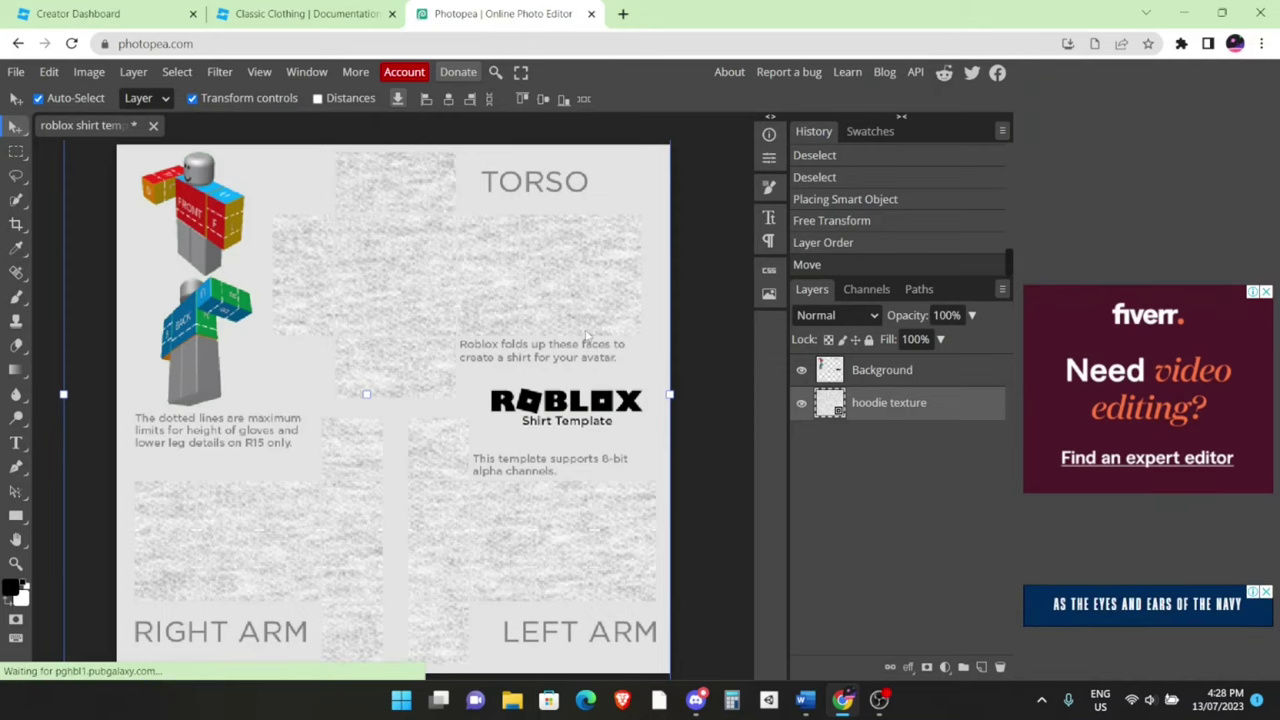
key("ctrl+minus")
key("ctrl+minus")
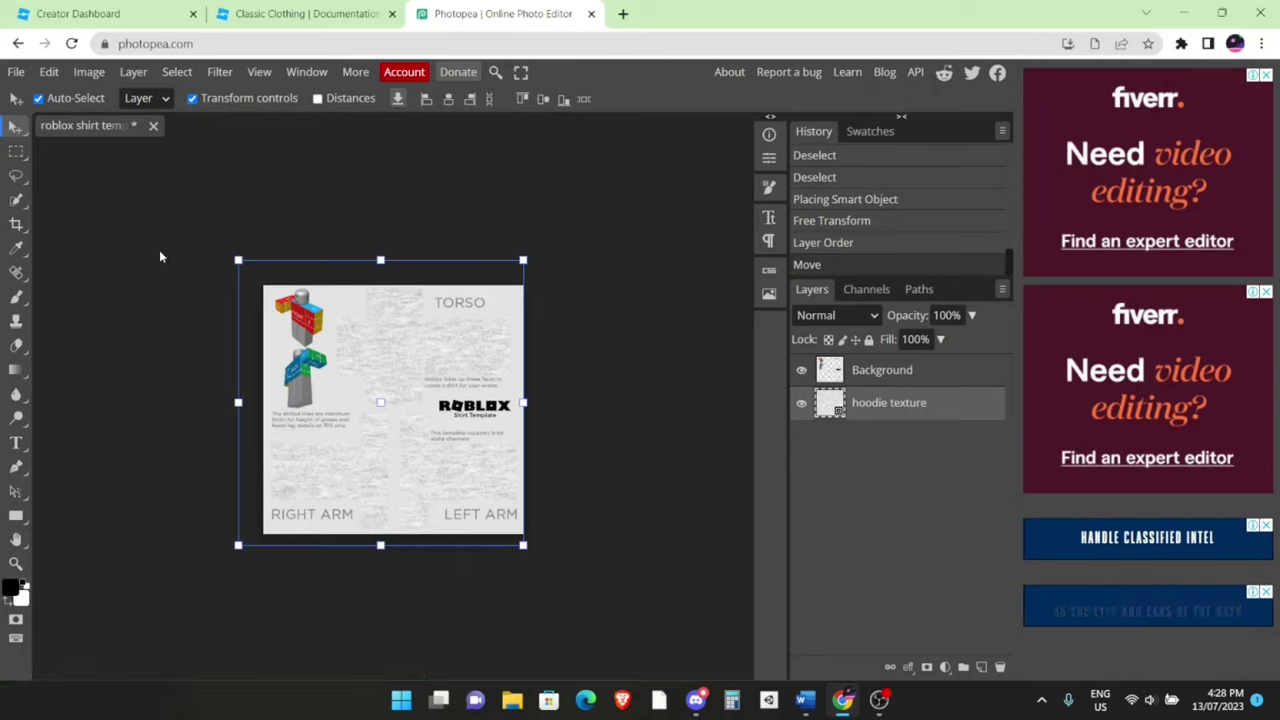
left_click_drag(238, 260, 268, 291)
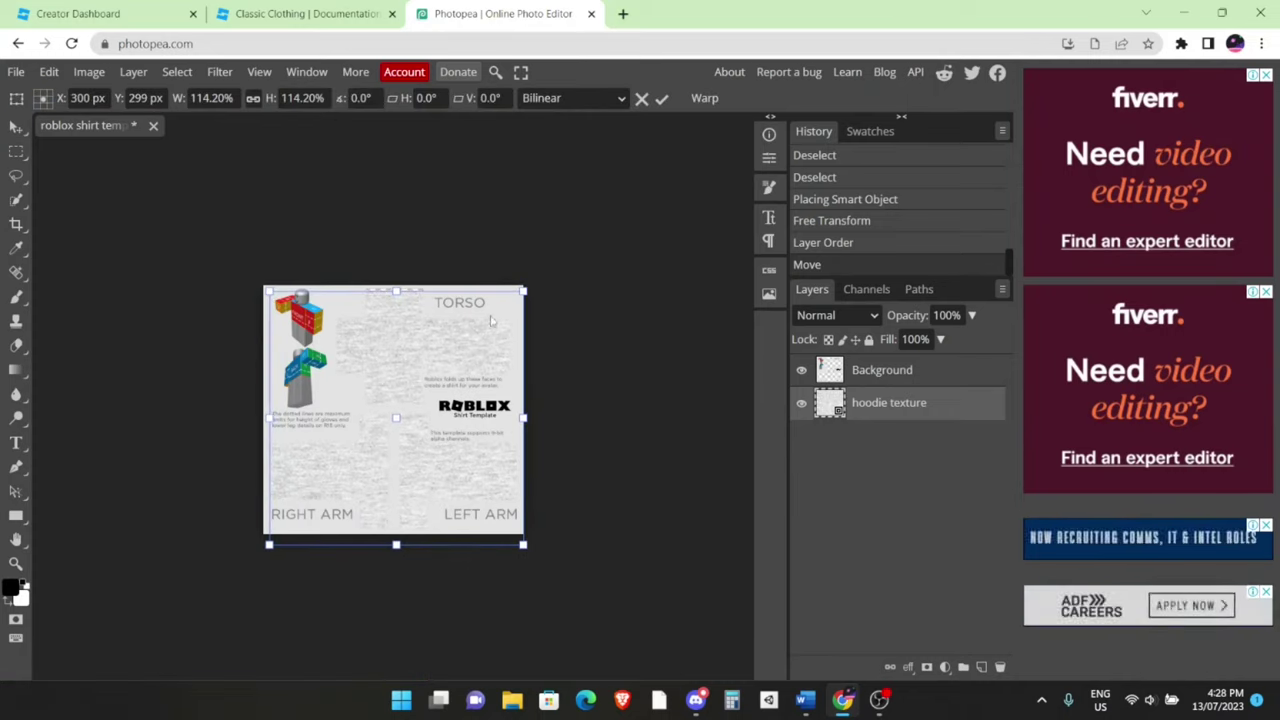
left_click_drag(401, 338, 493, 314)
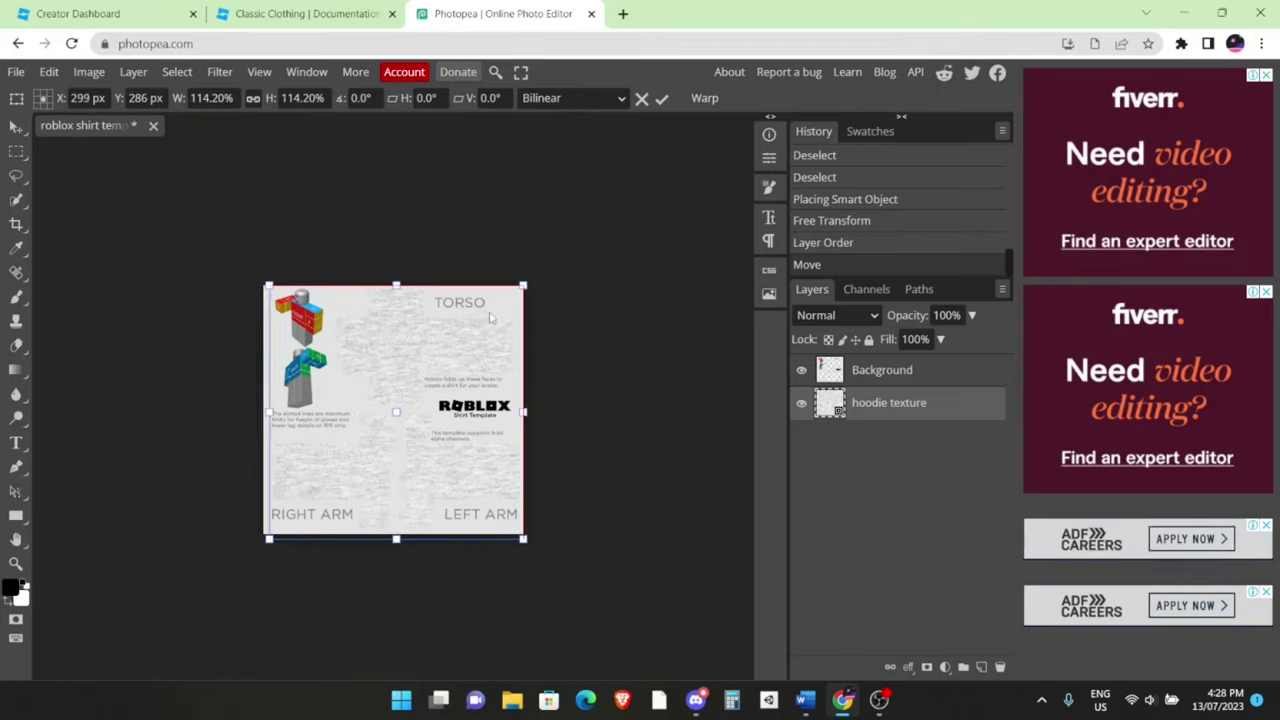
left_click_drag(490, 318, 487, 318)
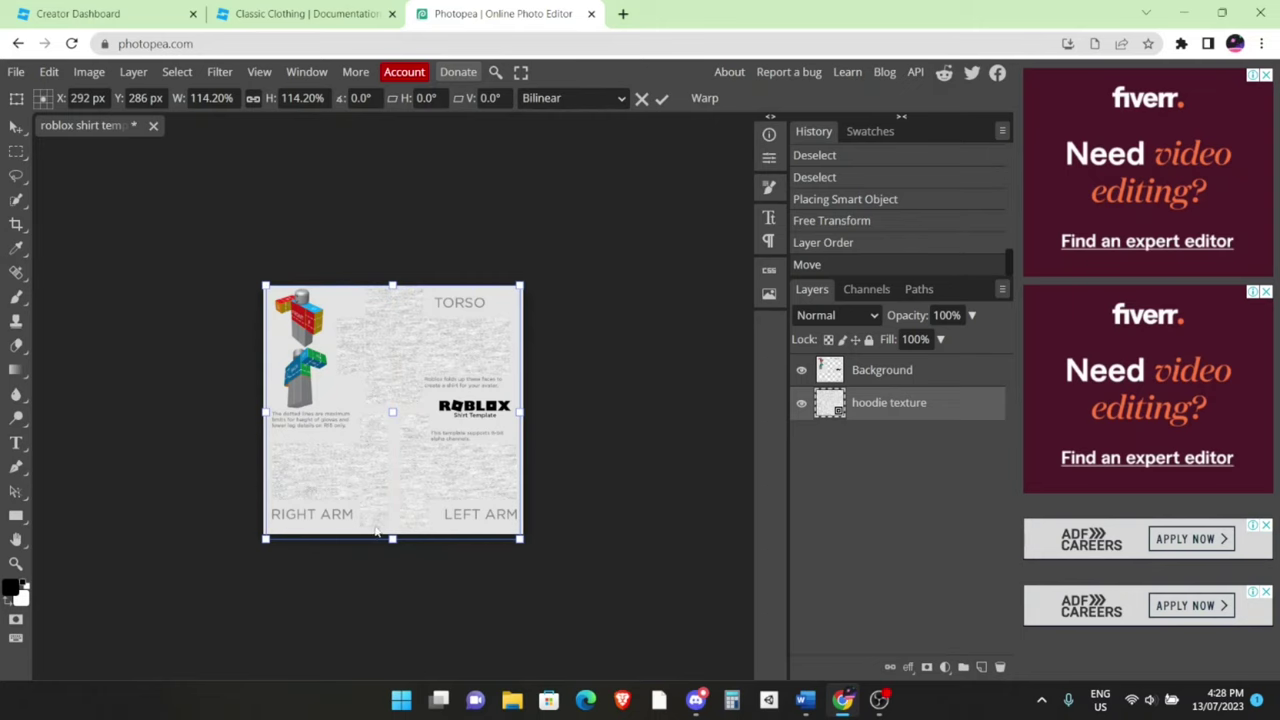
key("ctrl+0")
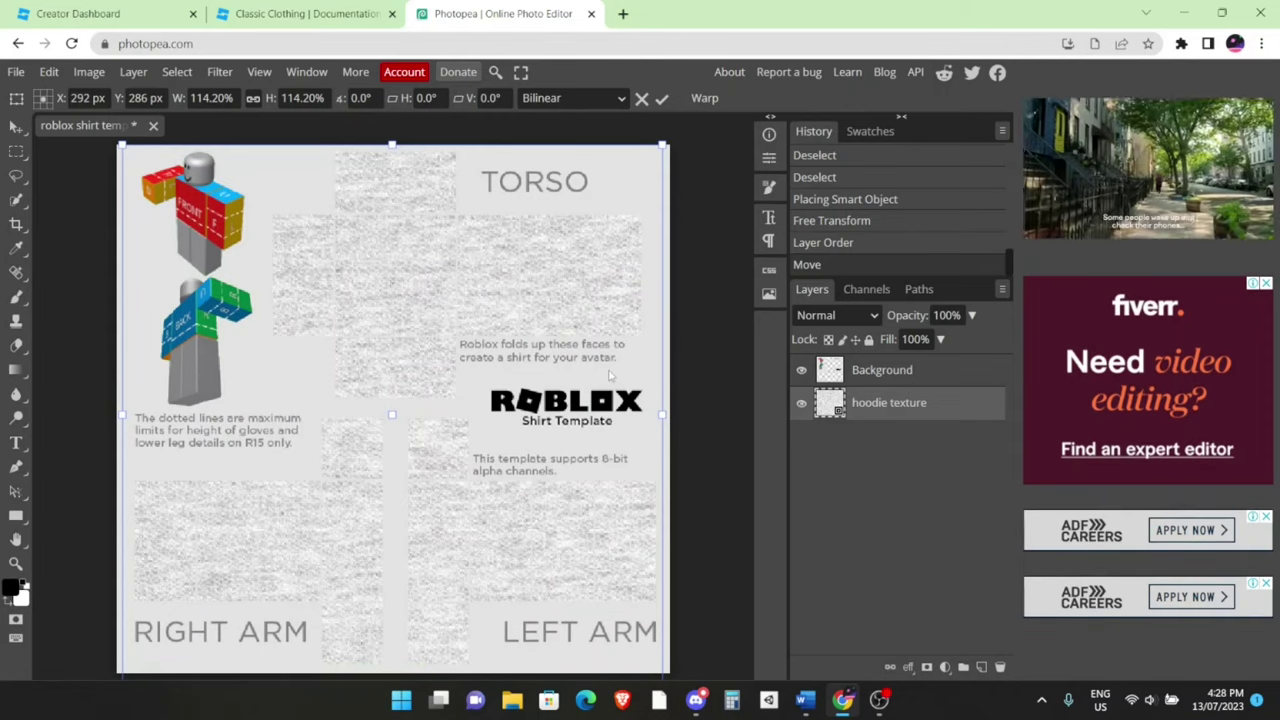
left_click_drag(608, 367, 604, 284)
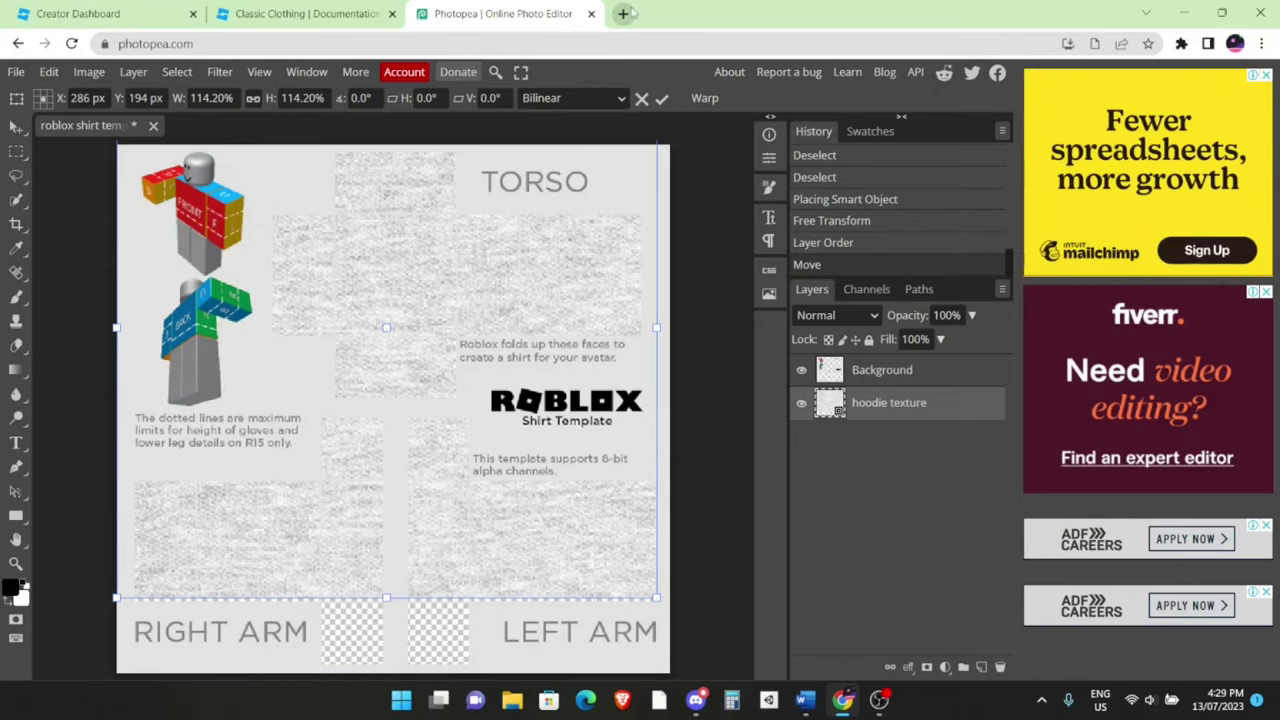
Search 'roblox shirt template' in a new tab, check the results, and return to Photopea
left_click(626, 13)
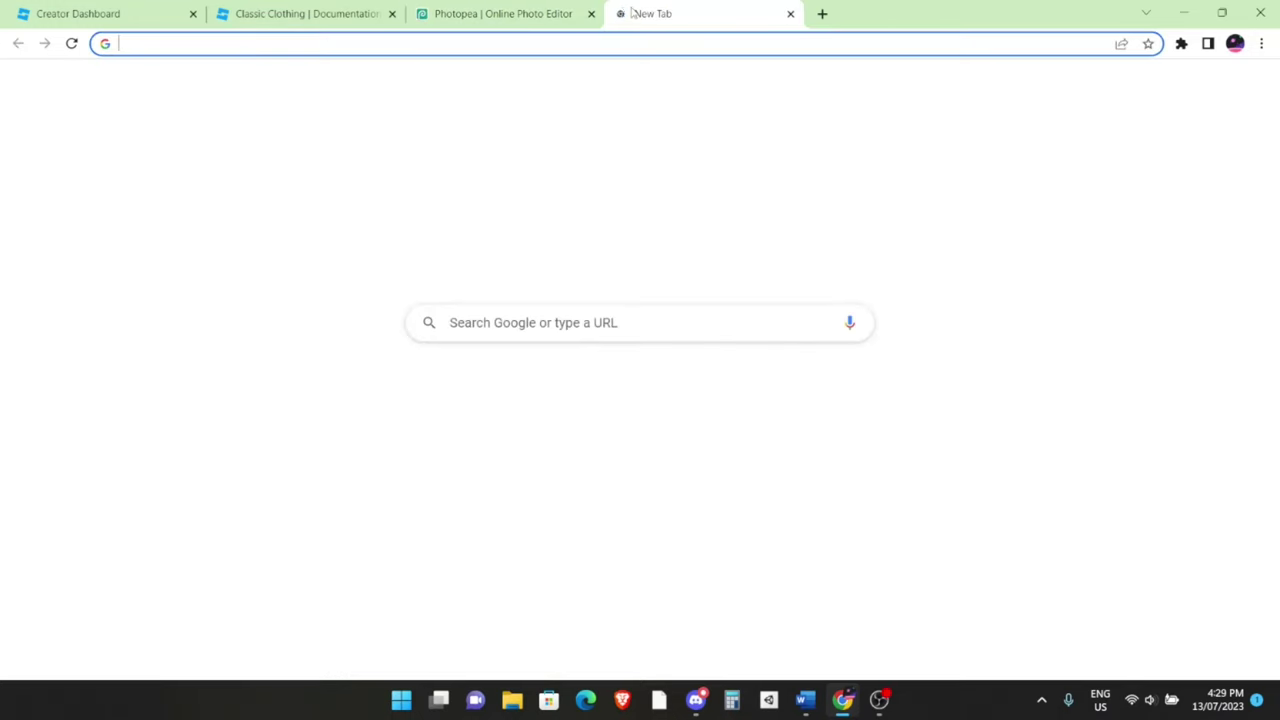
type("roblox shir")
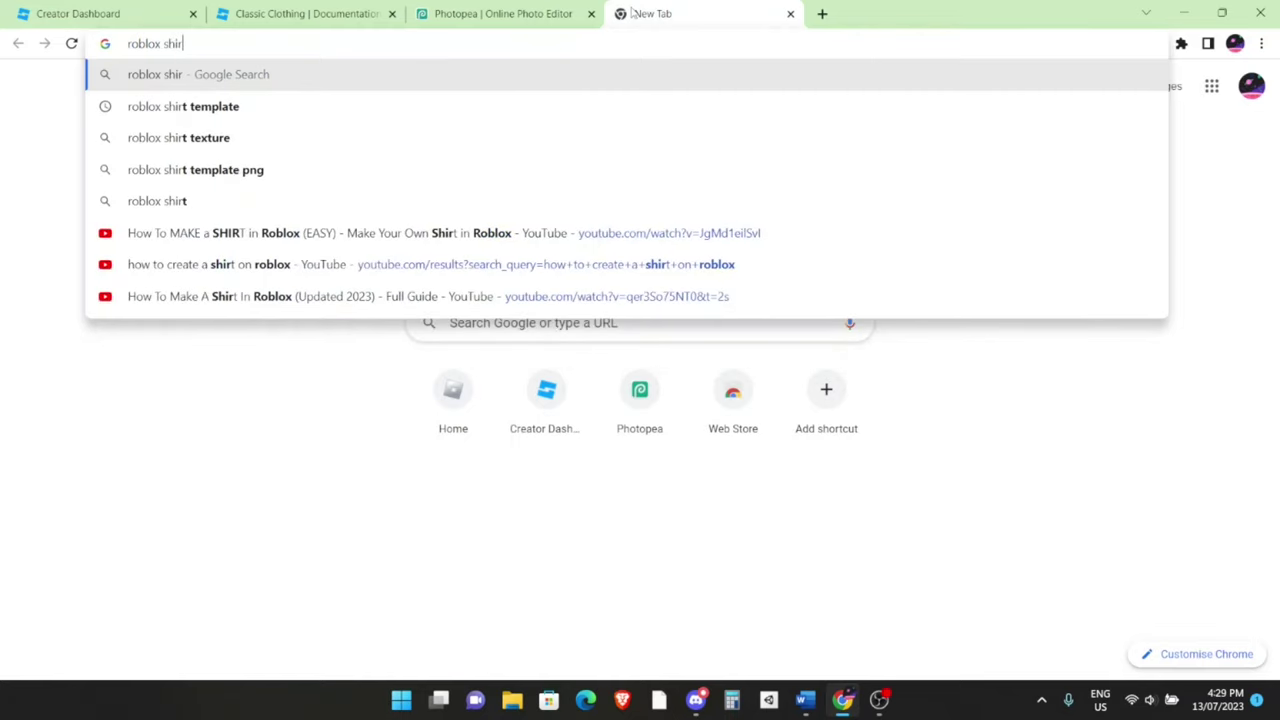
key("Down")
key("Return")
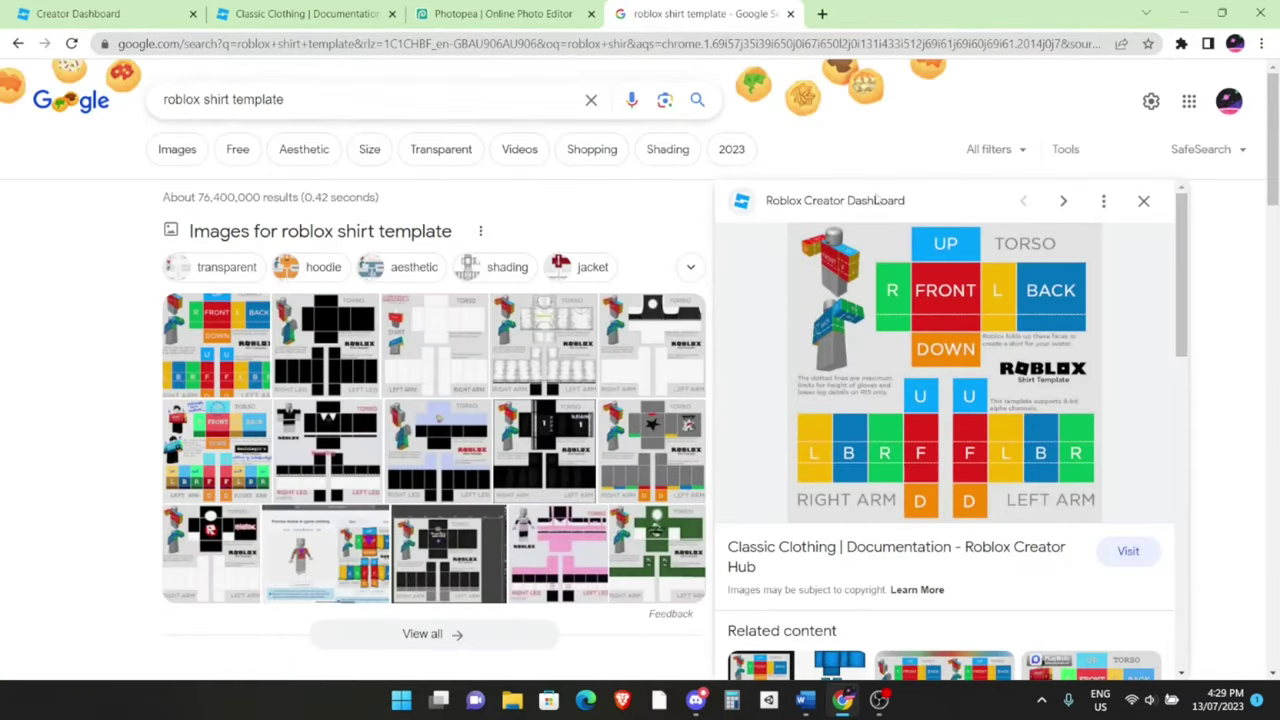
left_click(505, 10)
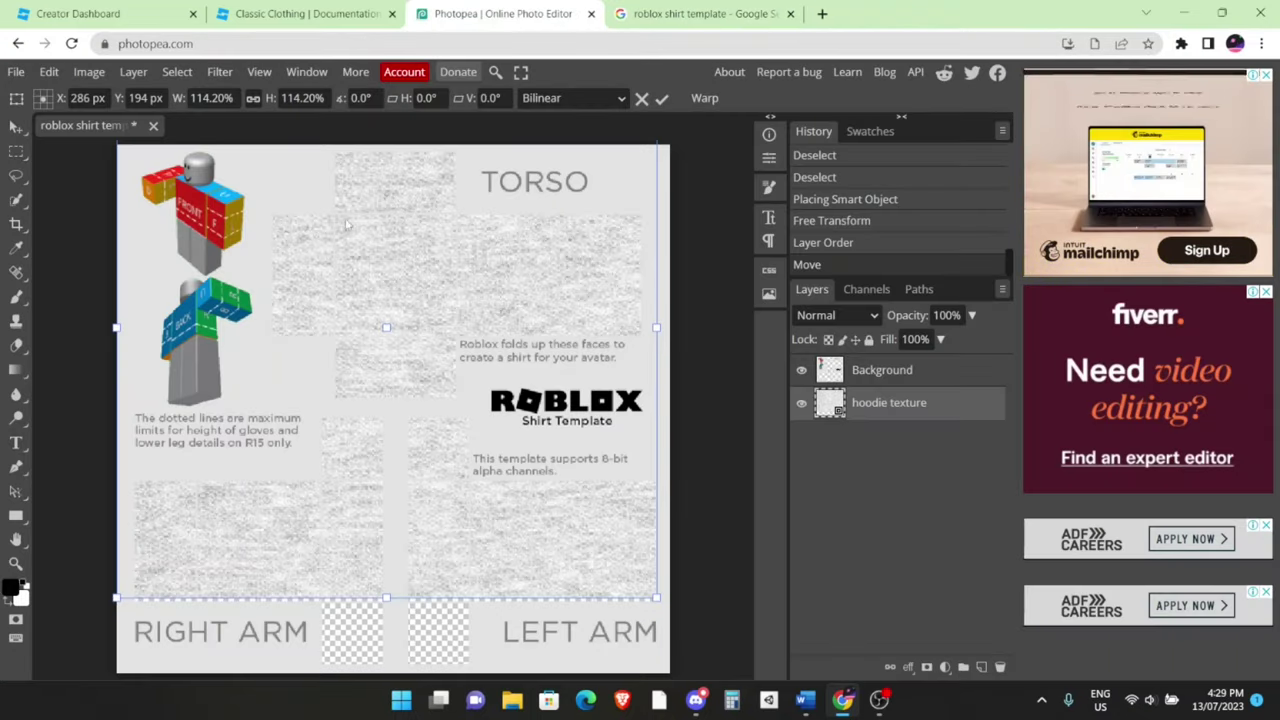
left_click(685, 14)
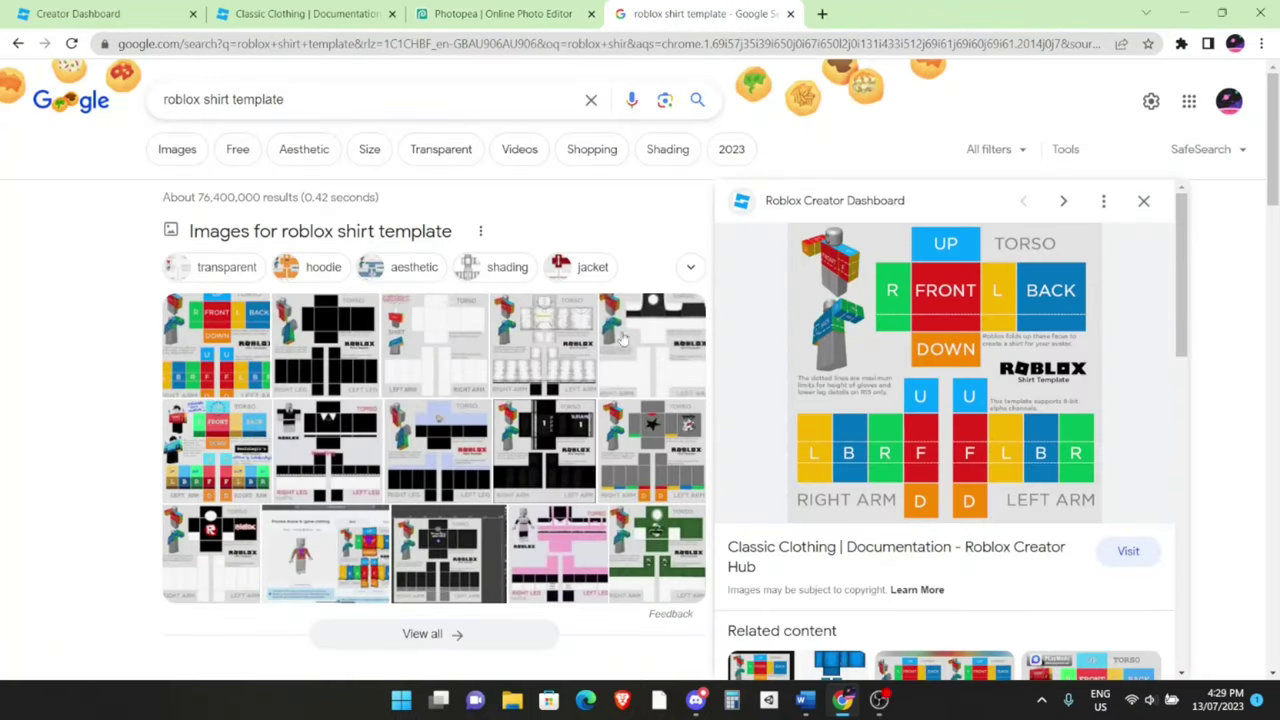
left_click(466, 10)
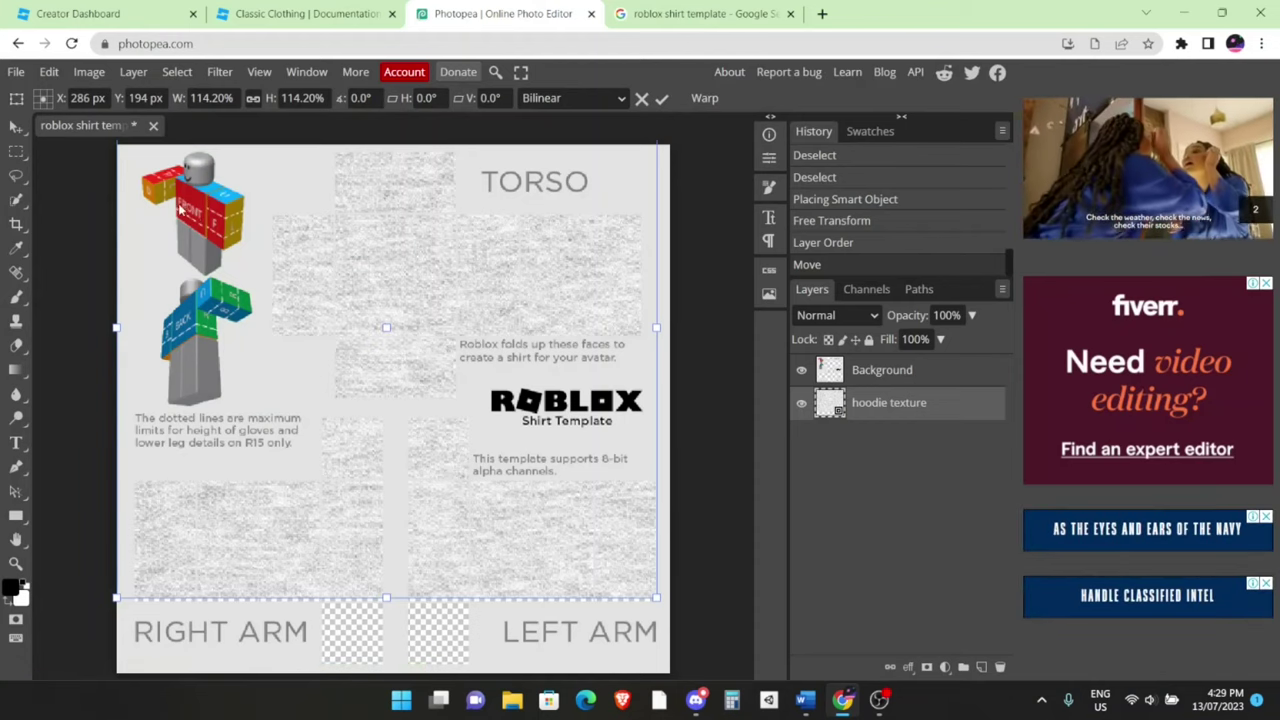
Place the TV-face character image over the torso and scale it to 58.13%
left_click(15, 72)
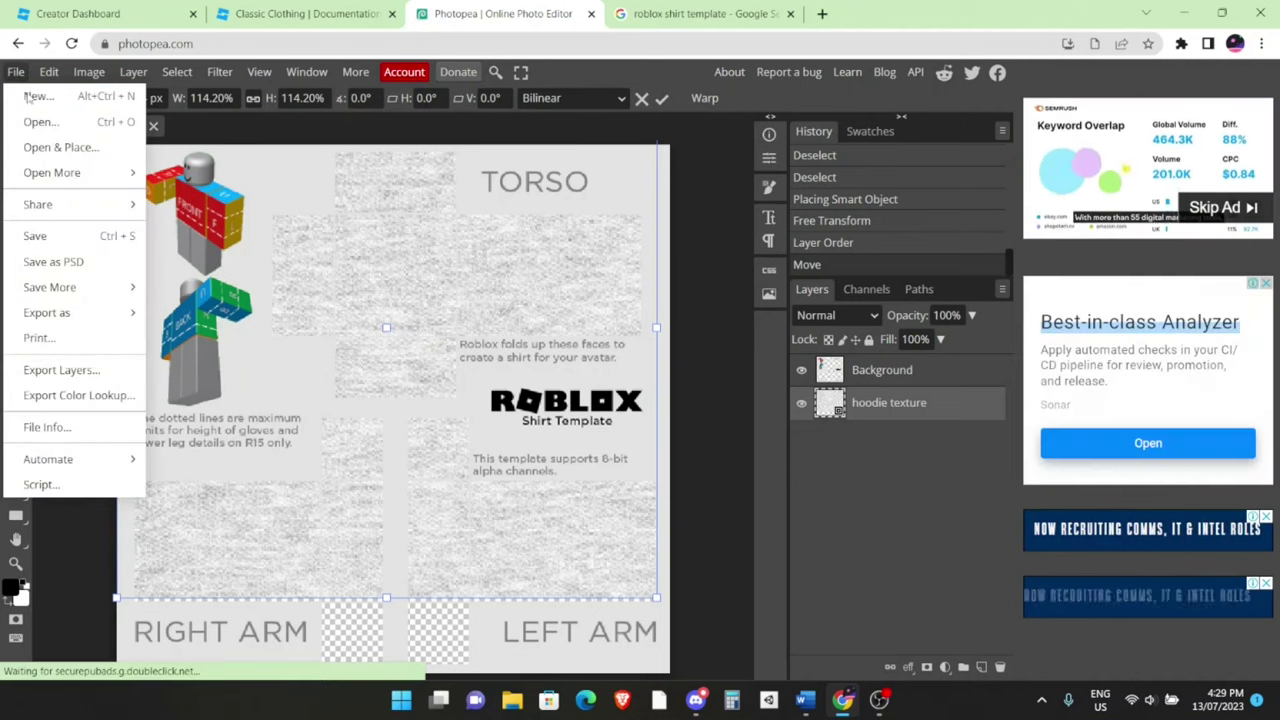
left_click(33, 147)
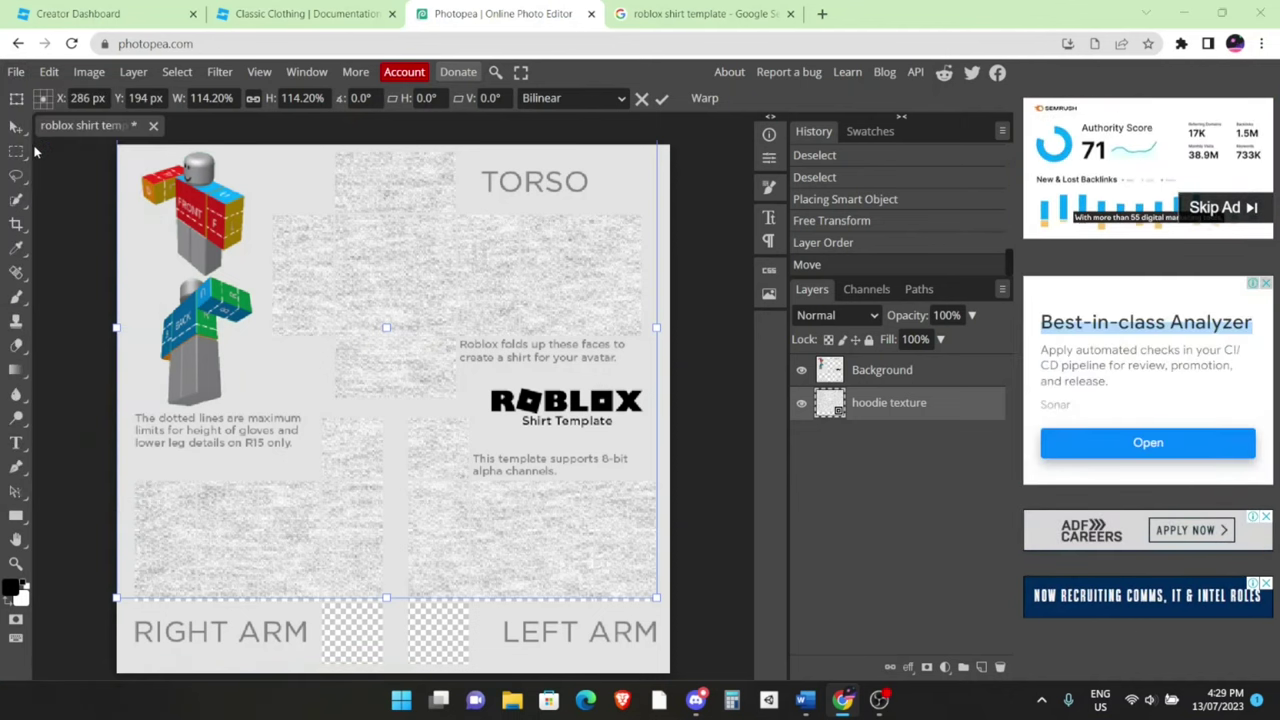
double_click(492, 242)
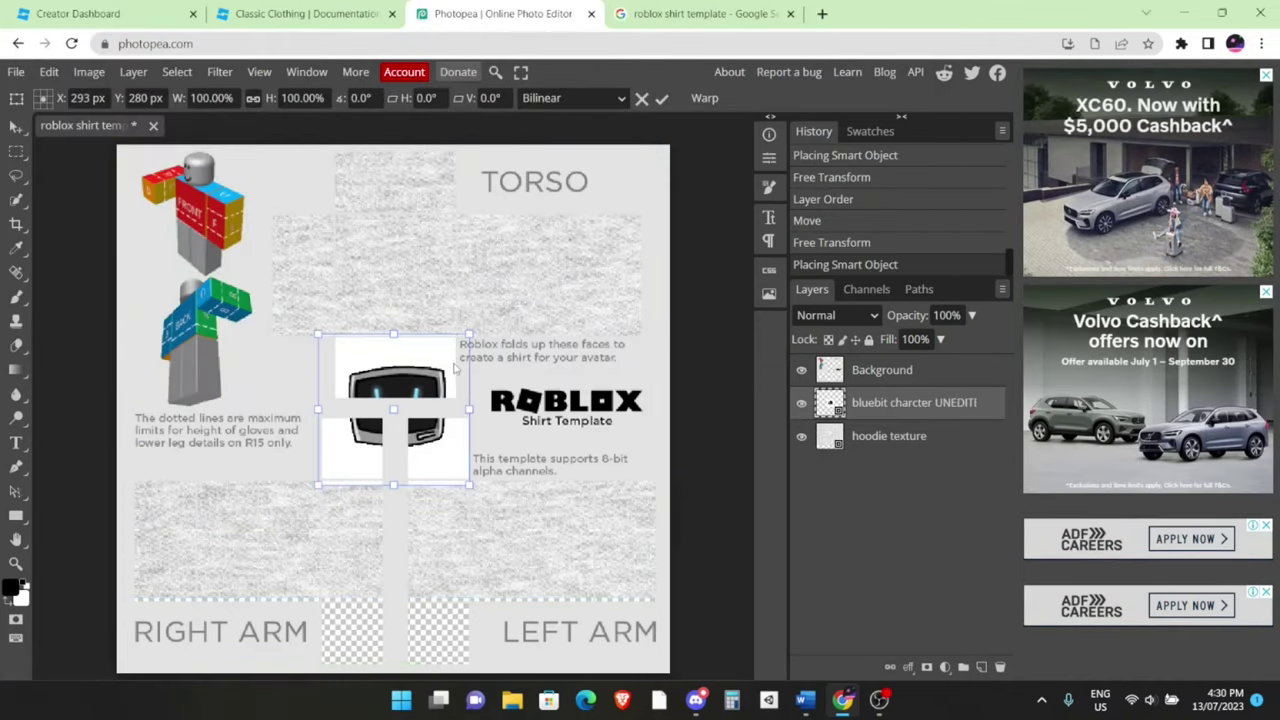
left_click_drag(414, 364, 416, 239)
left_click_drag(324, 202, 358, 242)
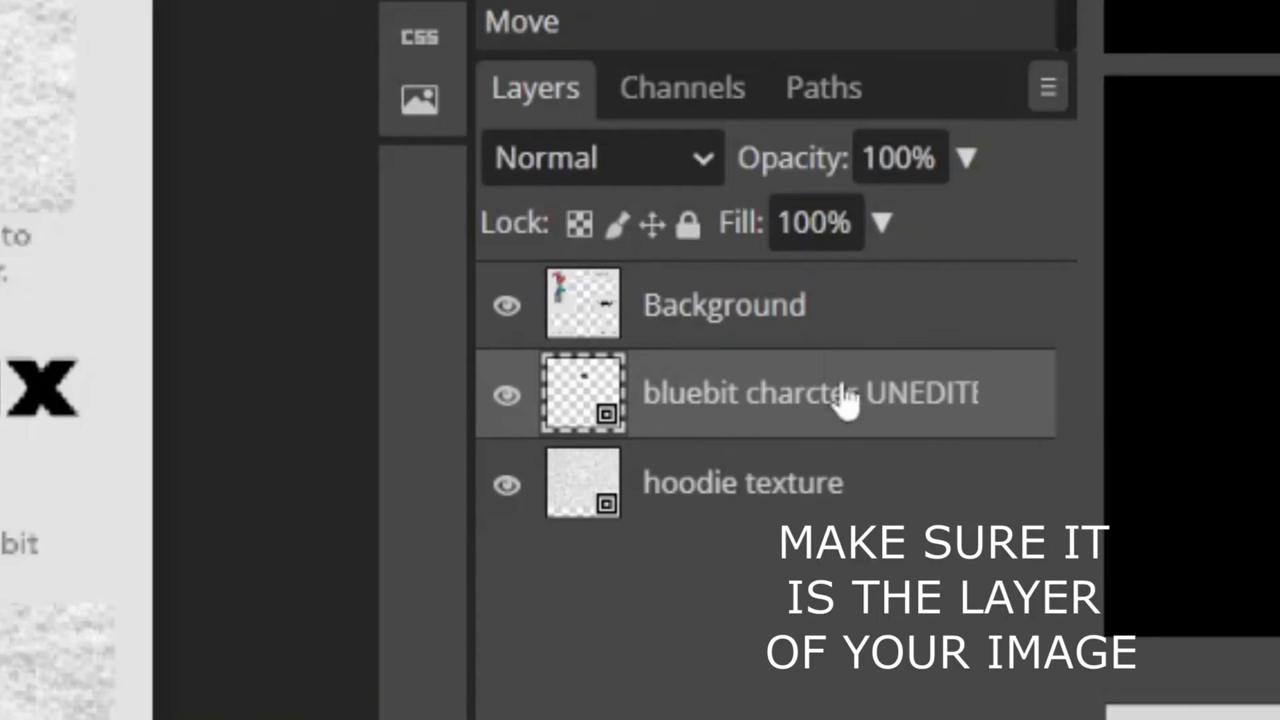
Rasterize the character layer and delete its white background with the Magic Wand
right_click(760, 405)
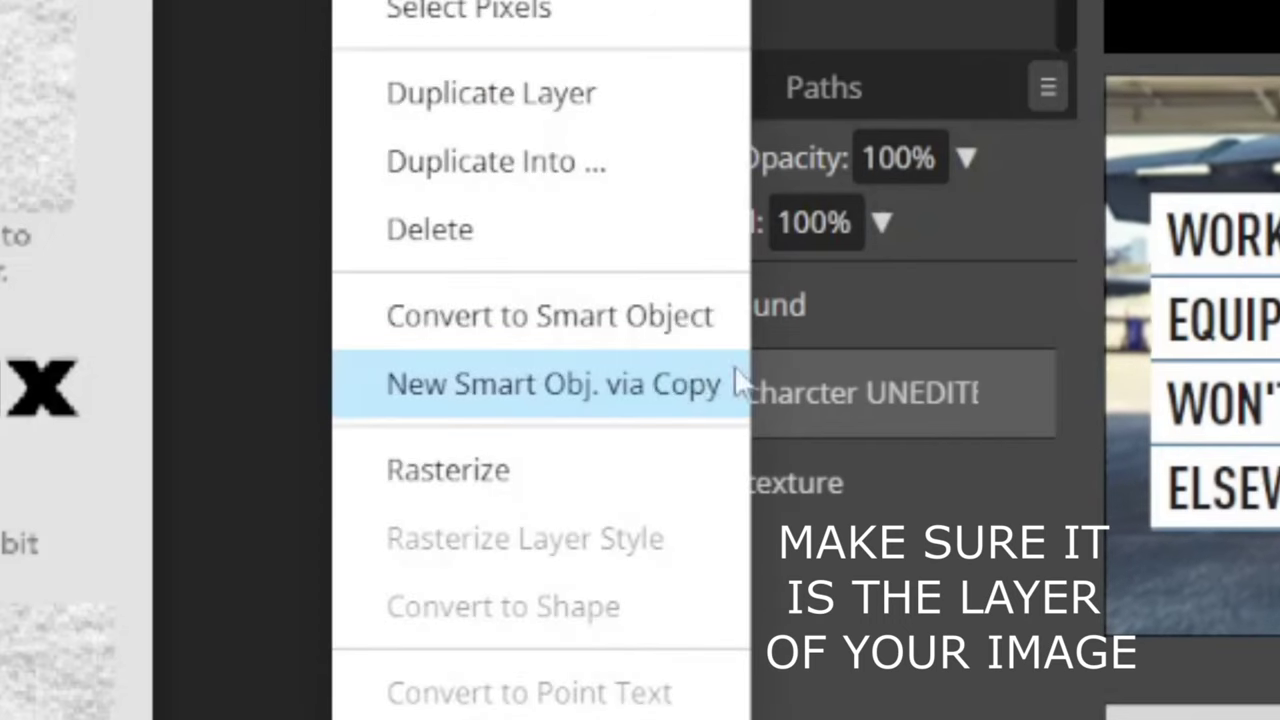
left_click(546, 453)
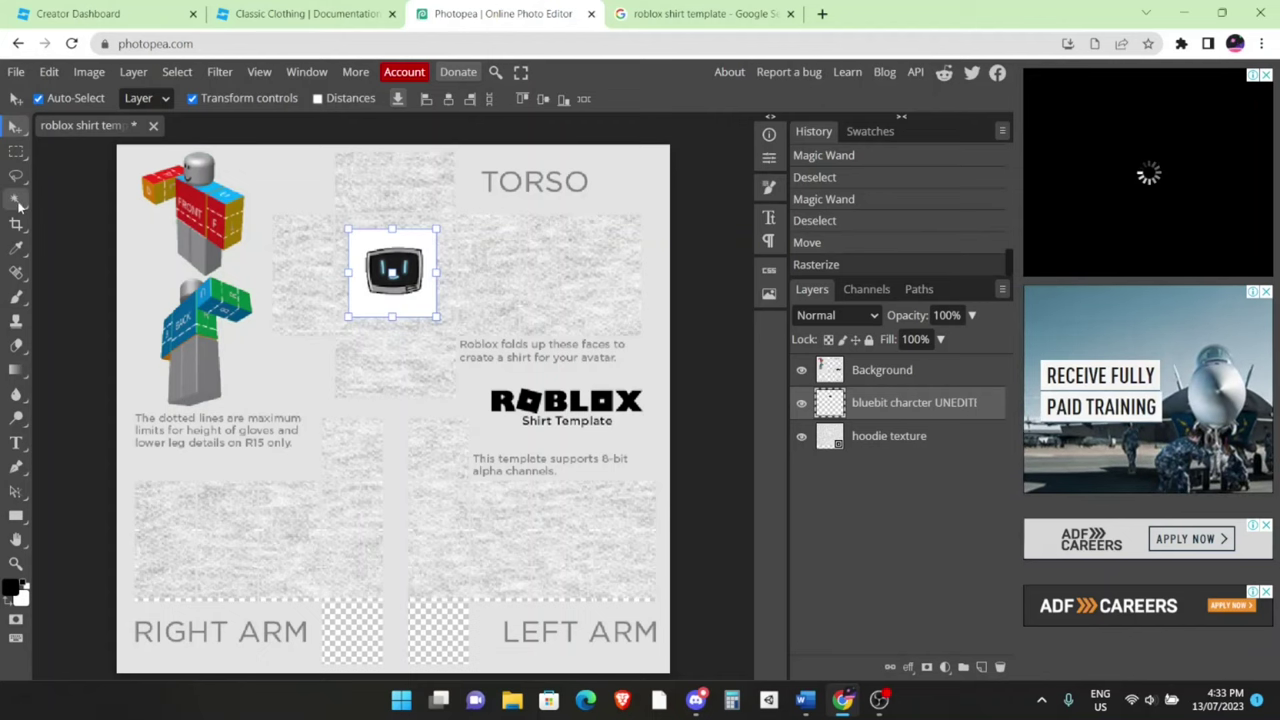
left_click(18, 203)
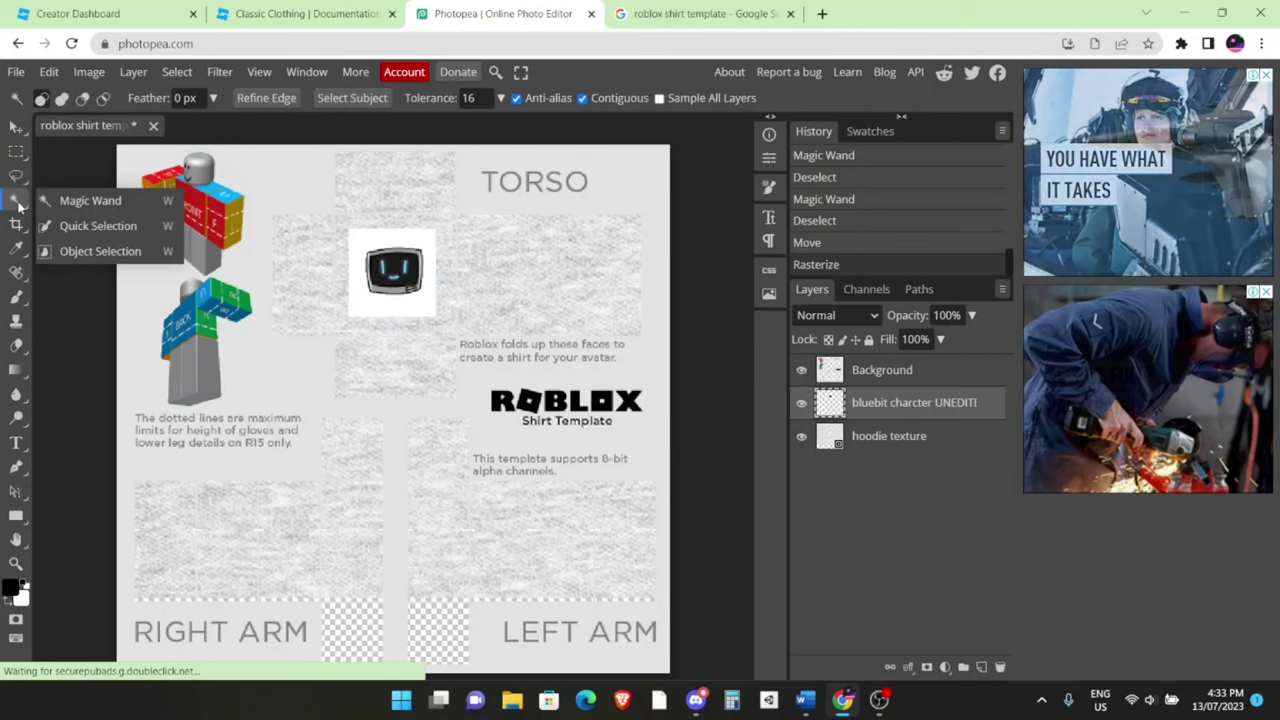
left_click(80, 202)
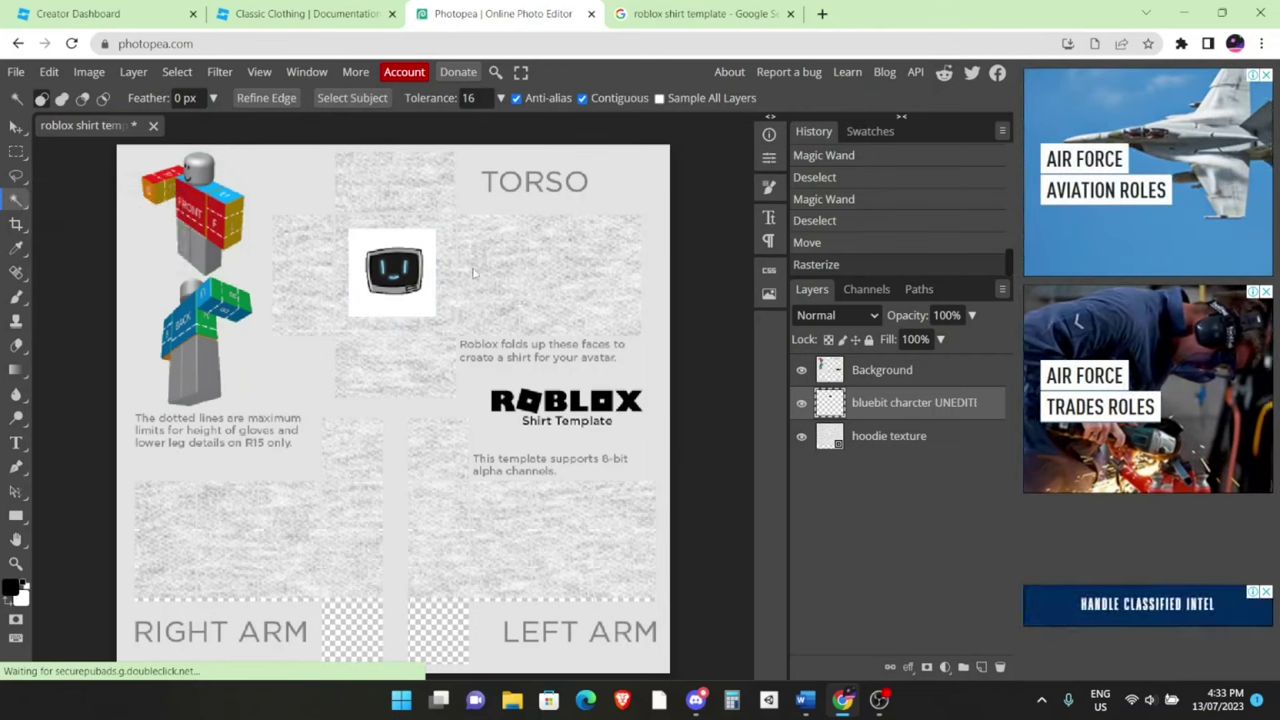
left_click(363, 240)
key("Delete")
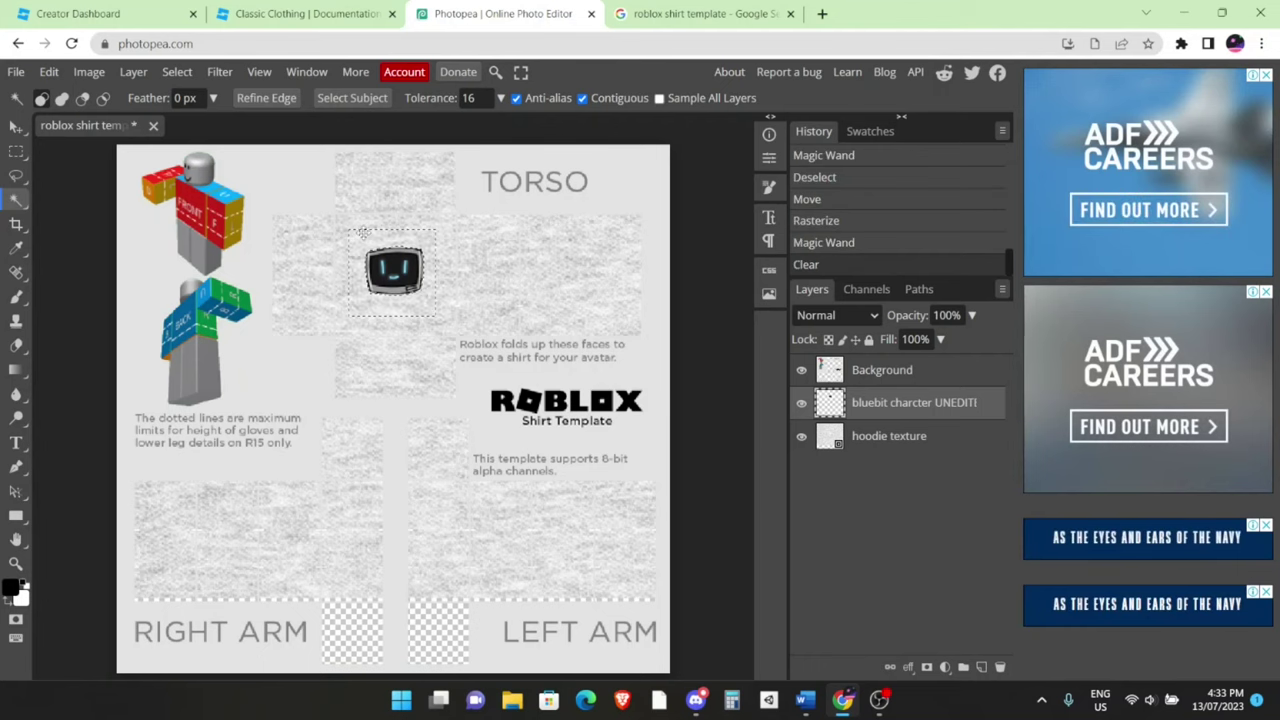
Deselect, nudge the TV-face logo slightly up-left, then switch to the template search results
left_click(86, 266)
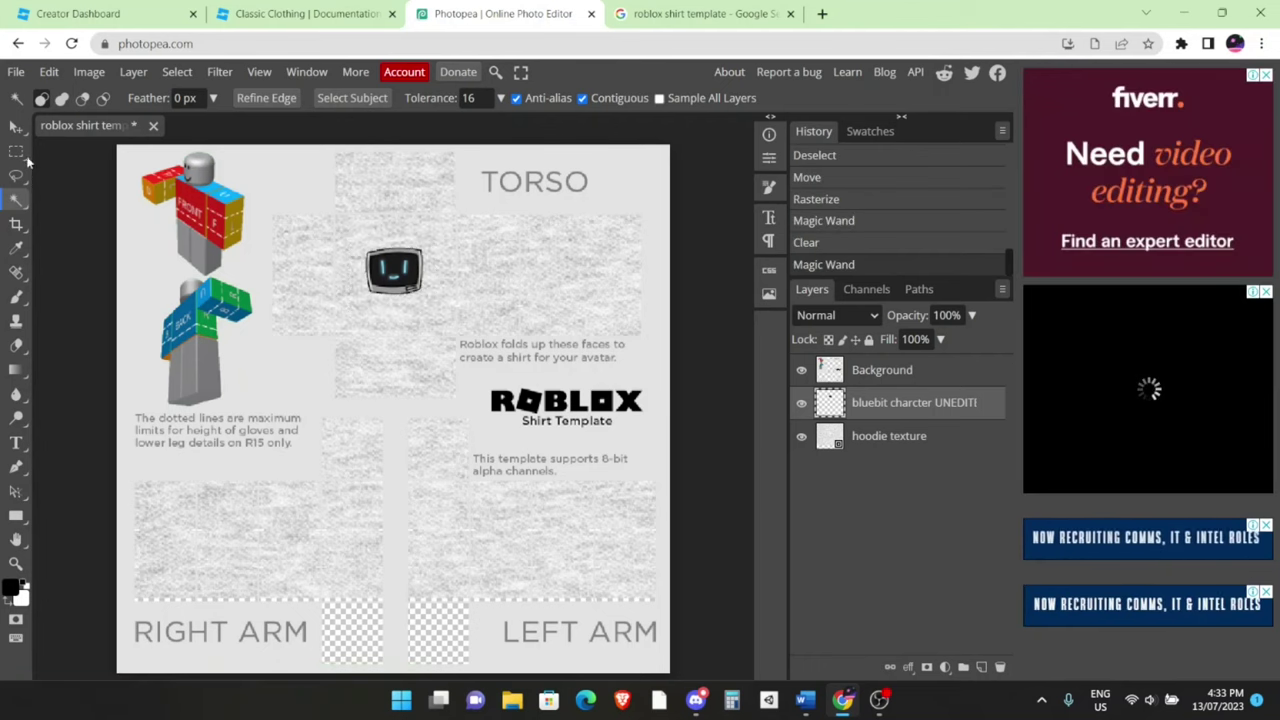
left_click(15, 126)
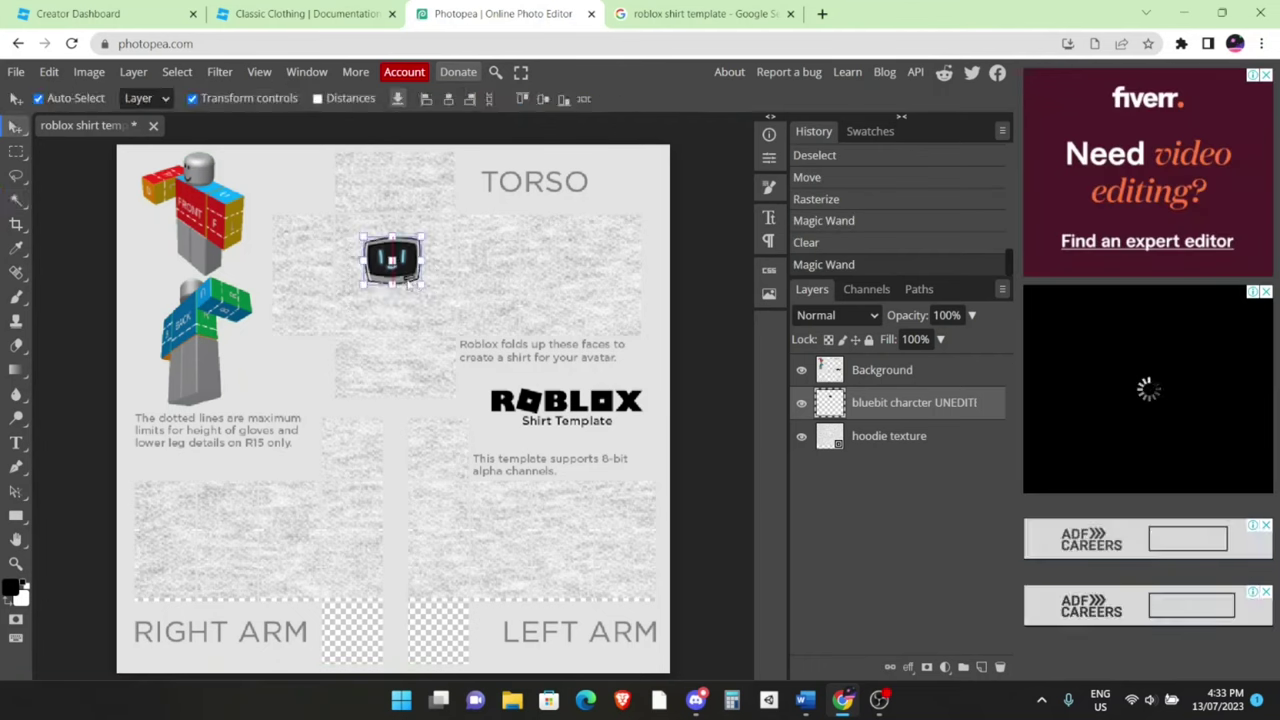
left_click_drag(412, 288, 414, 267)
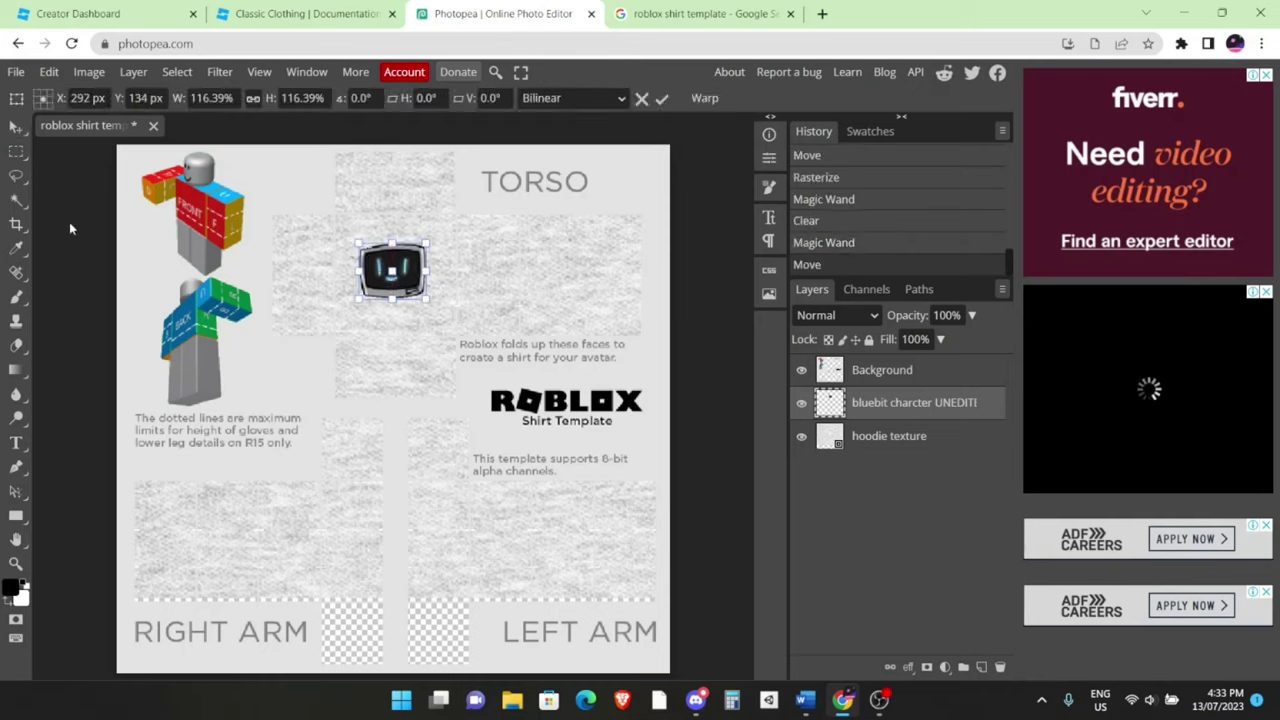
left_click(670, 12)
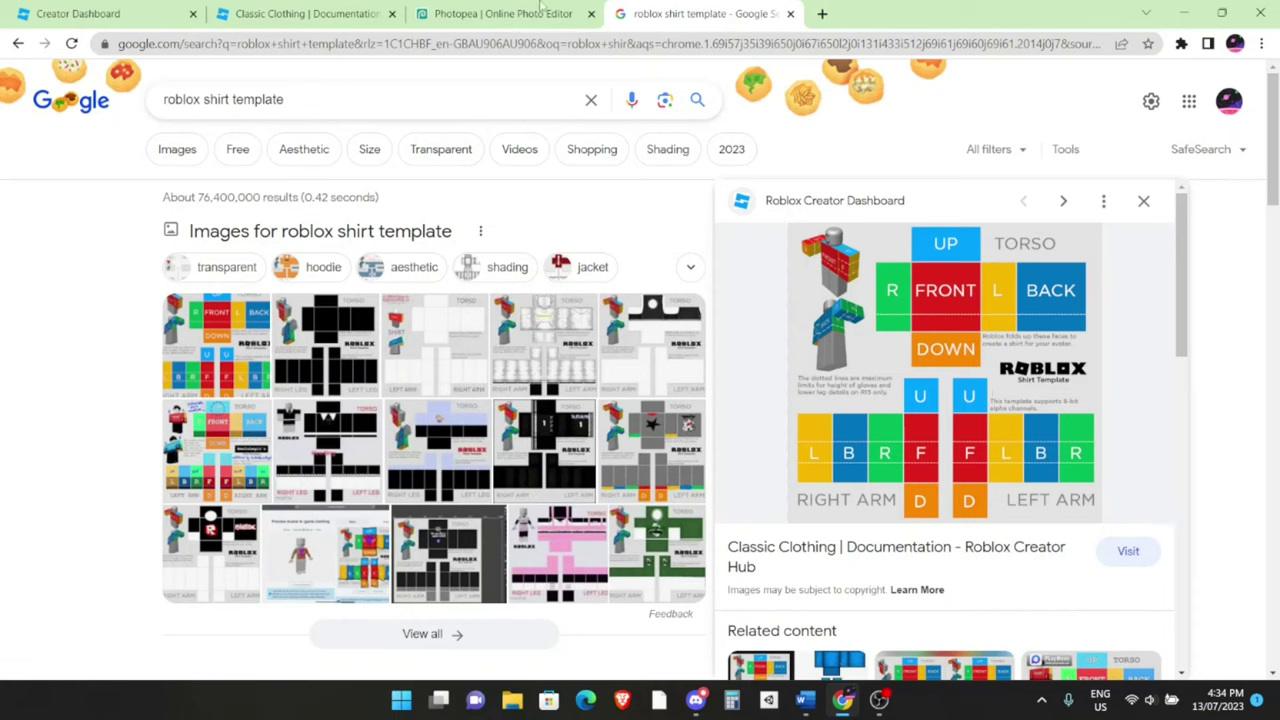
Return to Photopea, where the logo is scaled to 116.39% on the hoodie torso
left_click(527, 10)
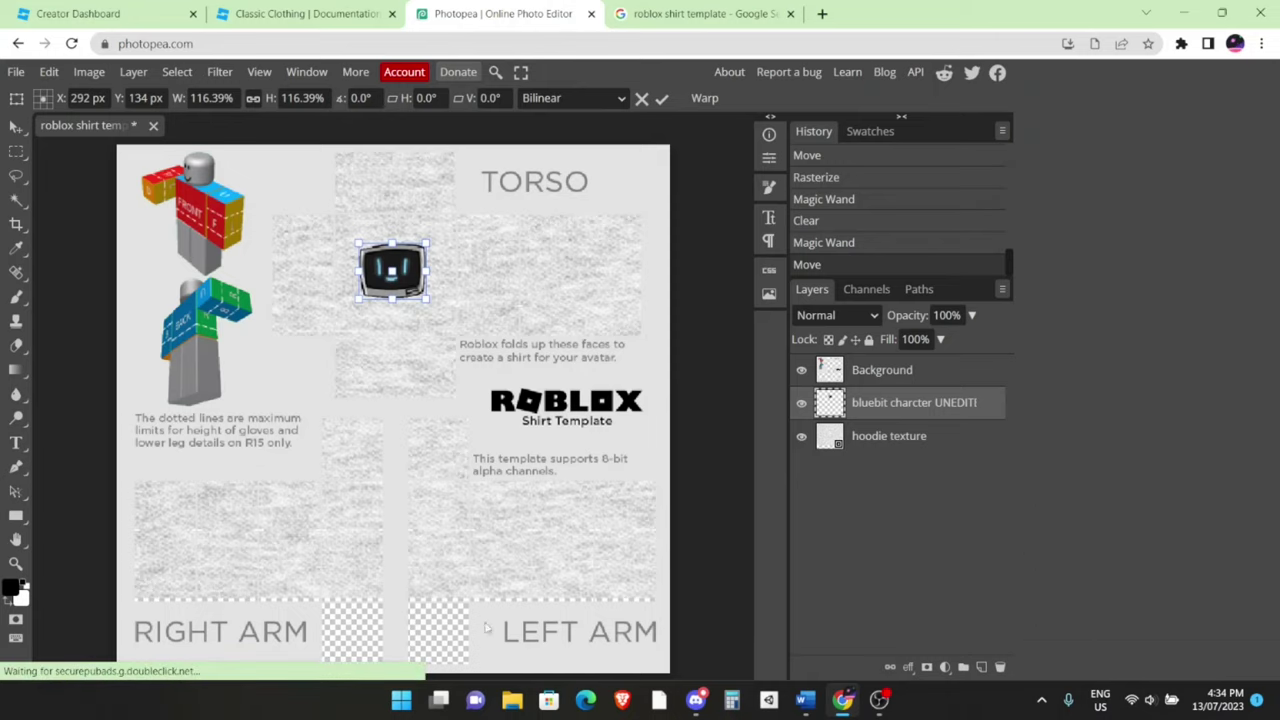
Commit the logo resize and export the shirt template as a PNG download
key("Return")
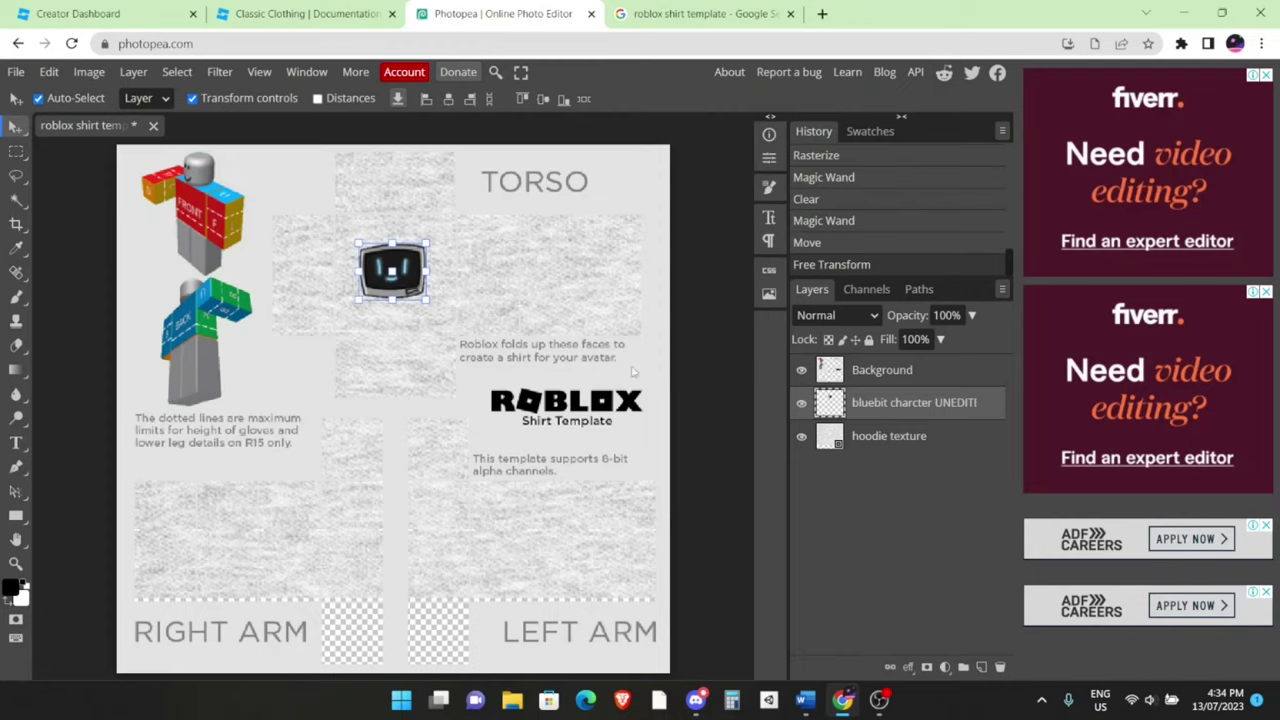
left_click(13, 73)
mouse_move(83, 316)
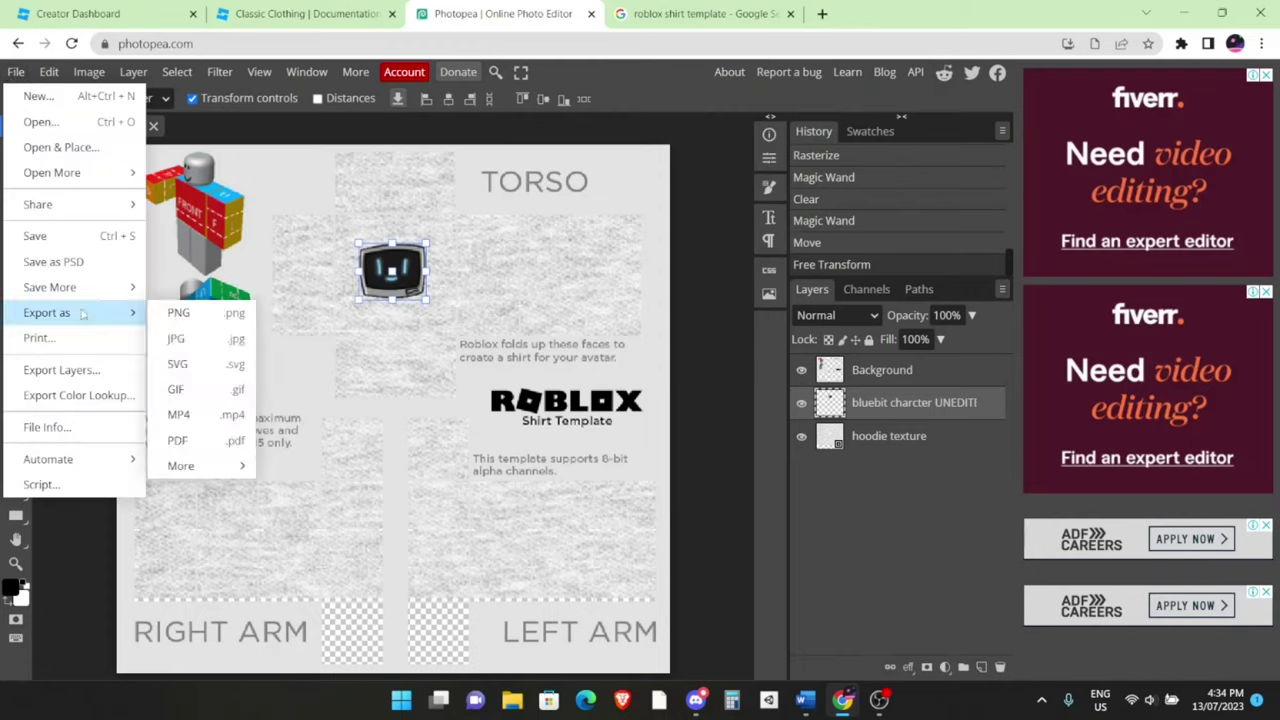
left_click(156, 314)
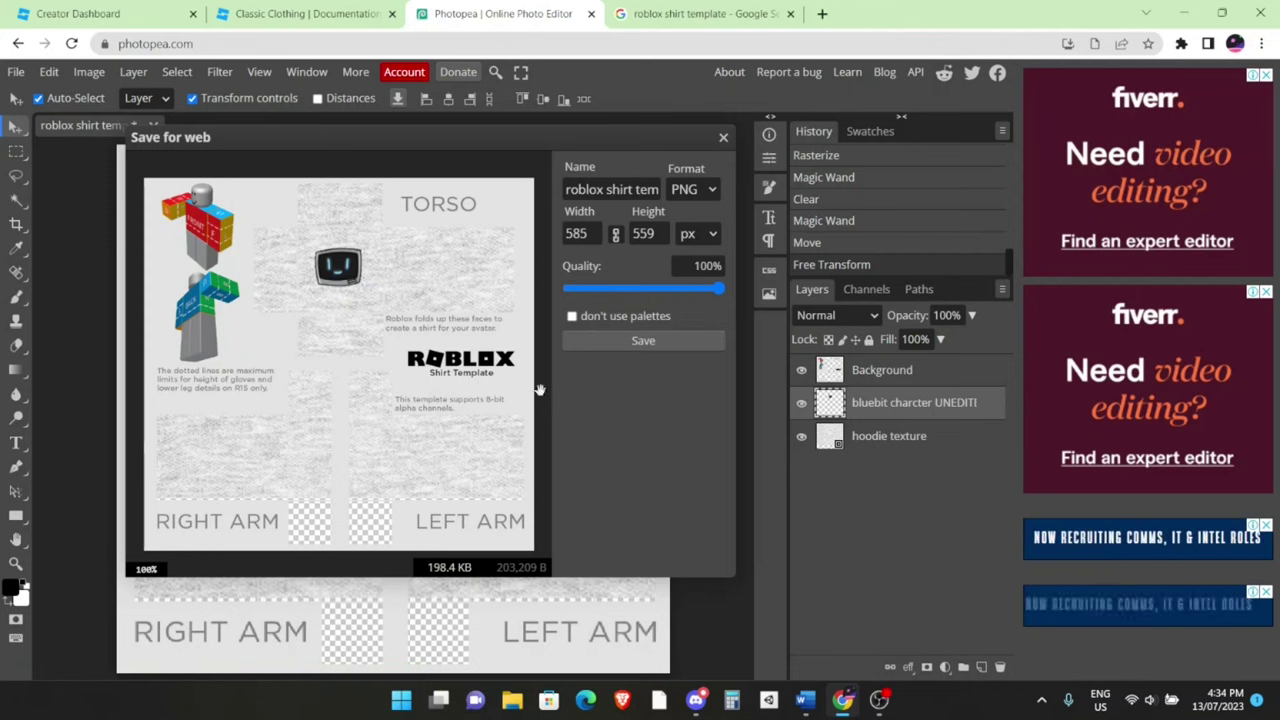
left_click(614, 341)
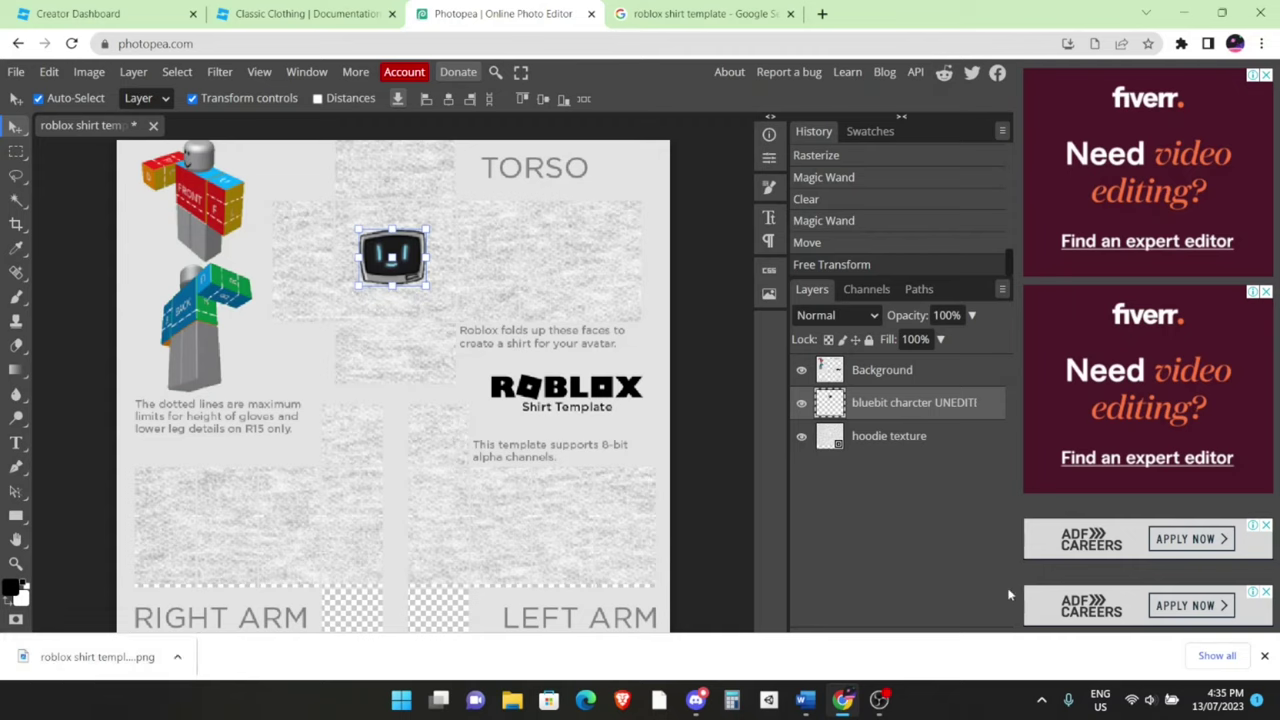
Load the Roblox Creator site and filter Avatar Items to Classic Shirts
left_click(1264, 656)
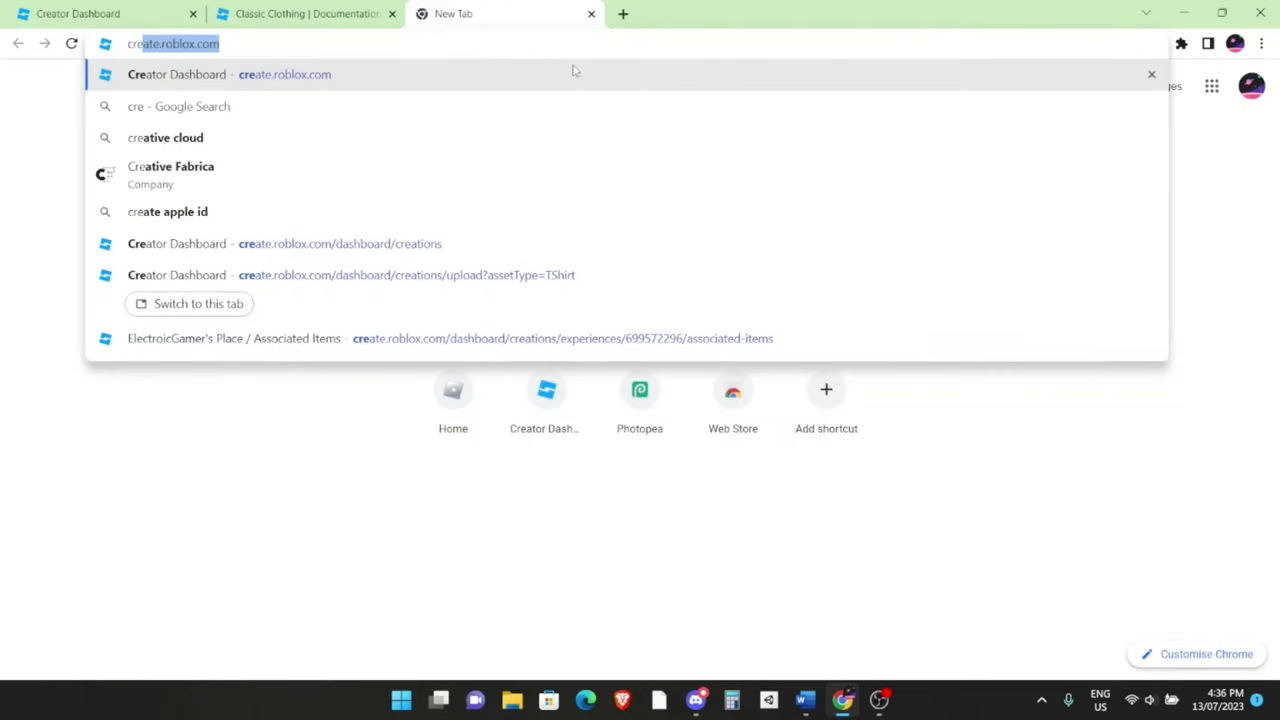
key("Return")
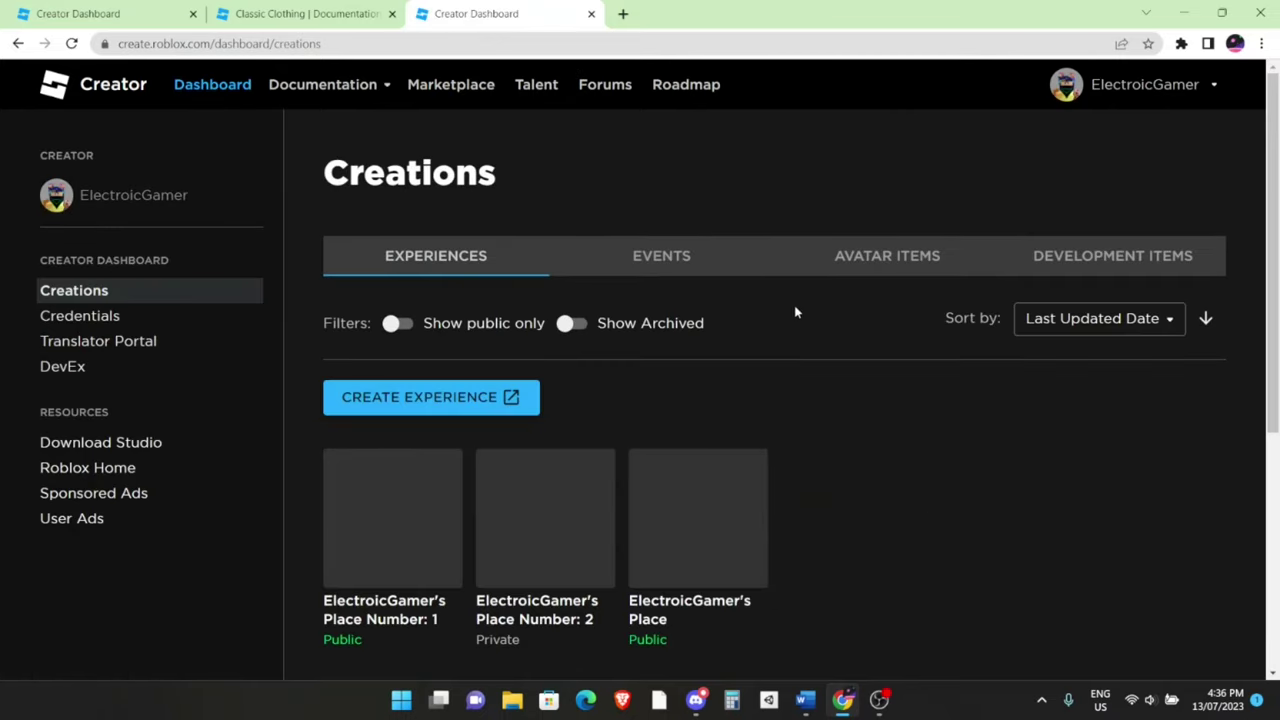
left_click(869, 275)
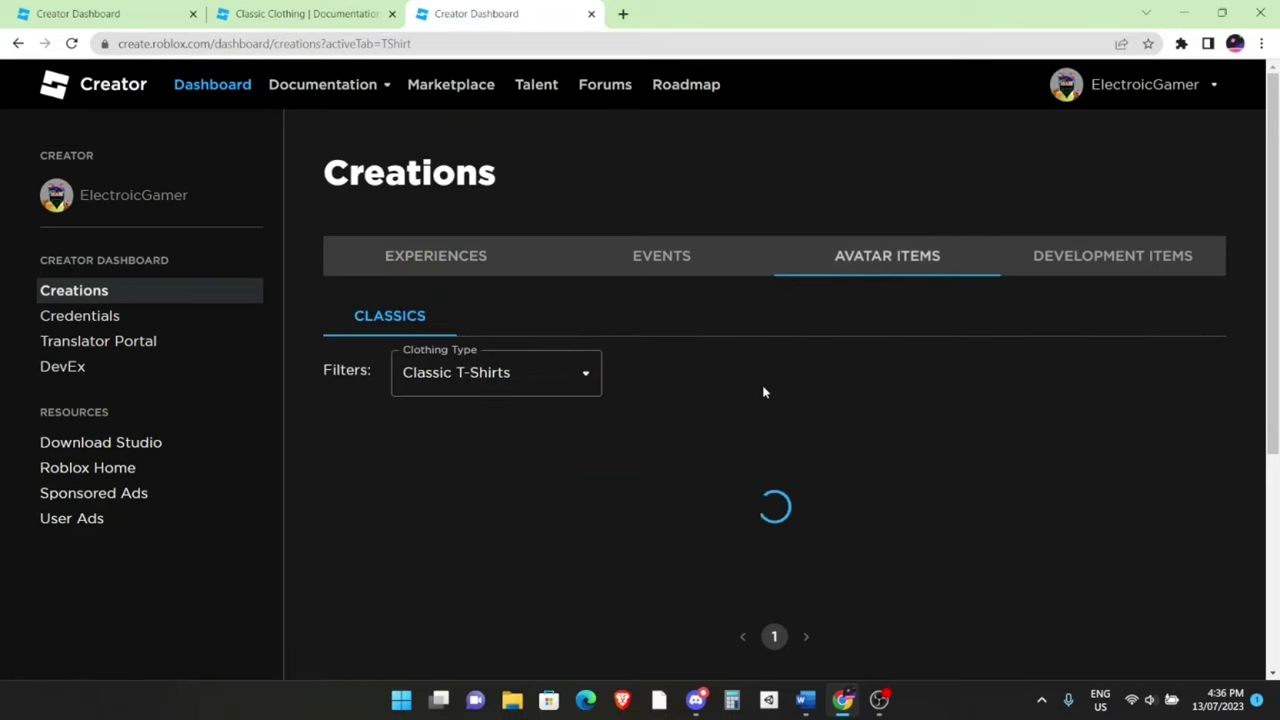
left_click(489, 386)
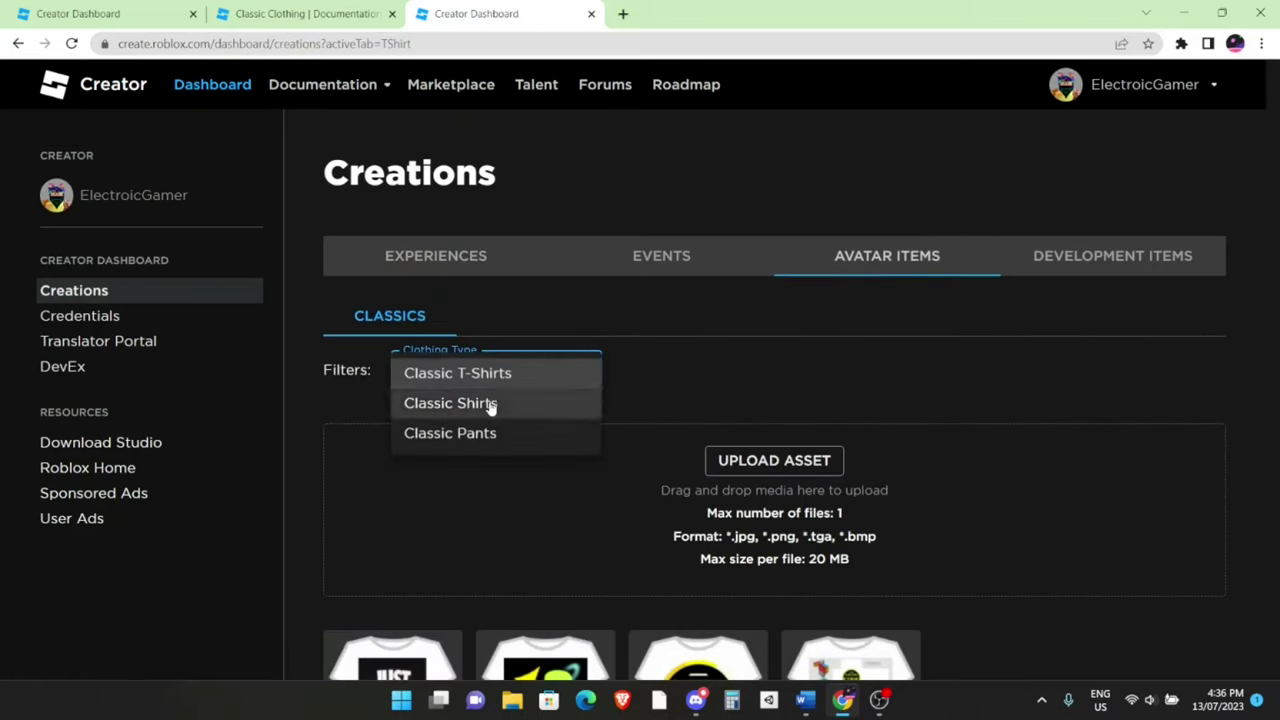
left_click(489, 404)
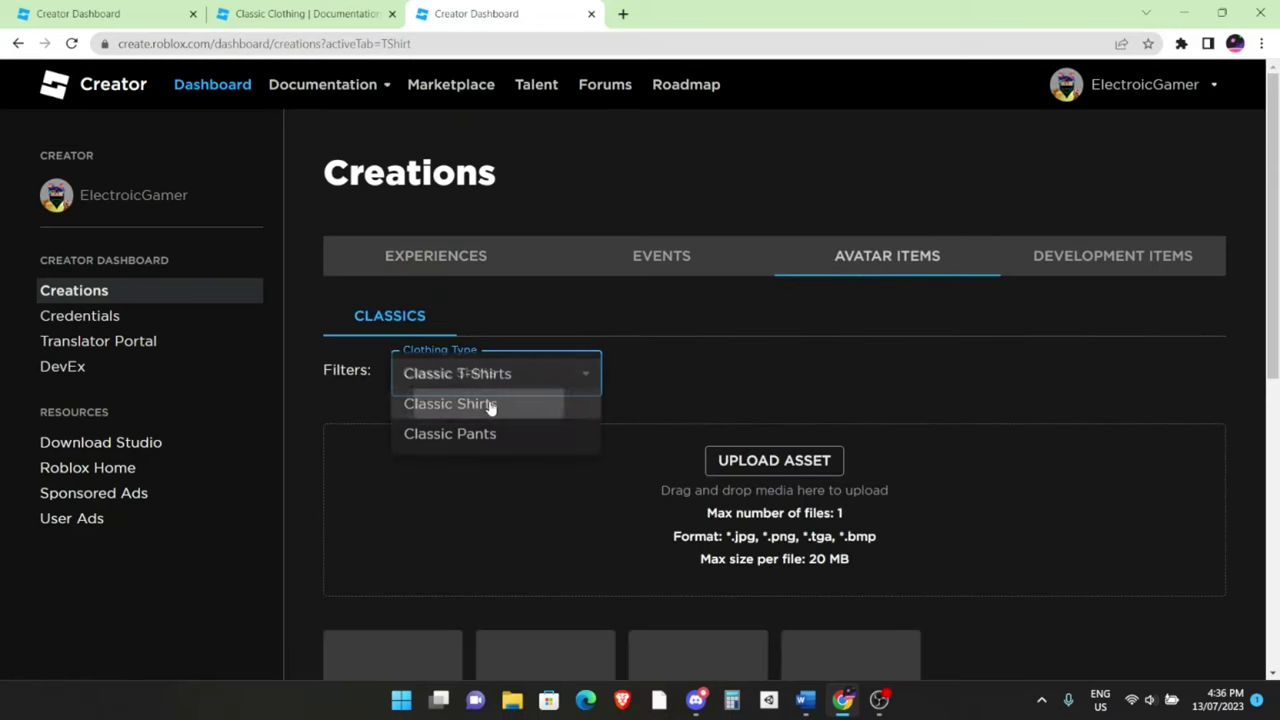
Start a new asset upload with the asset type set to Shirt
left_click(798, 470)
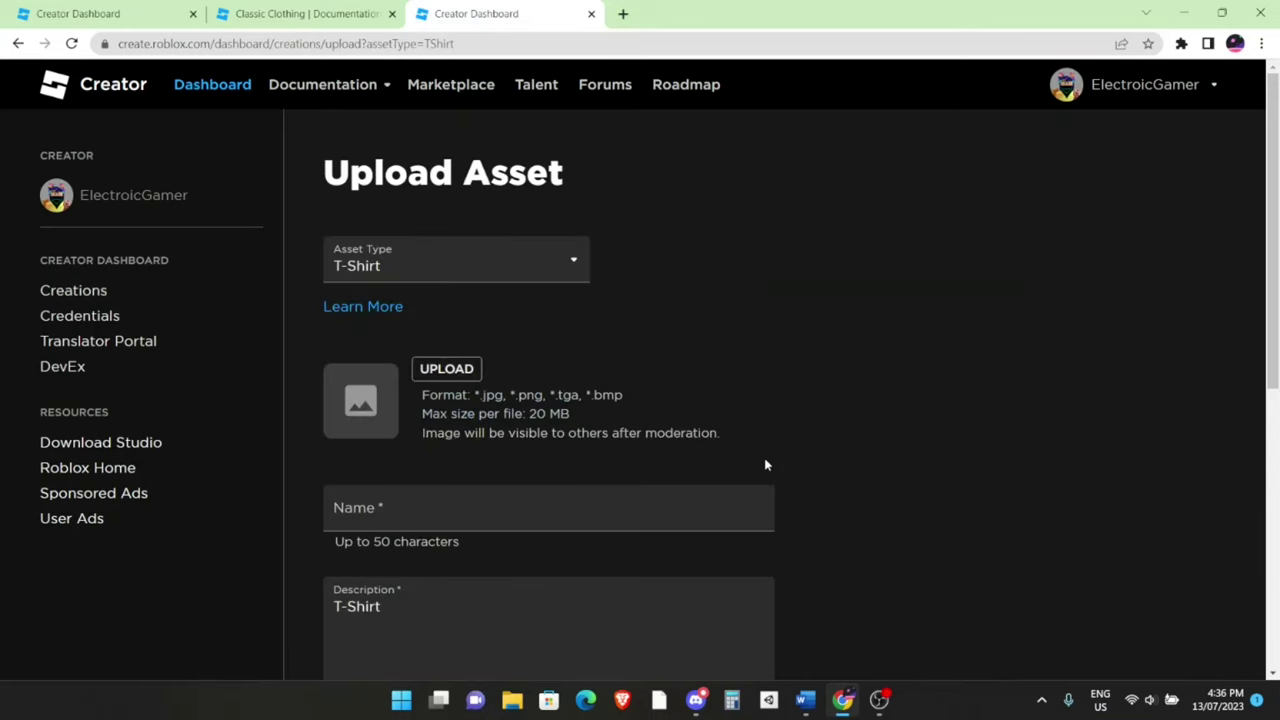
left_click(371, 265)
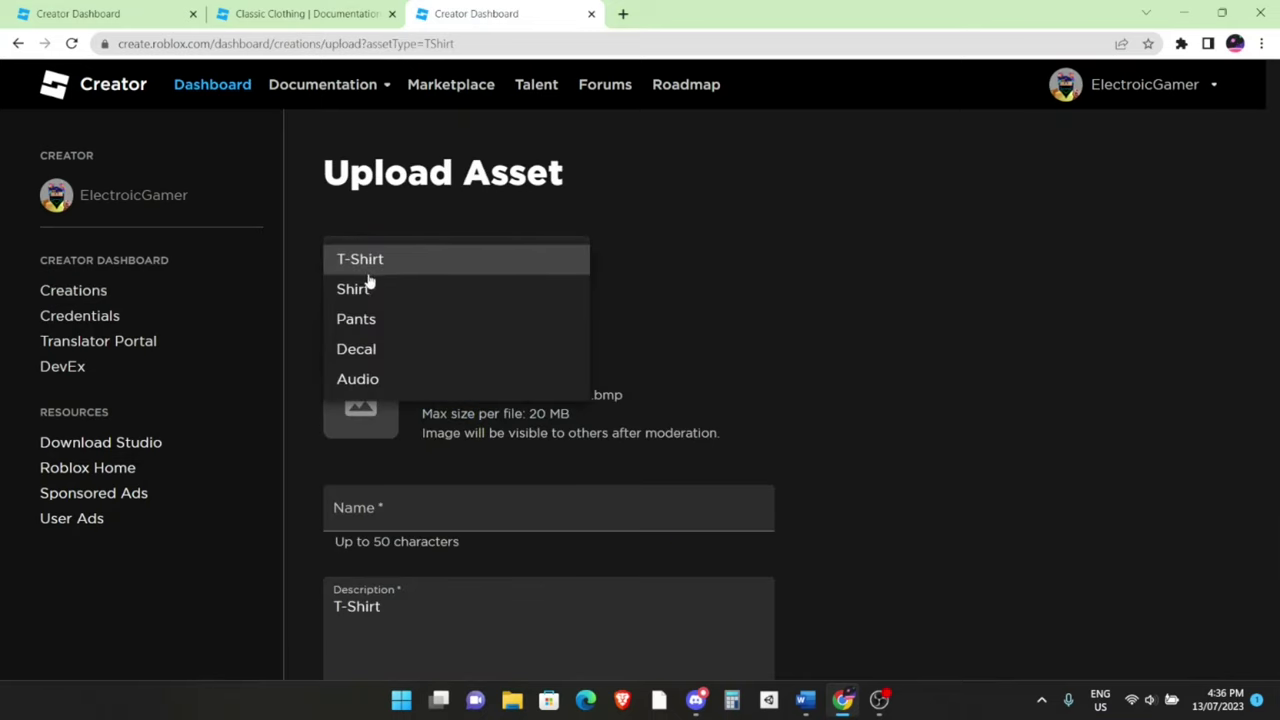
left_click(362, 289)
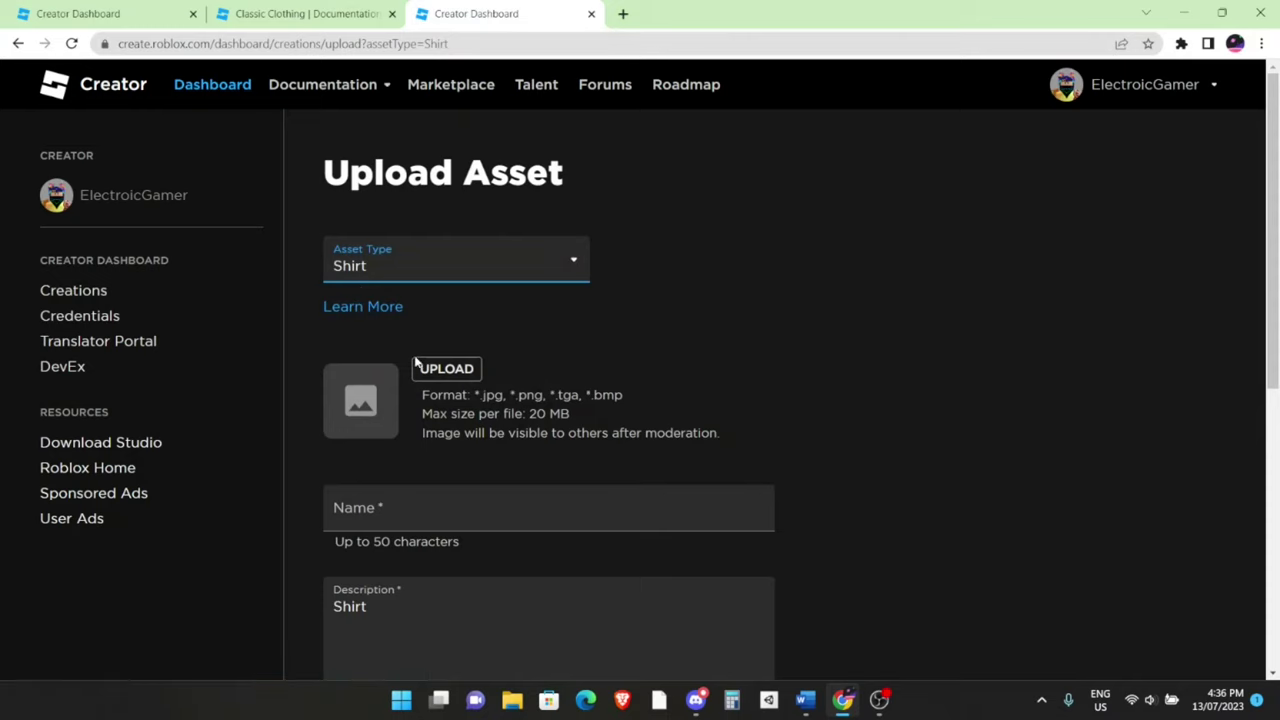
Attach roblox shirt template (1).png from the Downloads folder to the upload form
left_click(446, 368)
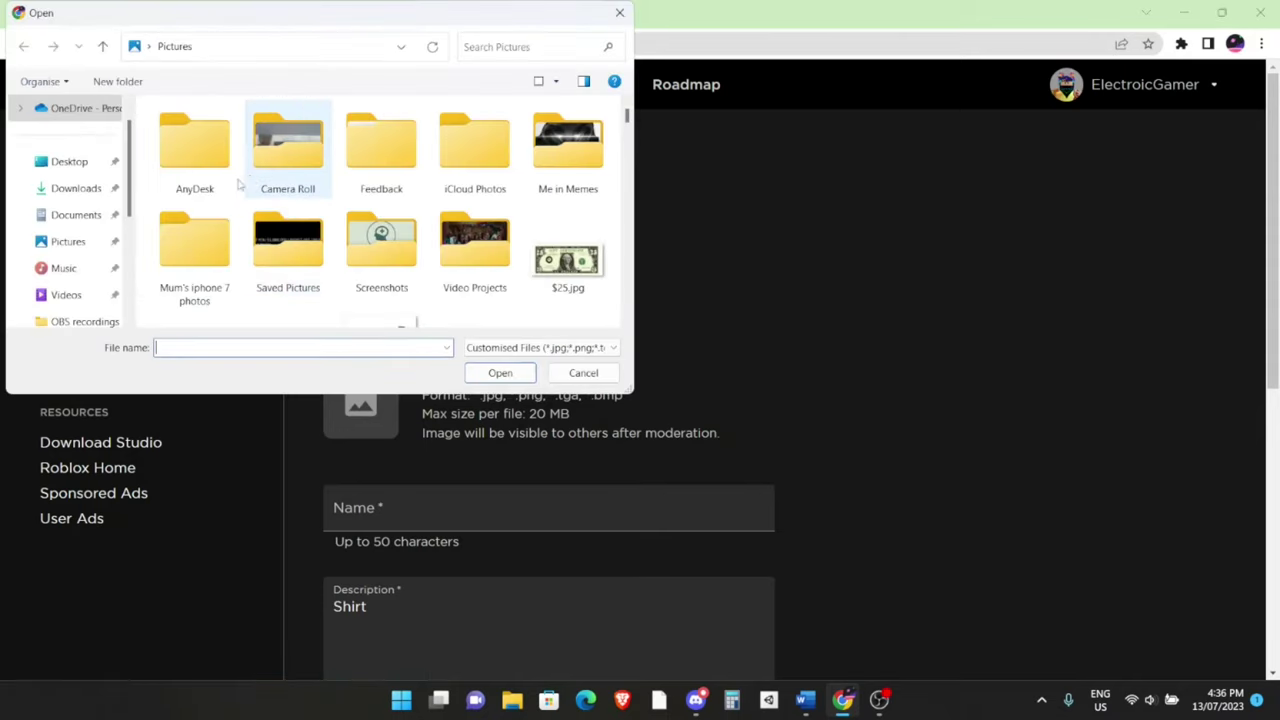
left_click(76, 188)
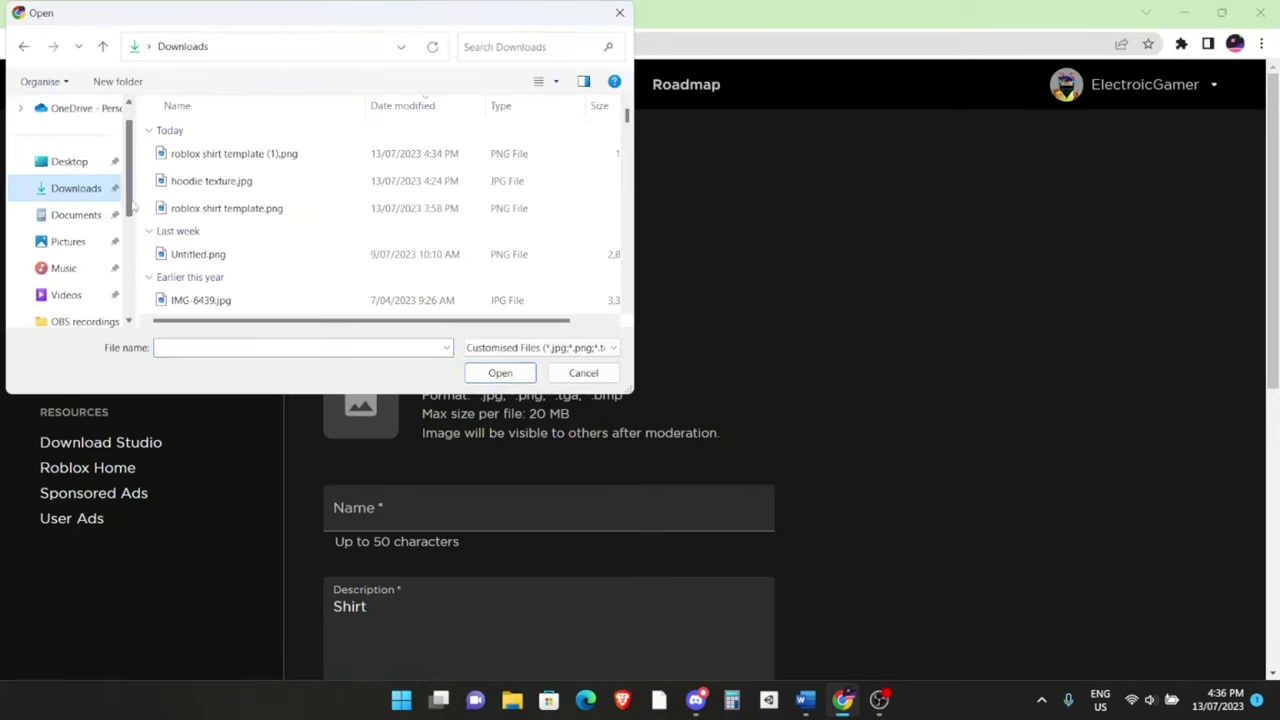
left_click(477, 158)
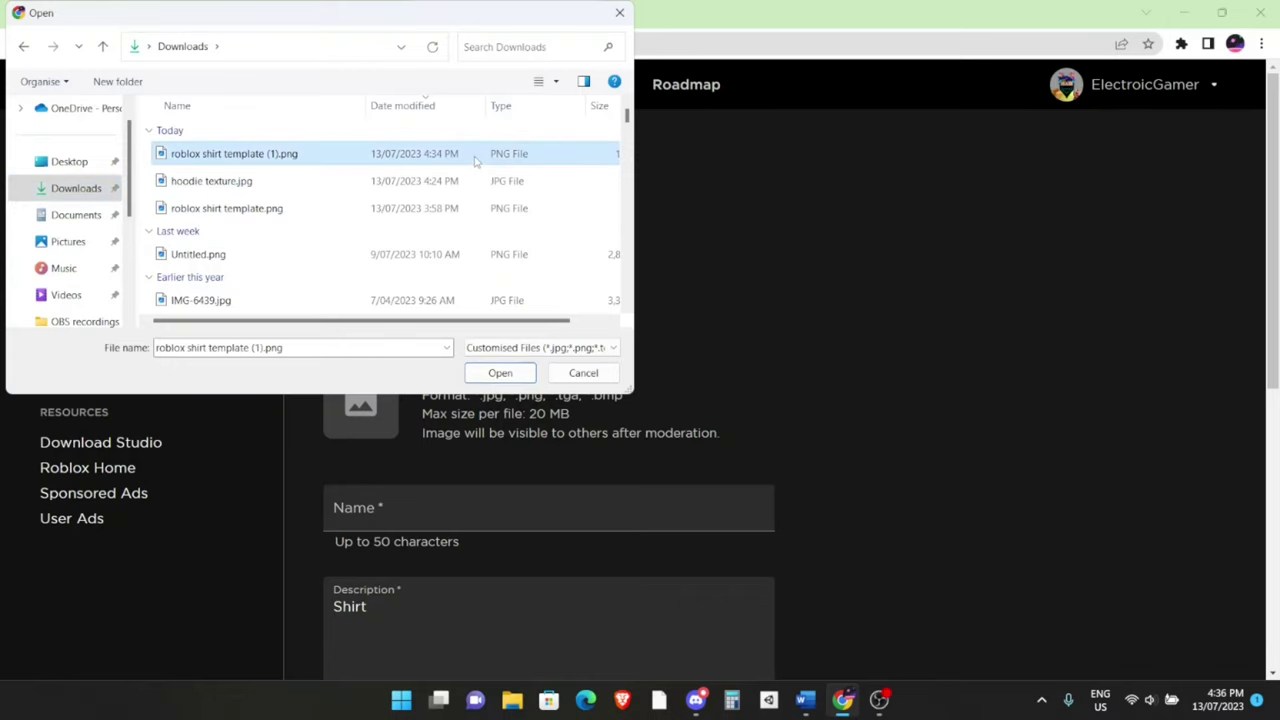
double_click(477, 160)
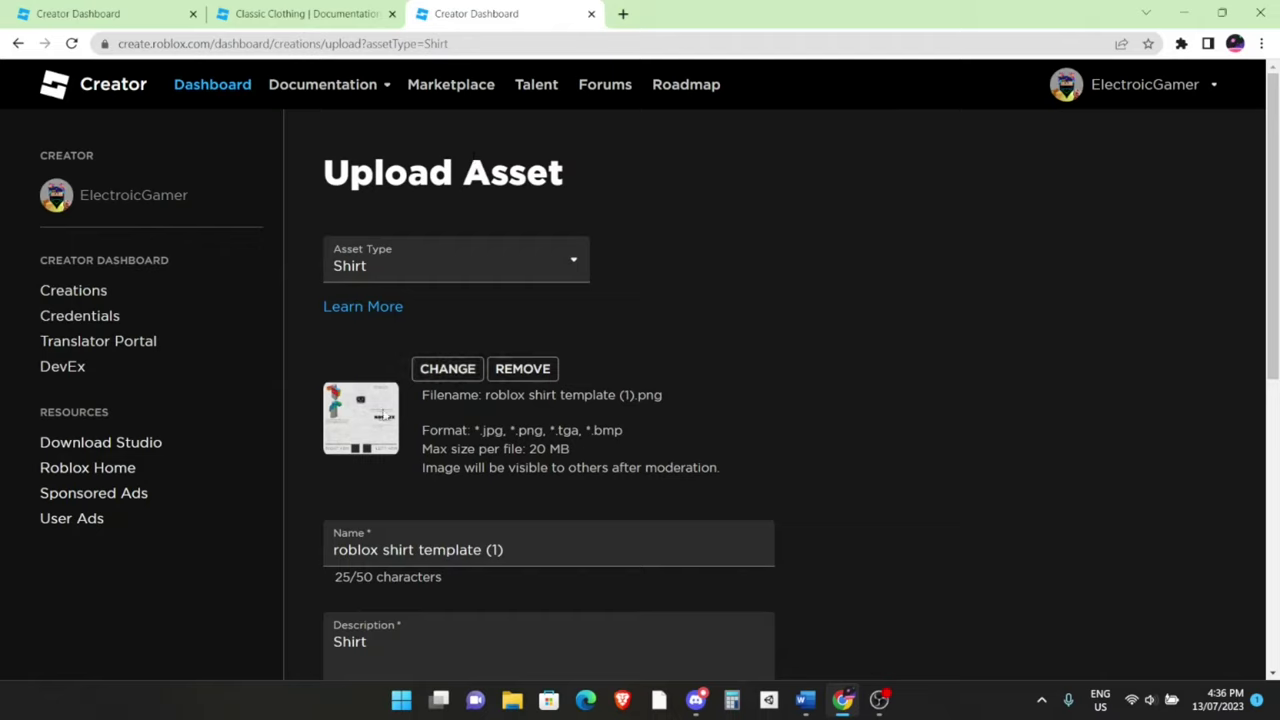
Name the shirt 'TV Box Shirt' with the description 'TV Box on a shirt'
triple_click(271, 549)
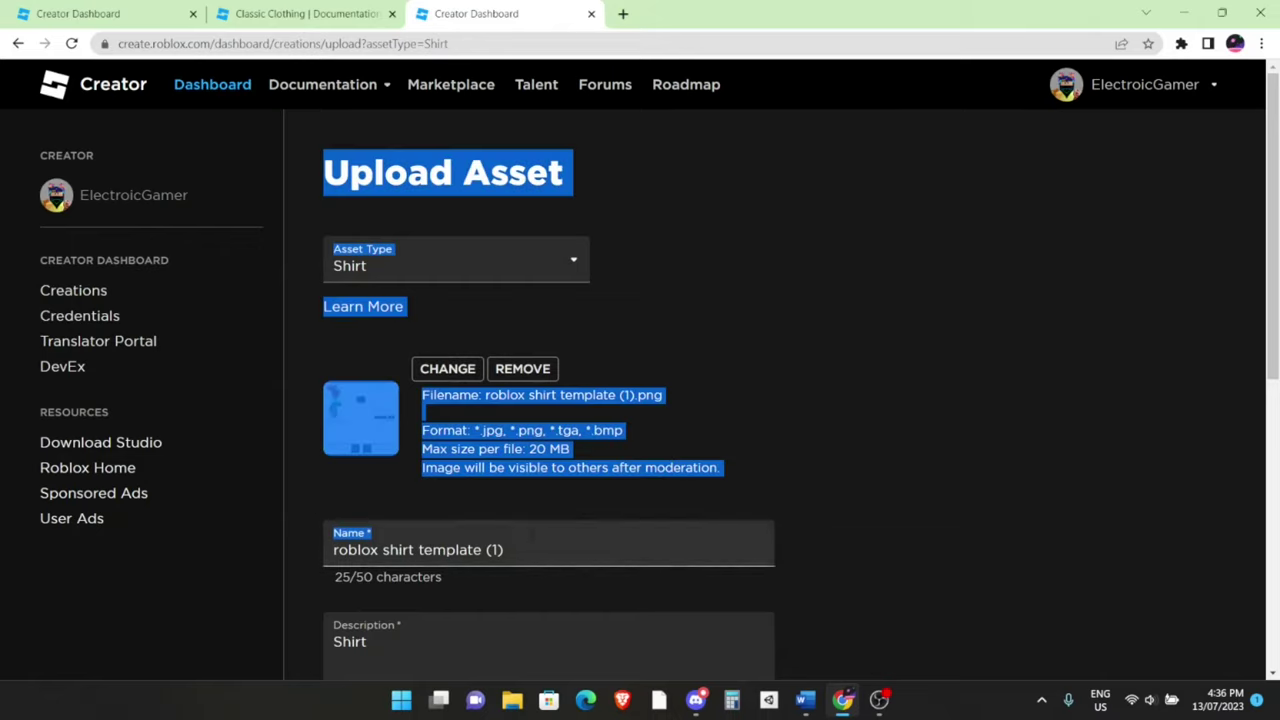
triple_click(533, 549)
key("BackSpace")
type("TV ")
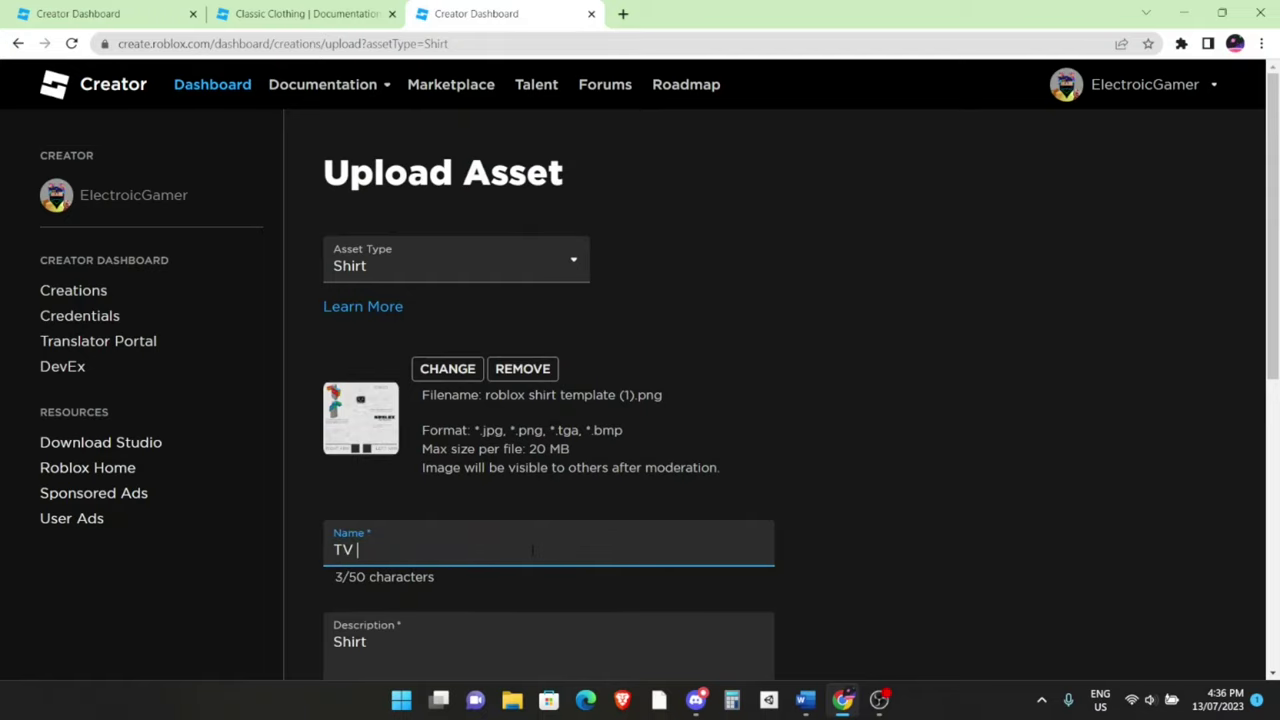
type("Box ")
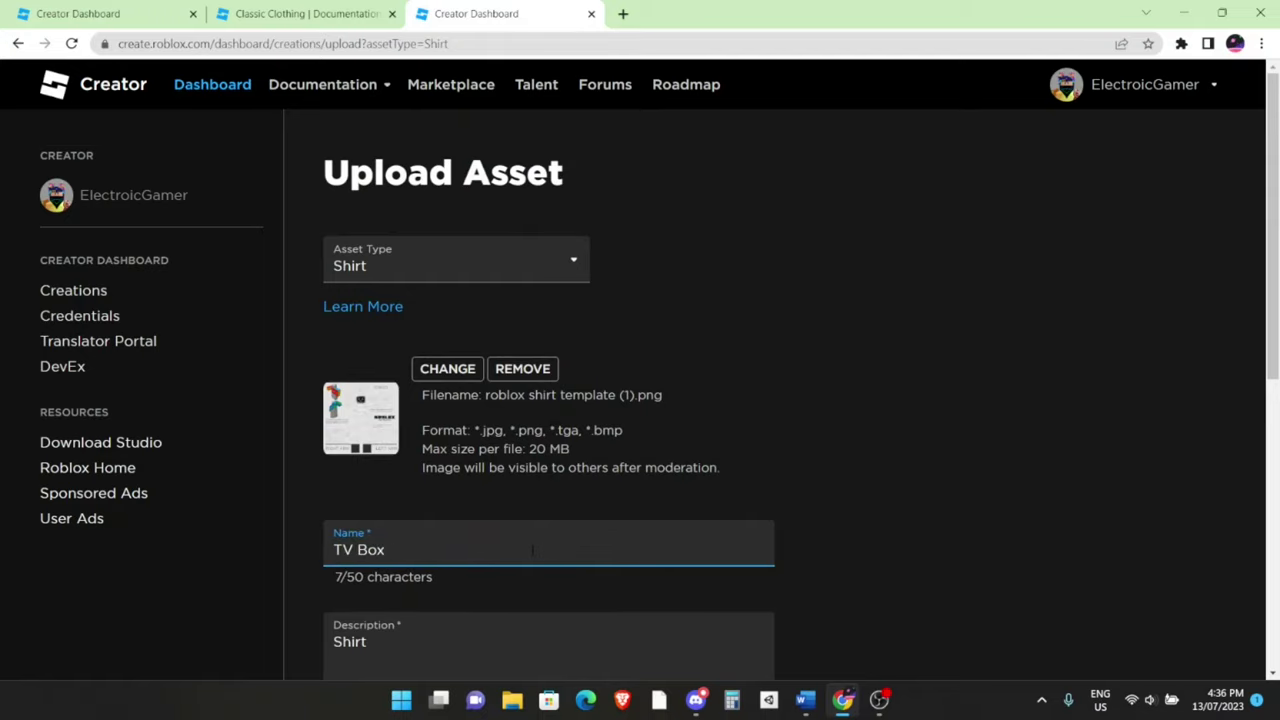
type("Shirt")
scroll(458, 481, "down", 2)
left_click(458, 481)
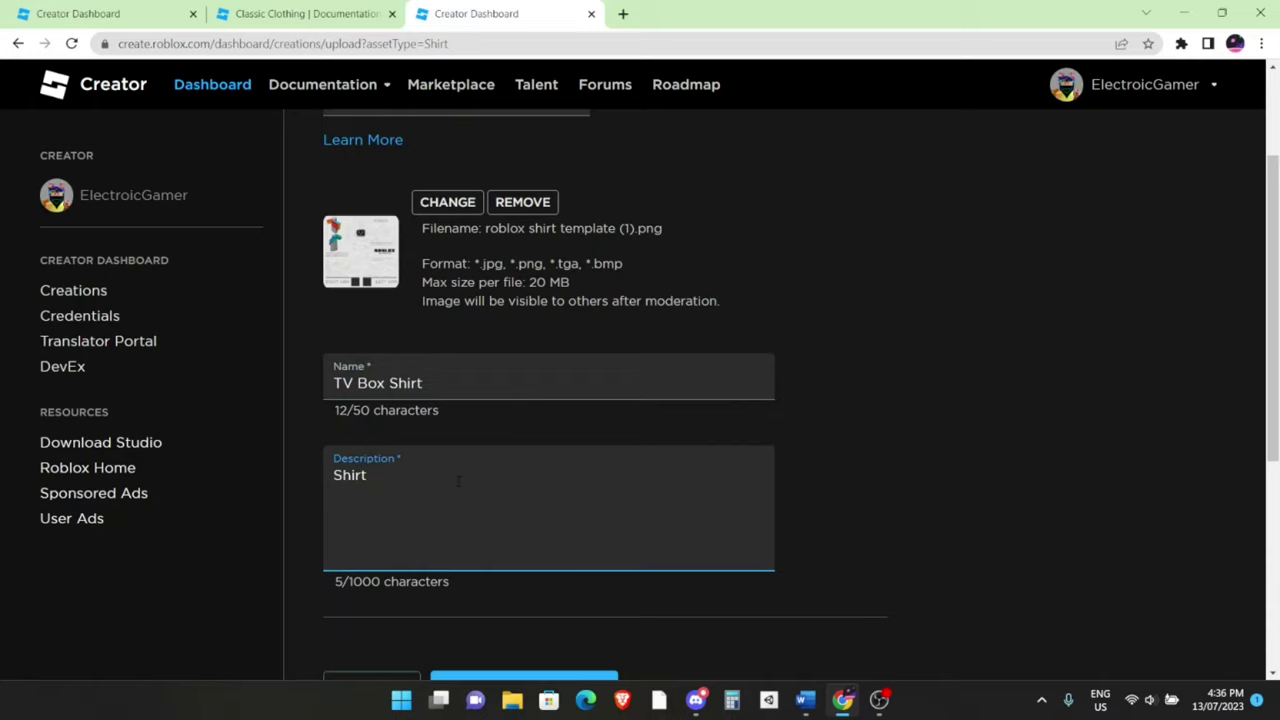
key("BackSpace")
key("BackSpace")
key("BackSpace")
key("BackSpace")
key("BackSpace")
type("T")
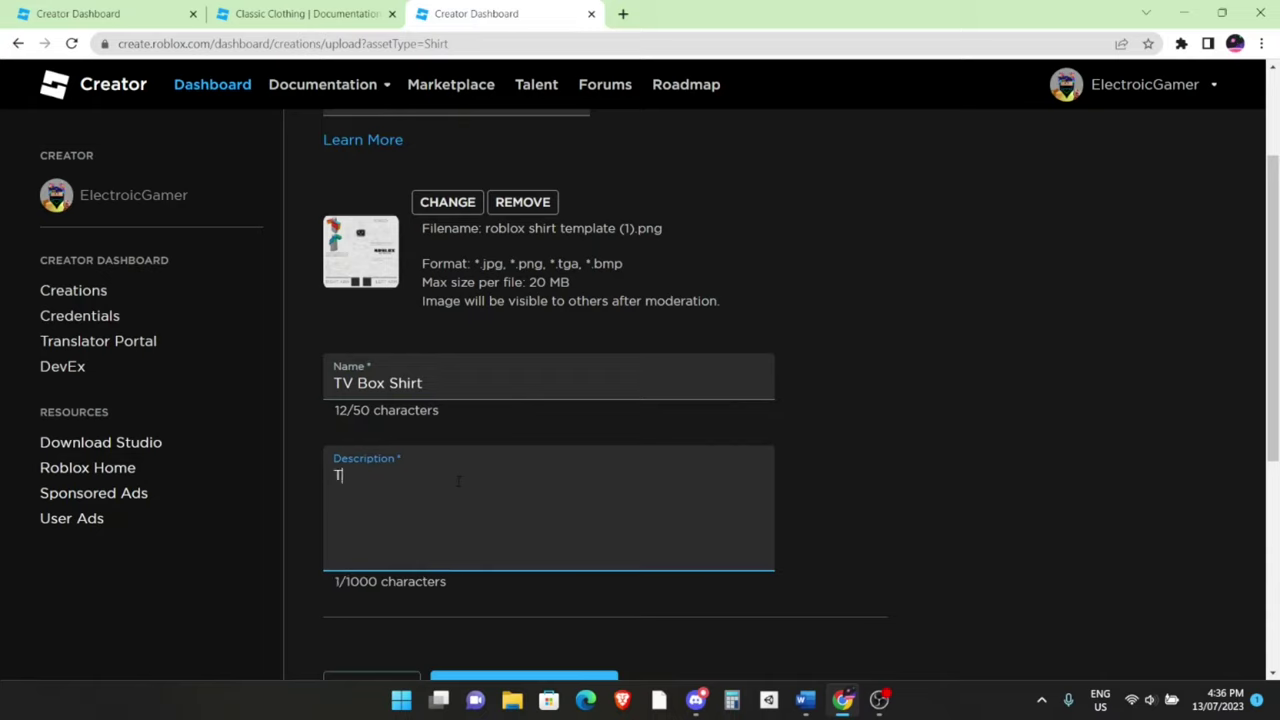
type("V Box")
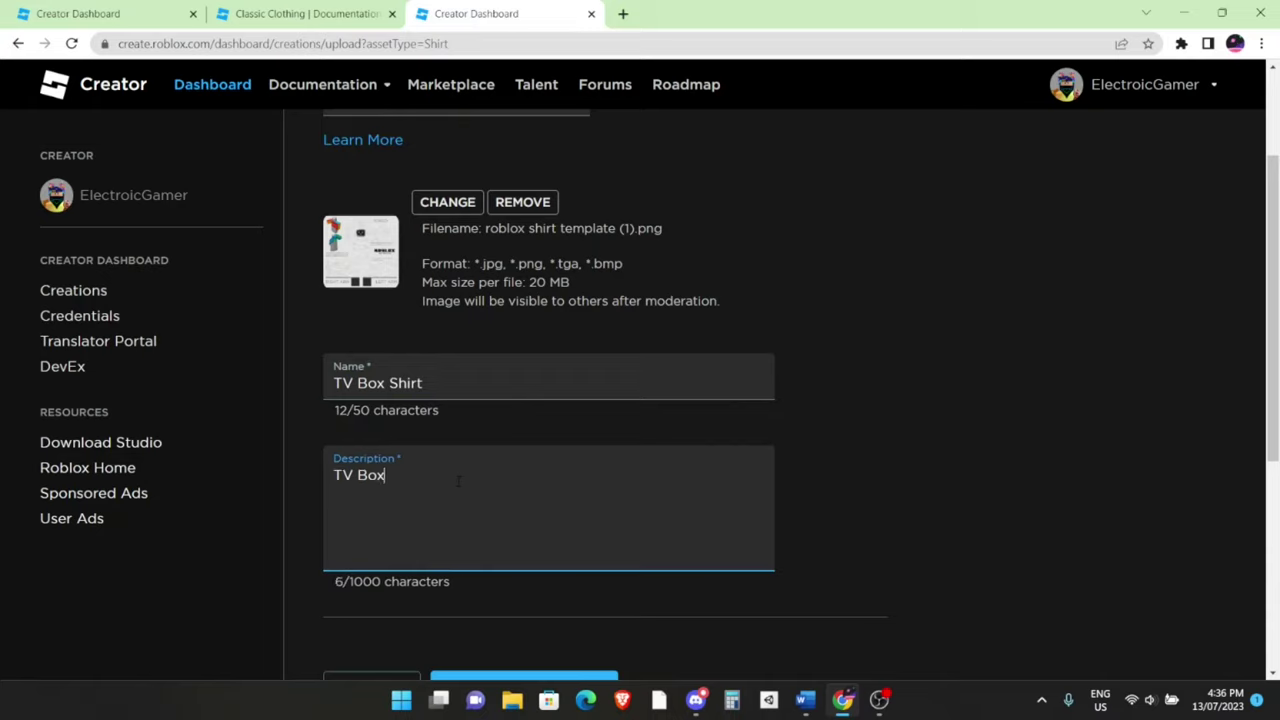
type(" on a shirt")
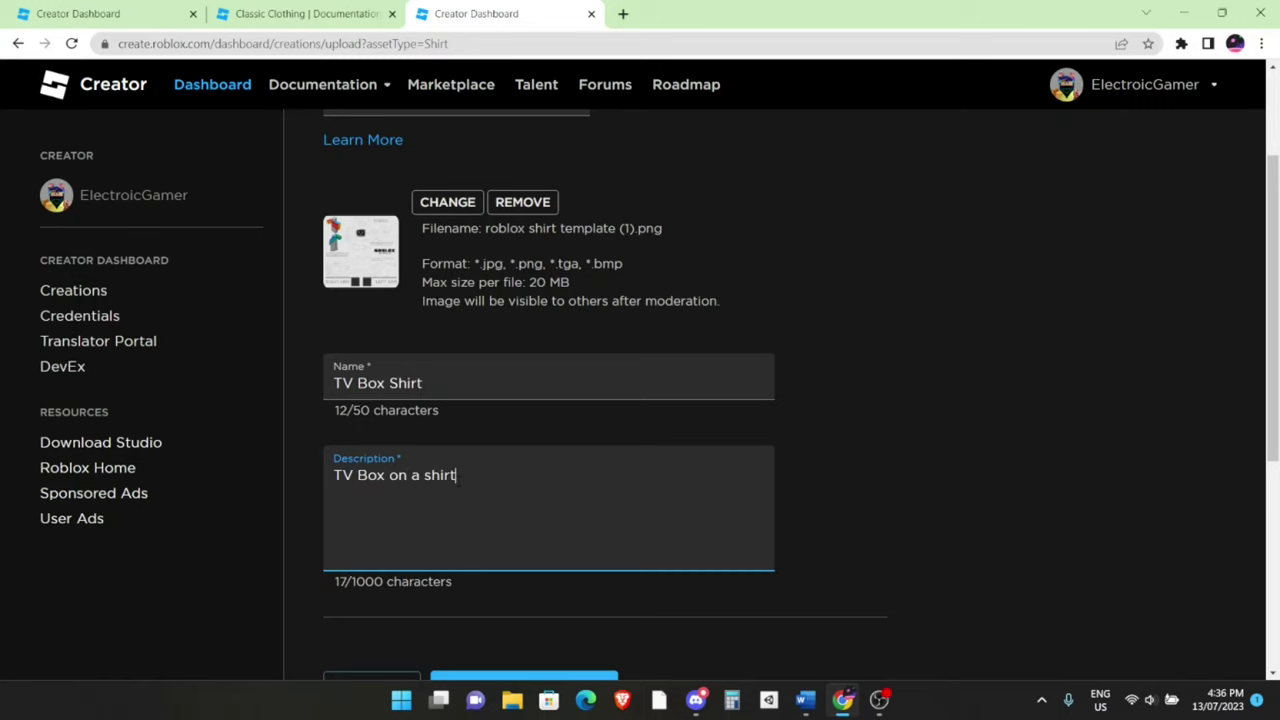
Upload the shirt and confirm the 10 Robux fee
scroll(564, 469, "down", 3)
left_click(454, 452)
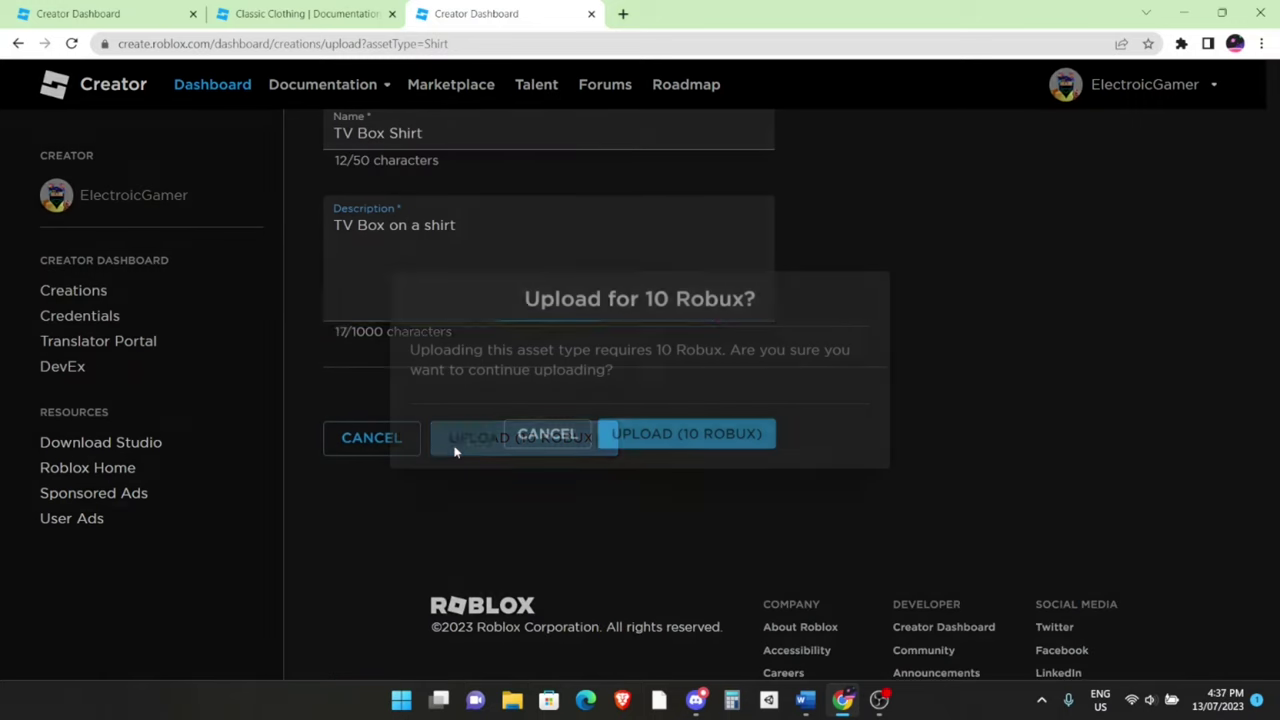
left_click(683, 446)
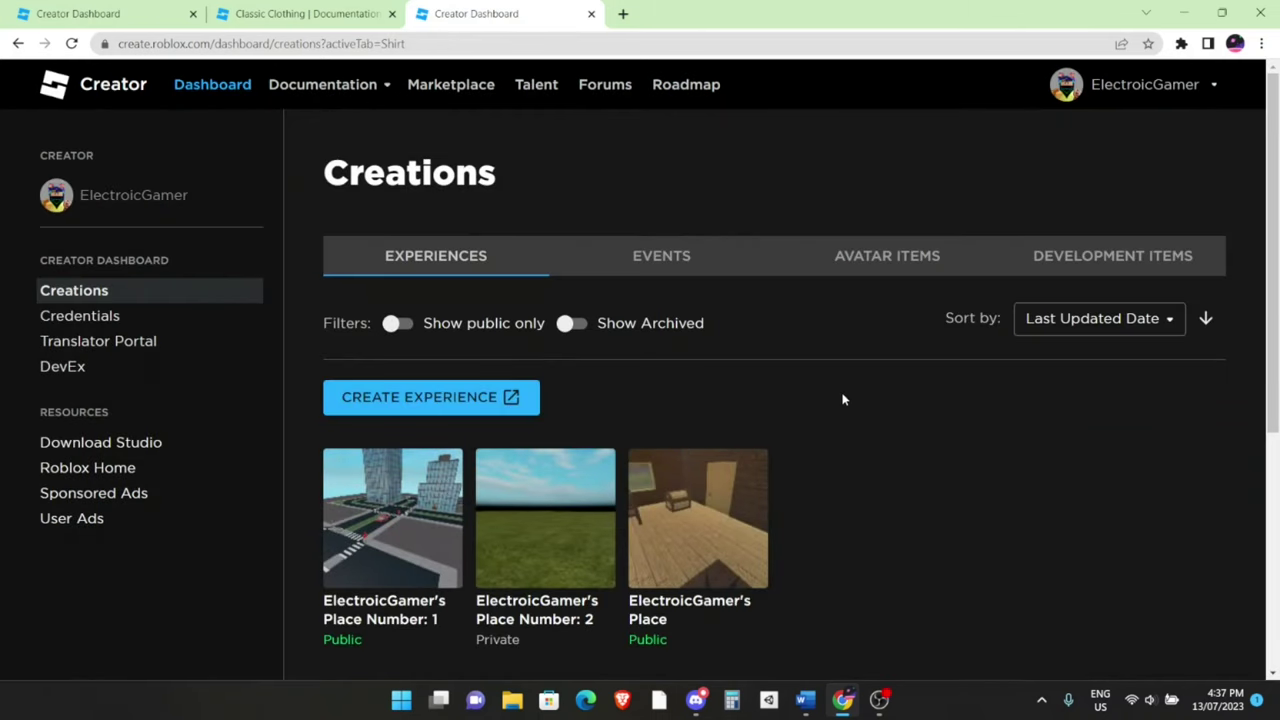
Filter Avatar Items to Classic Shirts and open the TV Box Shirt's Configure page
left_click(832, 267)
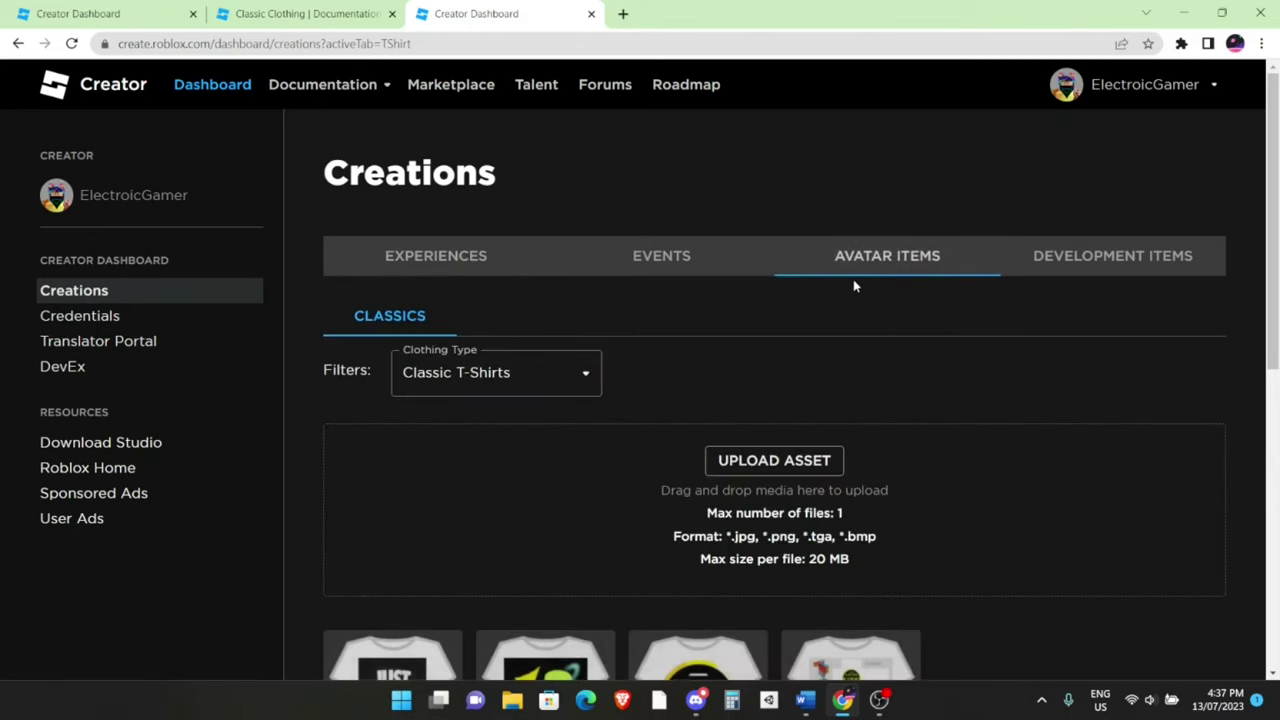
left_click(690, 265)
left_click(494, 265)
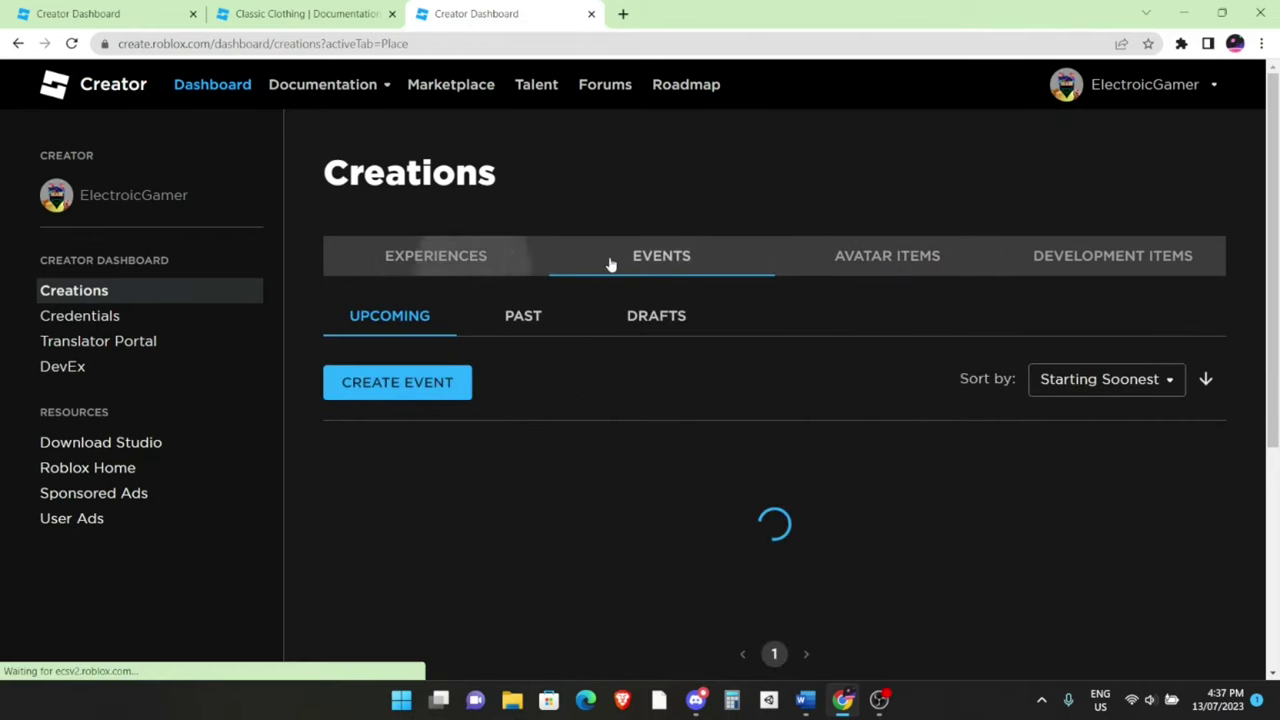
left_click(860, 268)
left_click(551, 380)
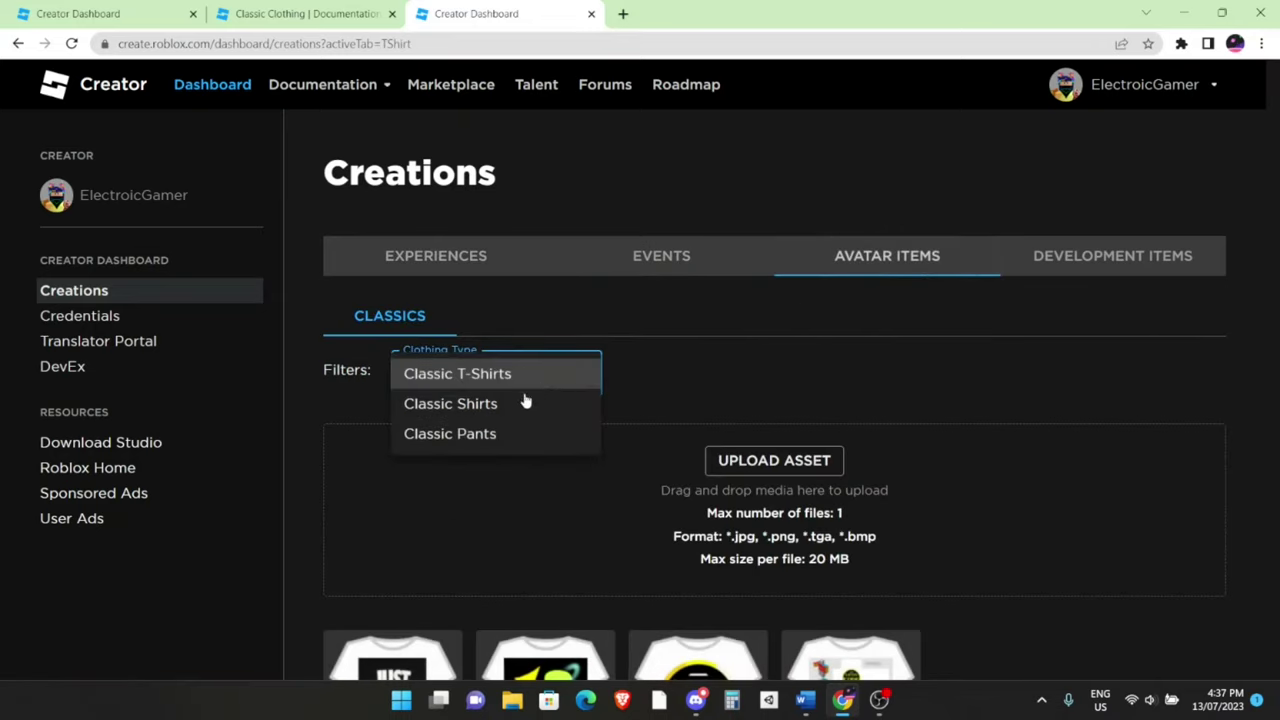
left_click(525, 402)
scroll(835, 312, "down", 3)
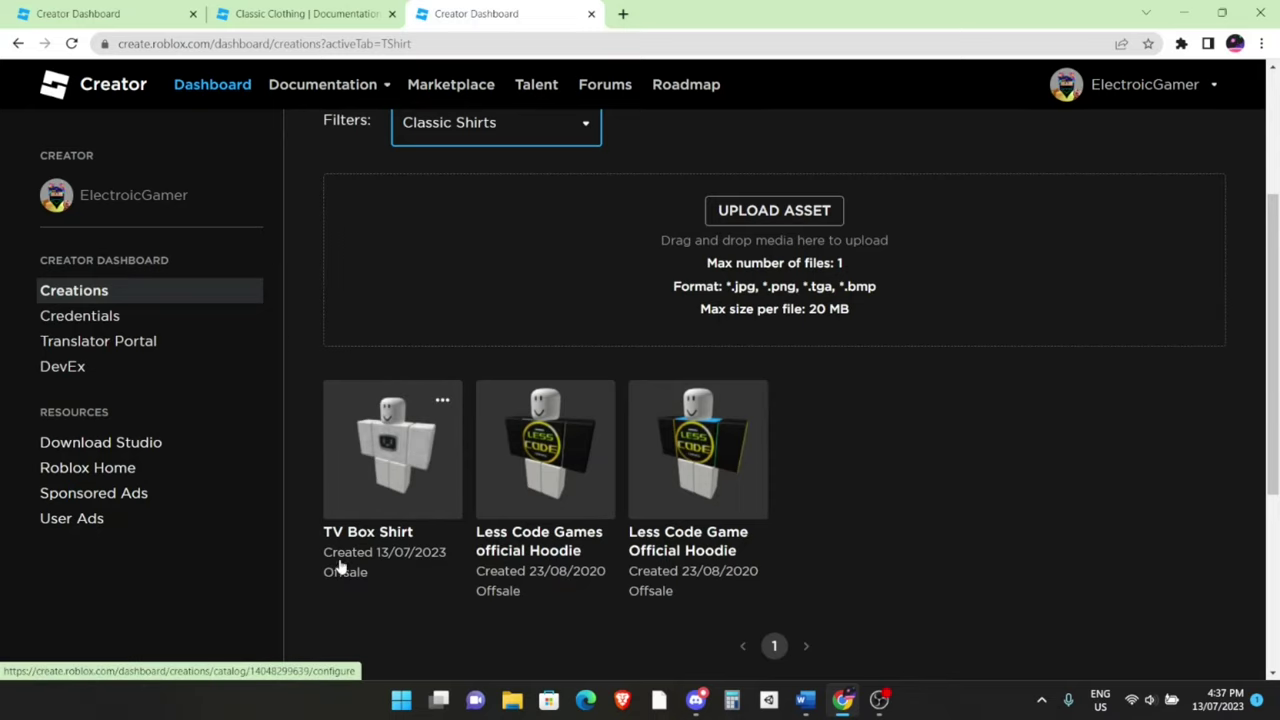
left_click(368, 478)
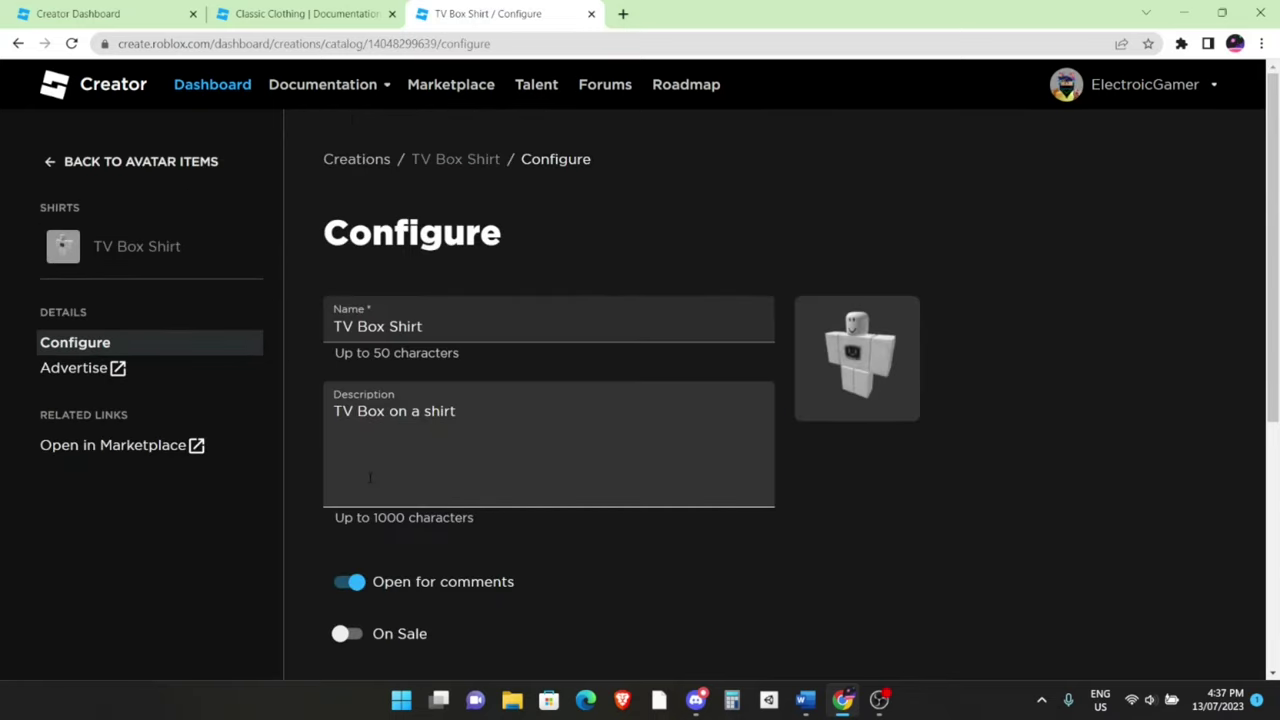
Turn On Sale on, set the price to 5 Robux, and save the changes
scroll(340, 490, "down", 2)
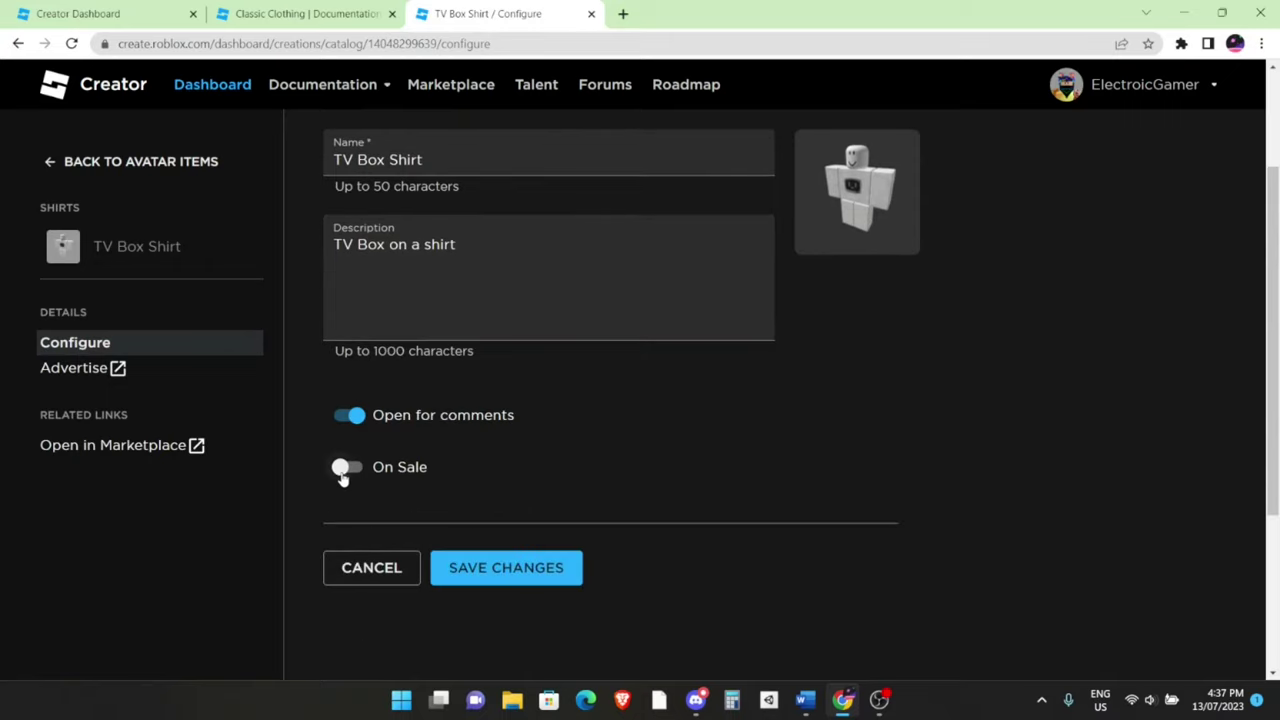
left_click(345, 472)
double_click(393, 532)
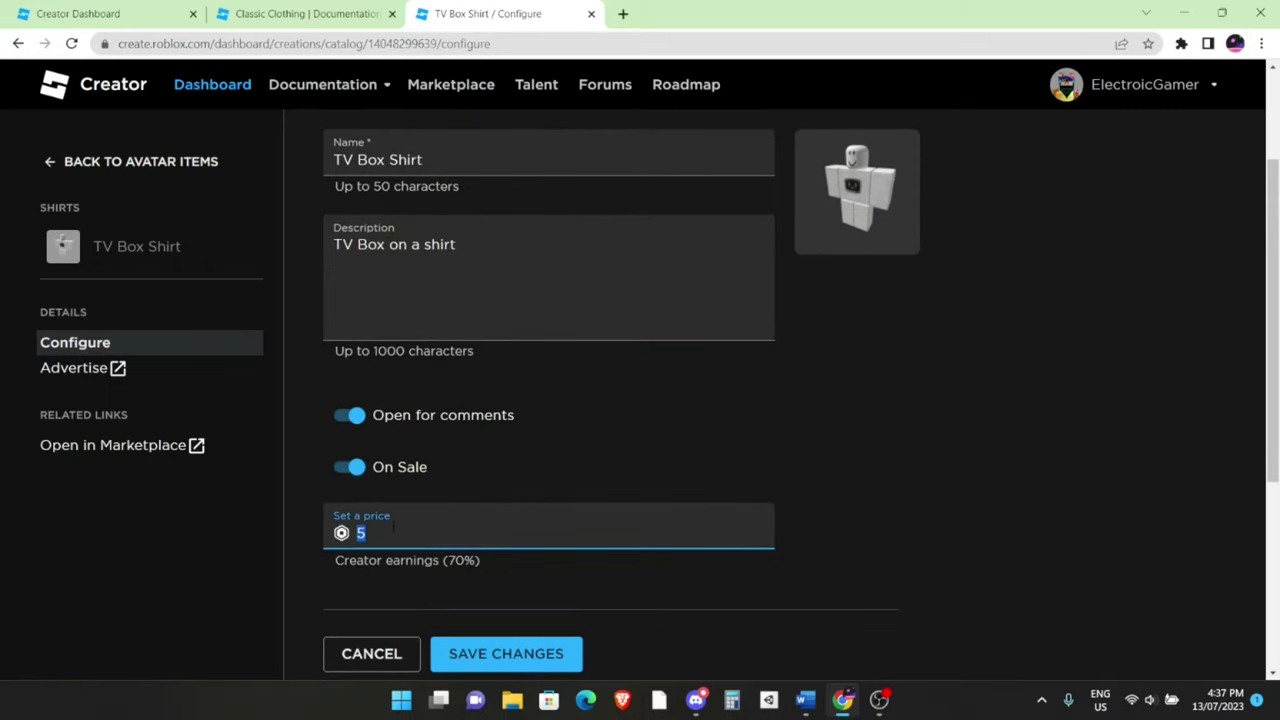
type("10")
key("BackSpace")
key("BackSpace")
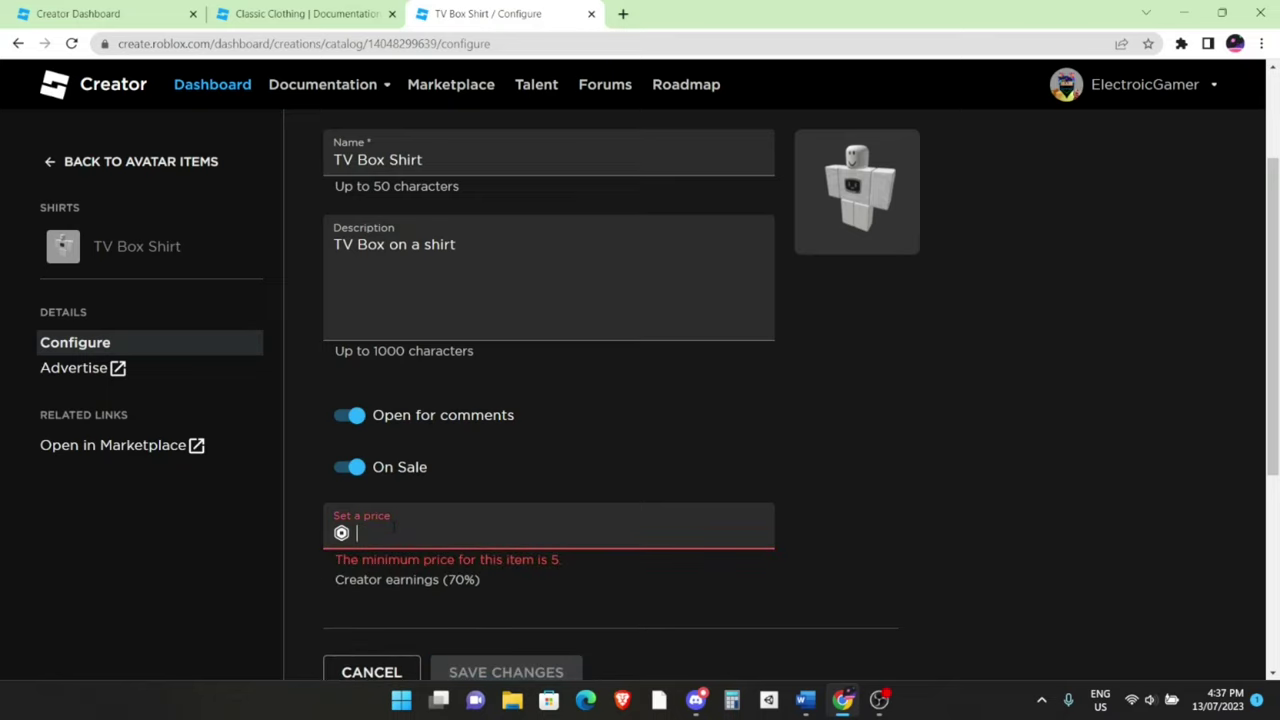
type("5")
left_click(1056, 401)
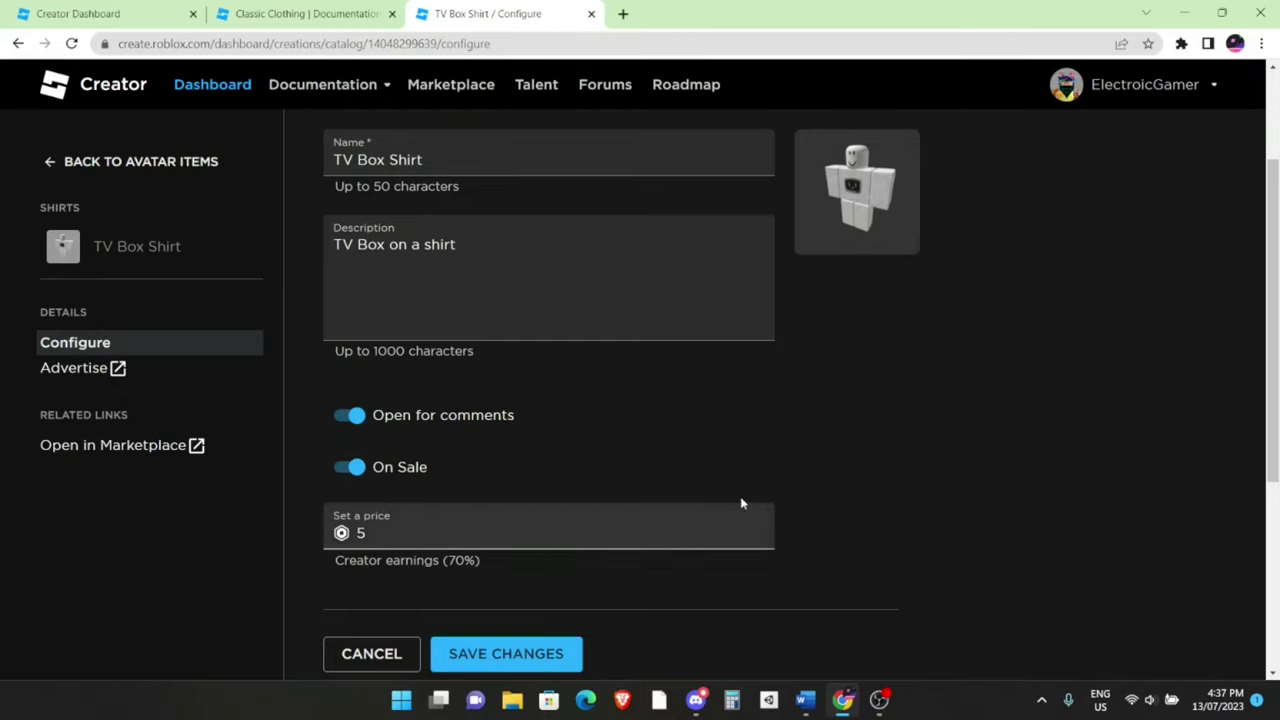
scroll(591, 423, "up", 1)
scroll(591, 423, "down", 2)
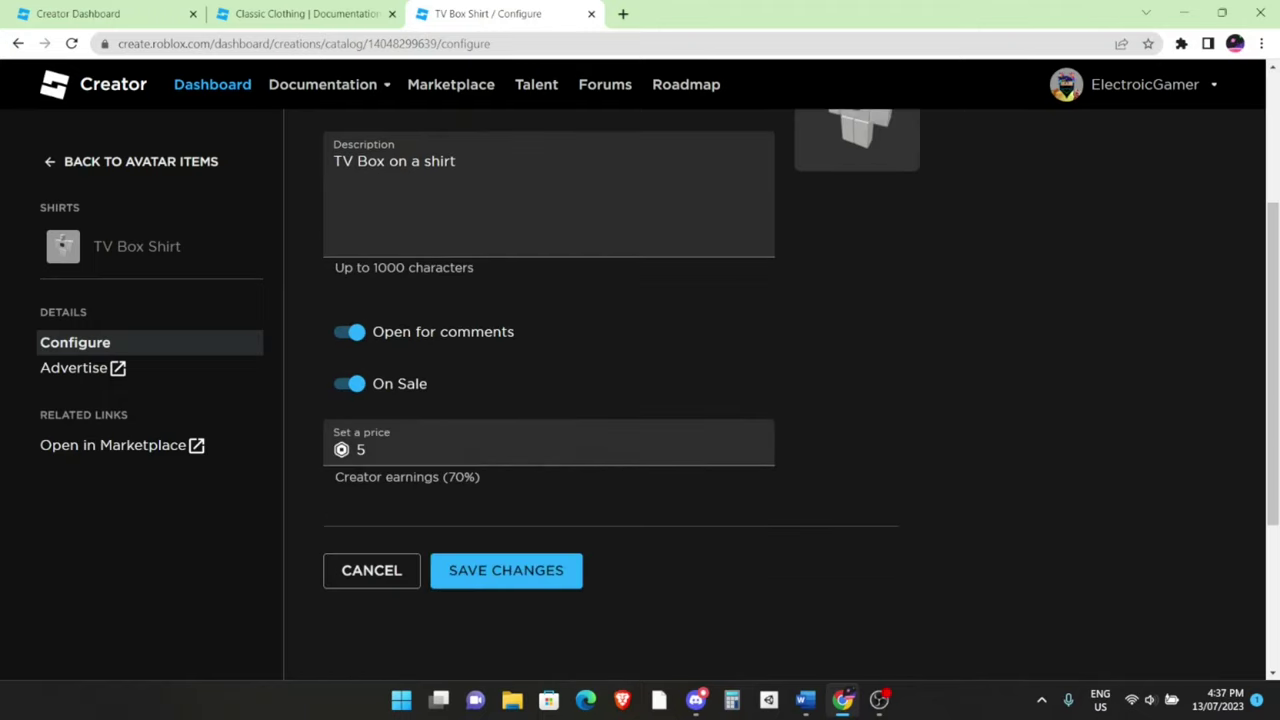
left_click(536, 588)
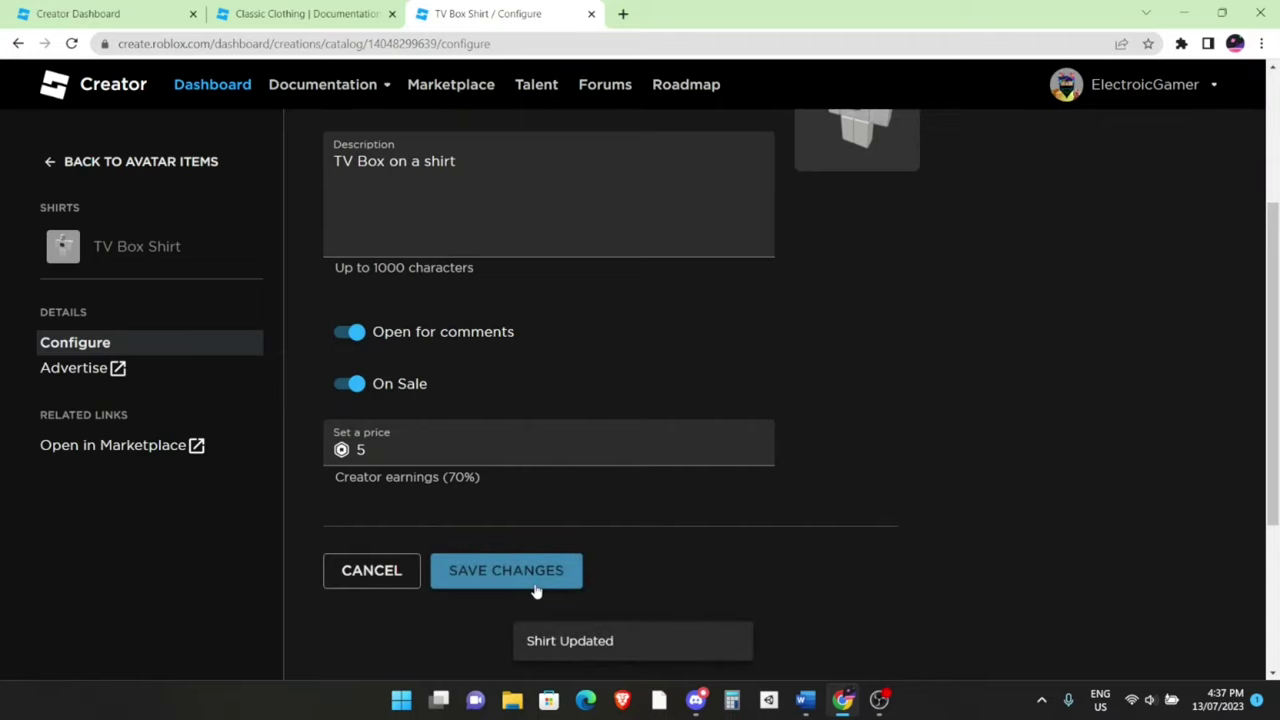
scroll(925, 413, "up", 2)
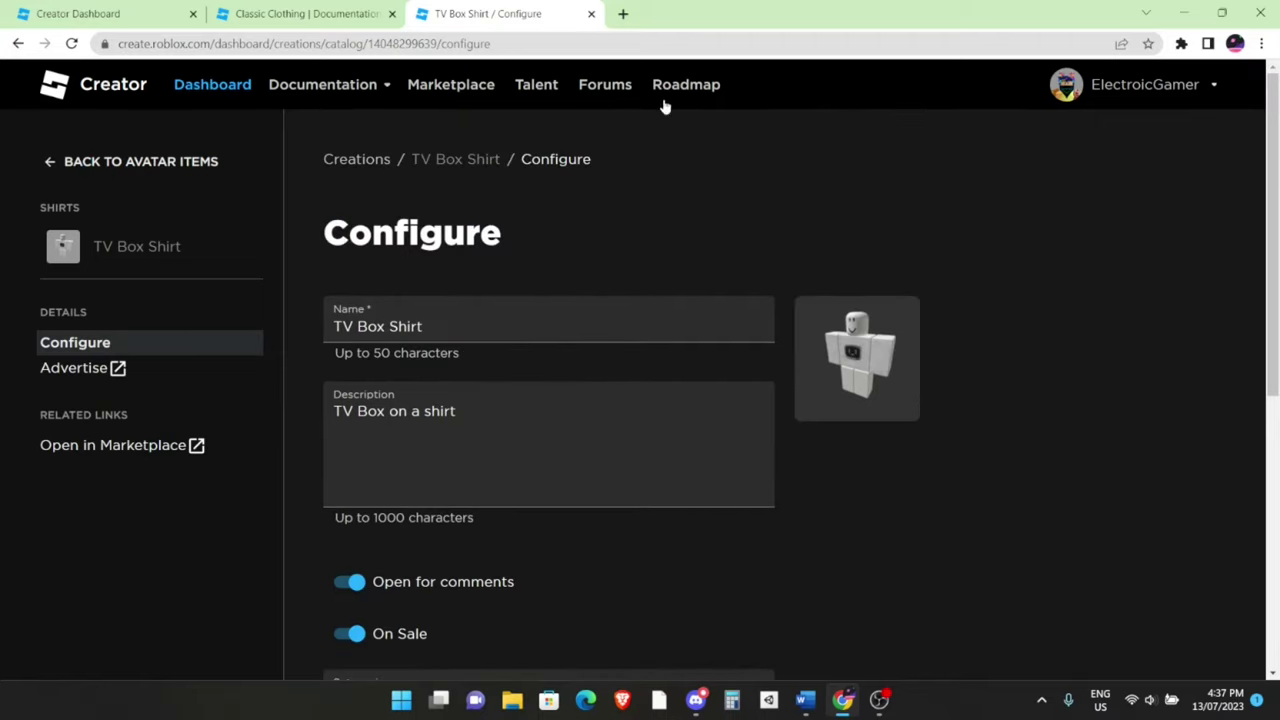
Load roblox.com and use the site navigation menu to reach the Avatar Editor
left_click(672, 43)
type("roblox.com")
key("Return")
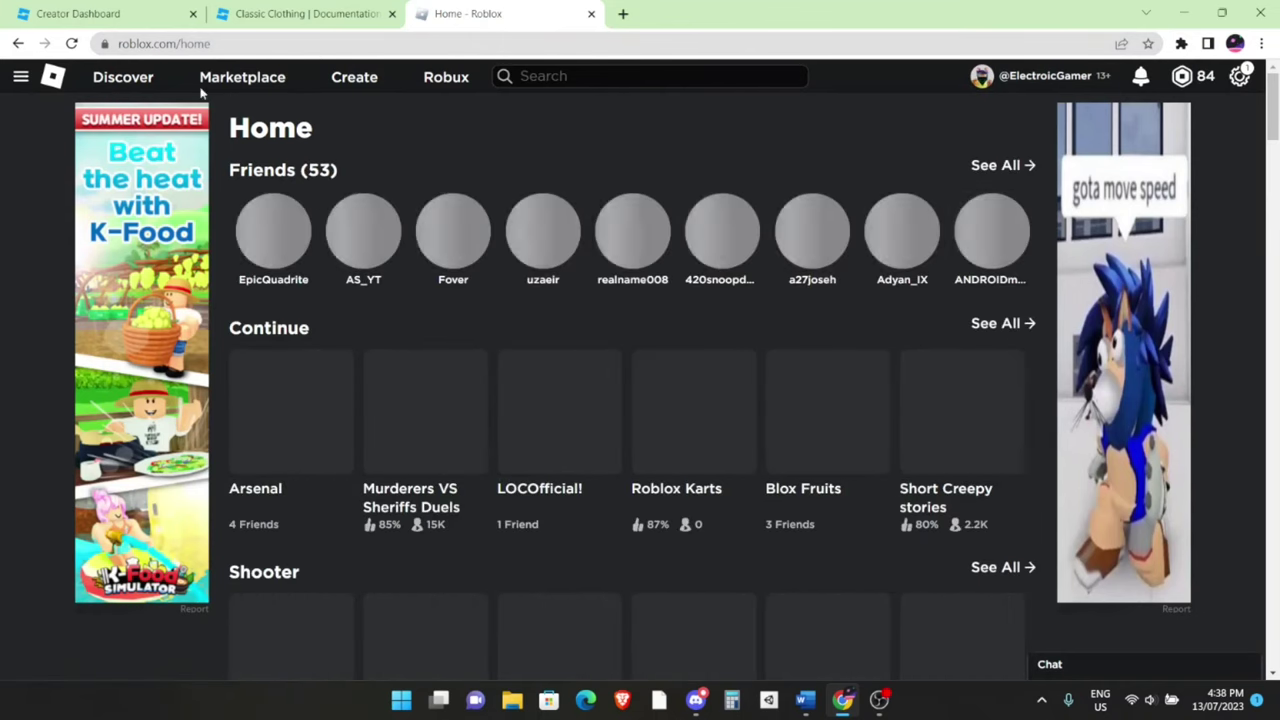
left_click(21, 78)
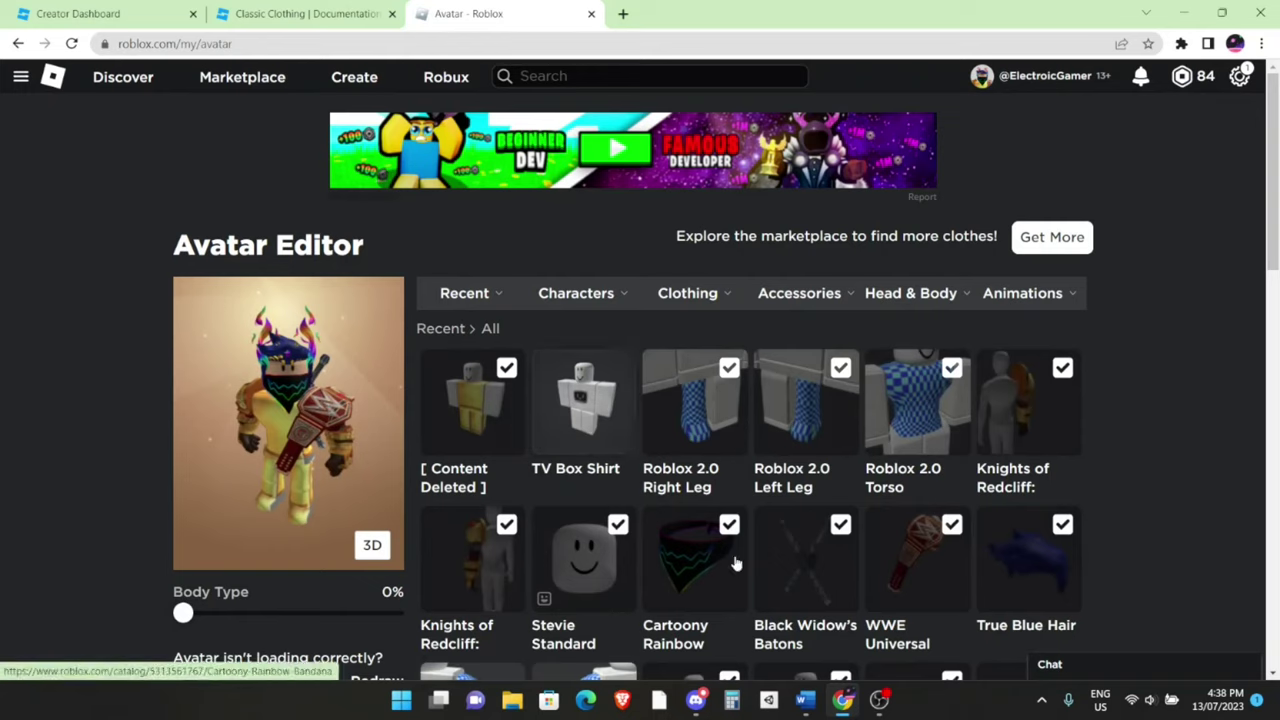
Equip the TV Box Shirt from Clothing > Classic Shirts on the avatar
mouse_move(692, 307)
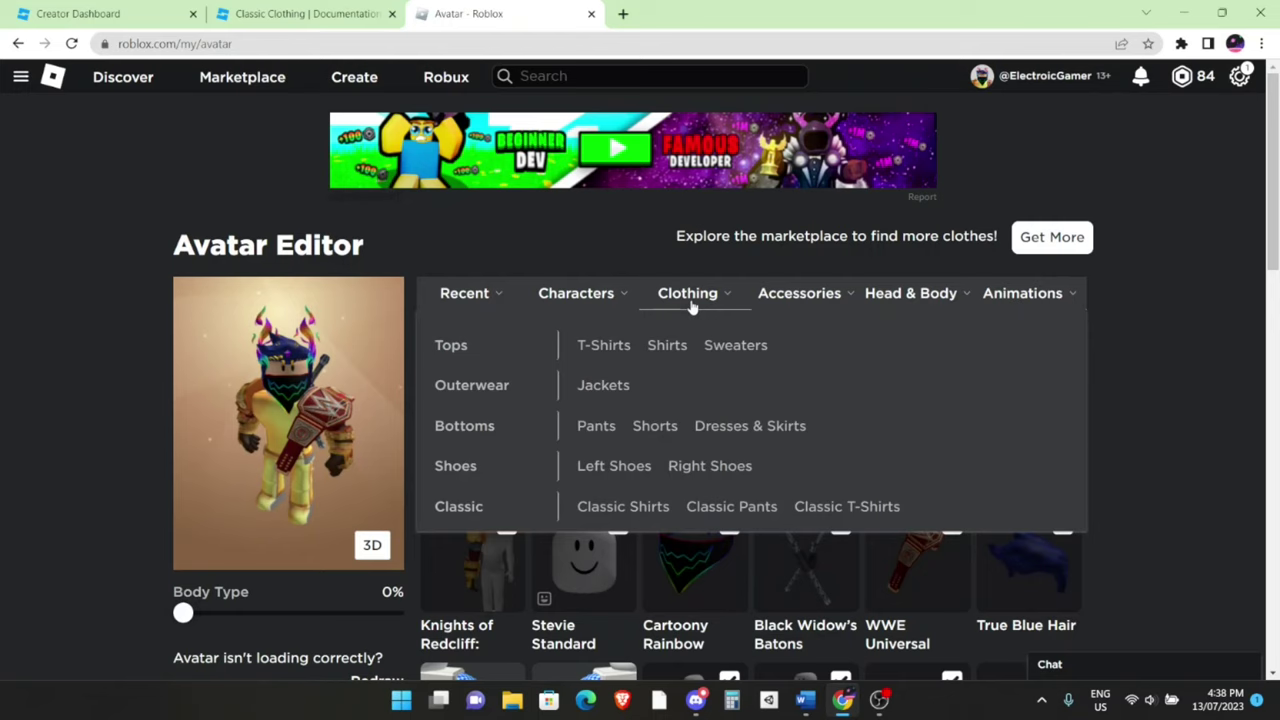
left_click(657, 503)
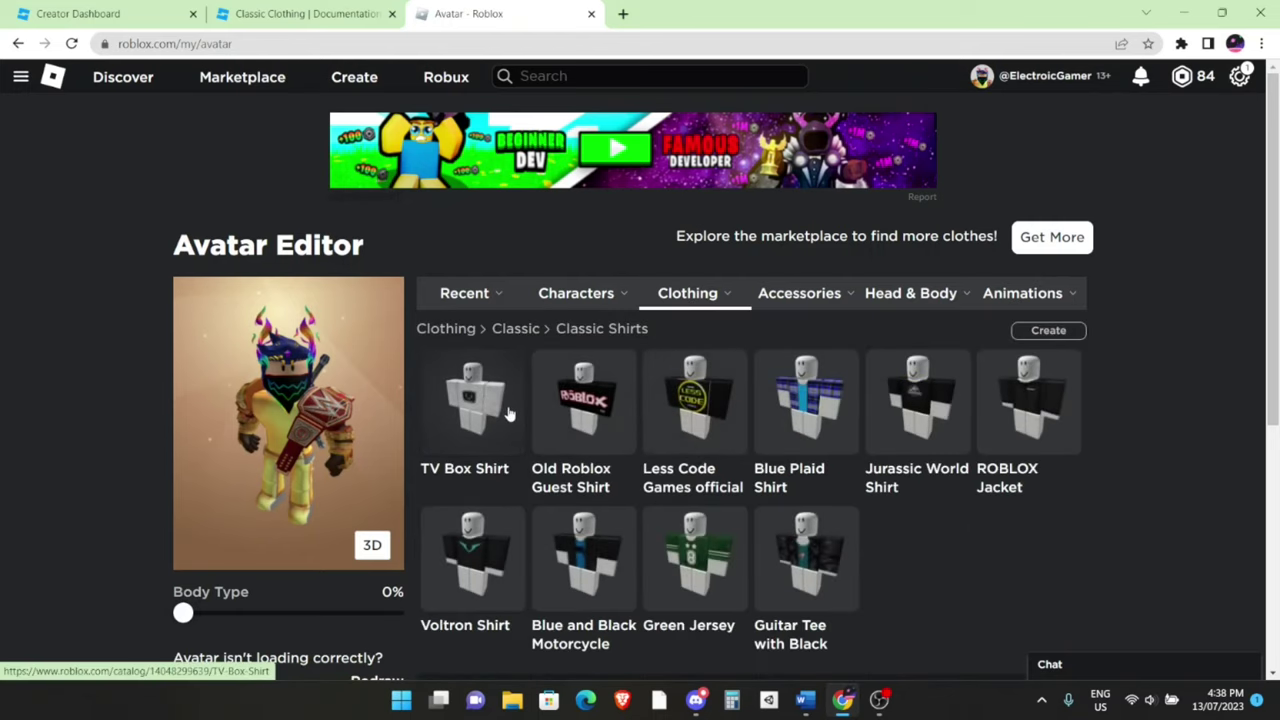
left_click(508, 412)
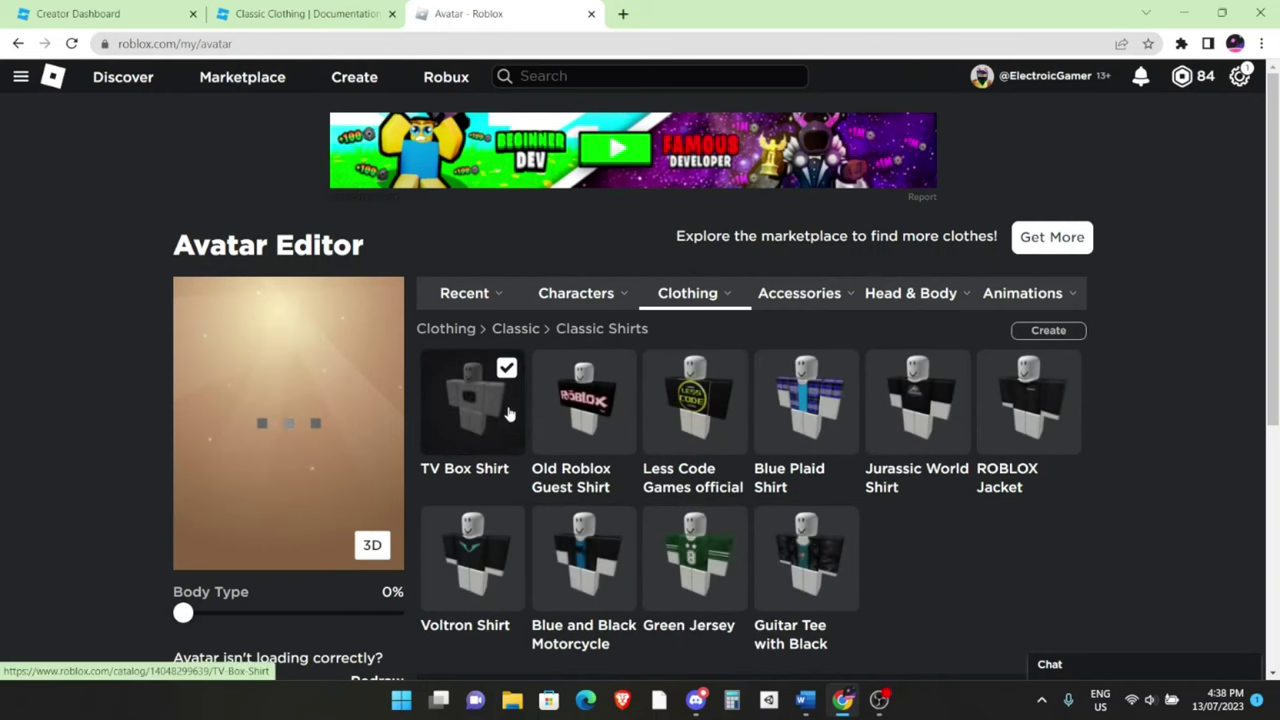